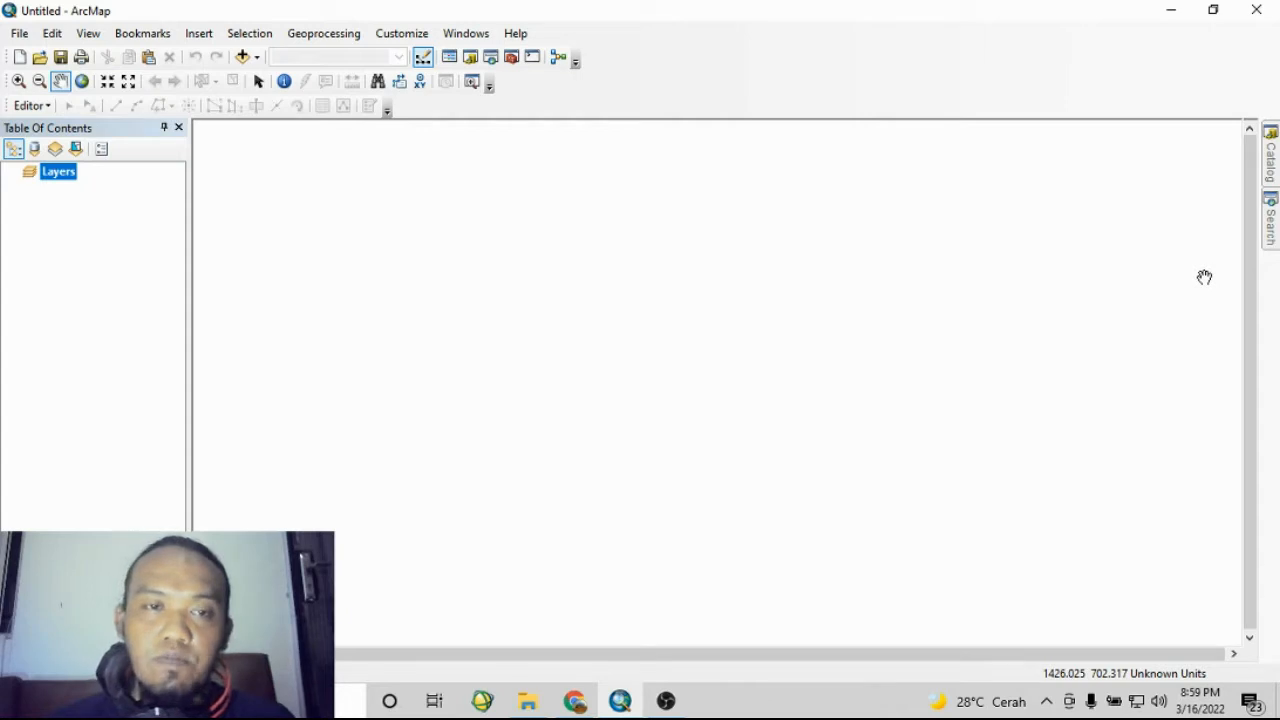
{"action": "left_click", "coordinate": [538, 700]}
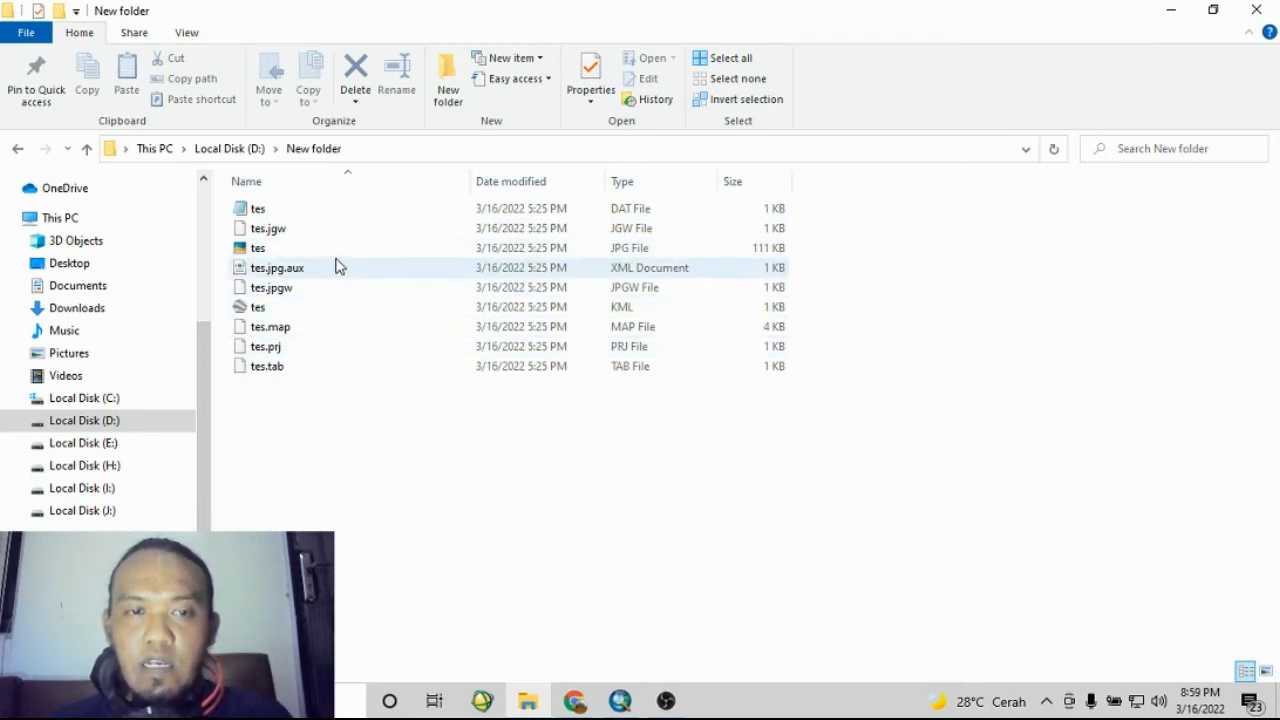
{"action": "left_click", "coordinate": [576, 703]}
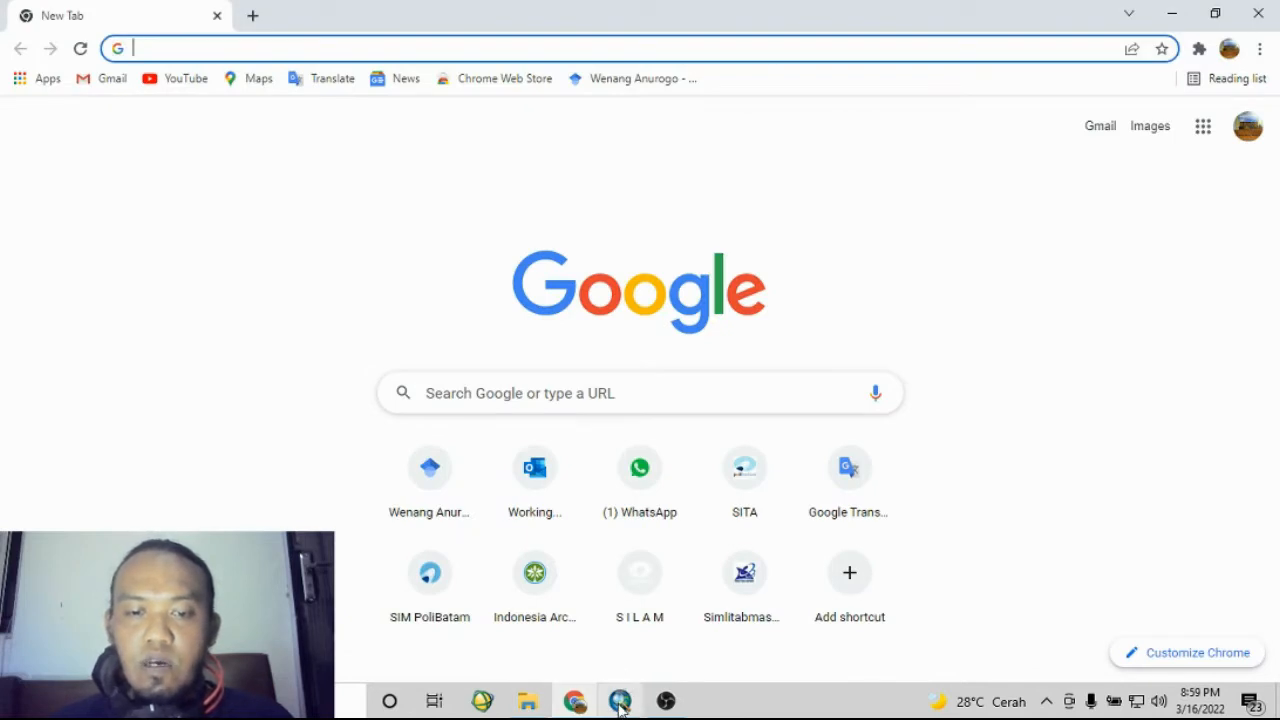
{"action": "left_click", "coordinate": [620, 703]}
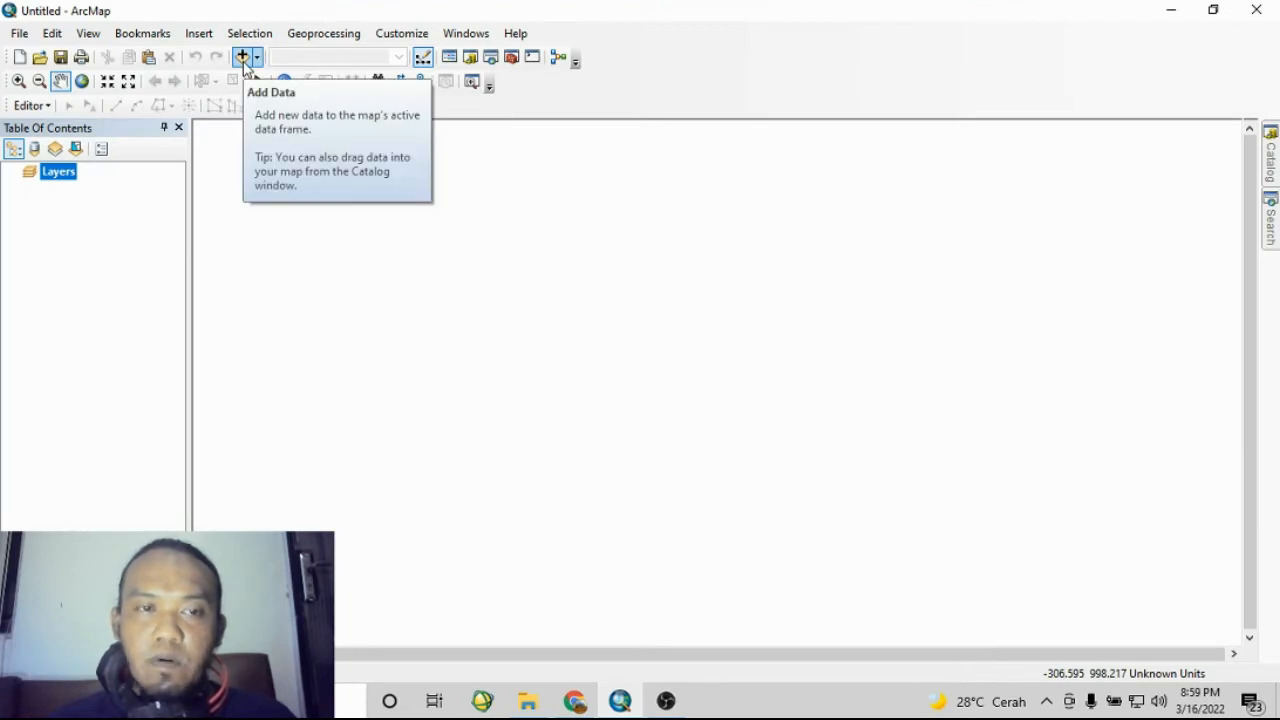
- Start adding data and connect to the D:\New folder directory
{"action": "left_click", "coordinate": [243, 60]}
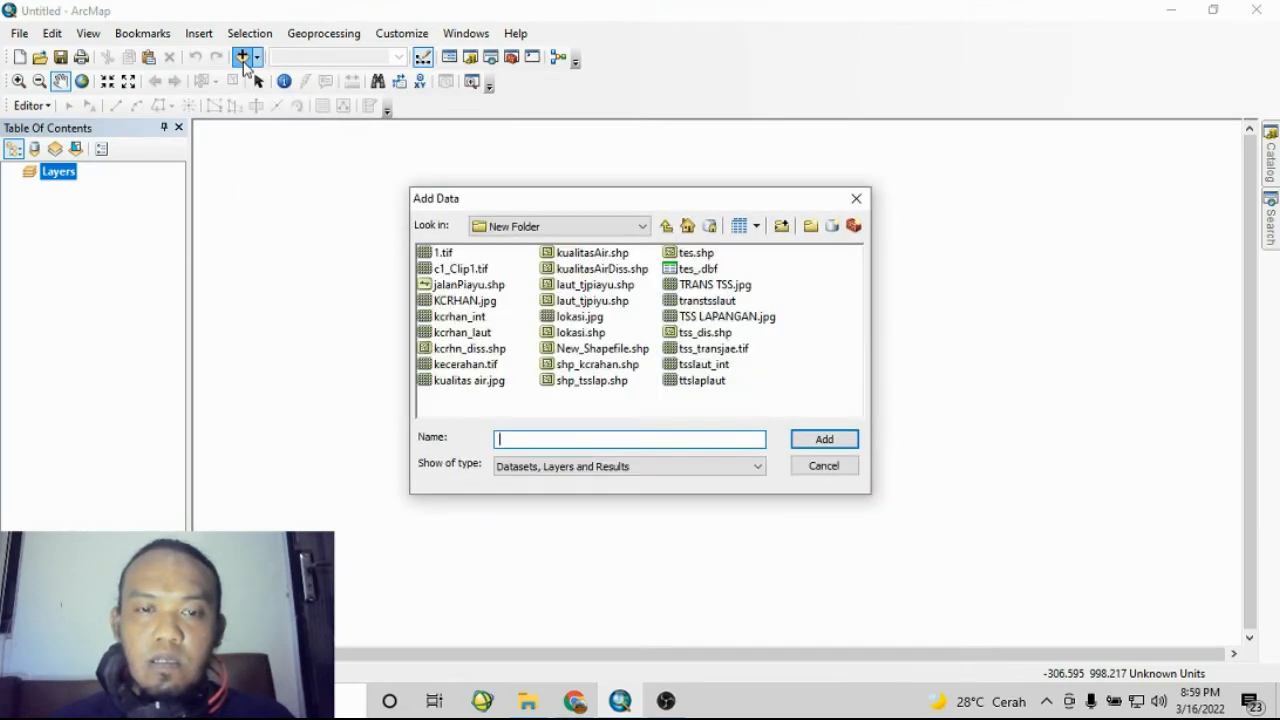
{"action": "left_click", "coordinate": [783, 227]}
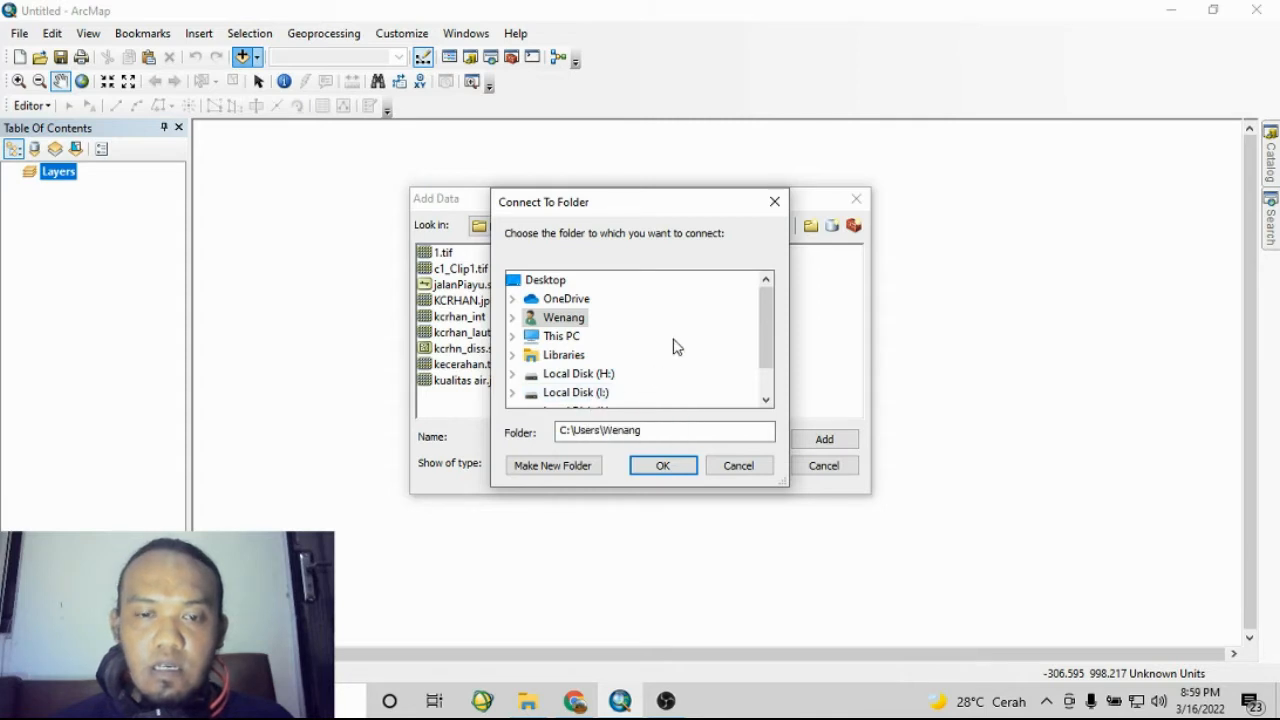
{"action": "scroll", "coordinate": [650, 380], "scroll_direction": "down", "scroll_amount": 1}
{"action": "scroll", "coordinate": [610, 390], "scroll_direction": "up", "scroll_amount": 1}
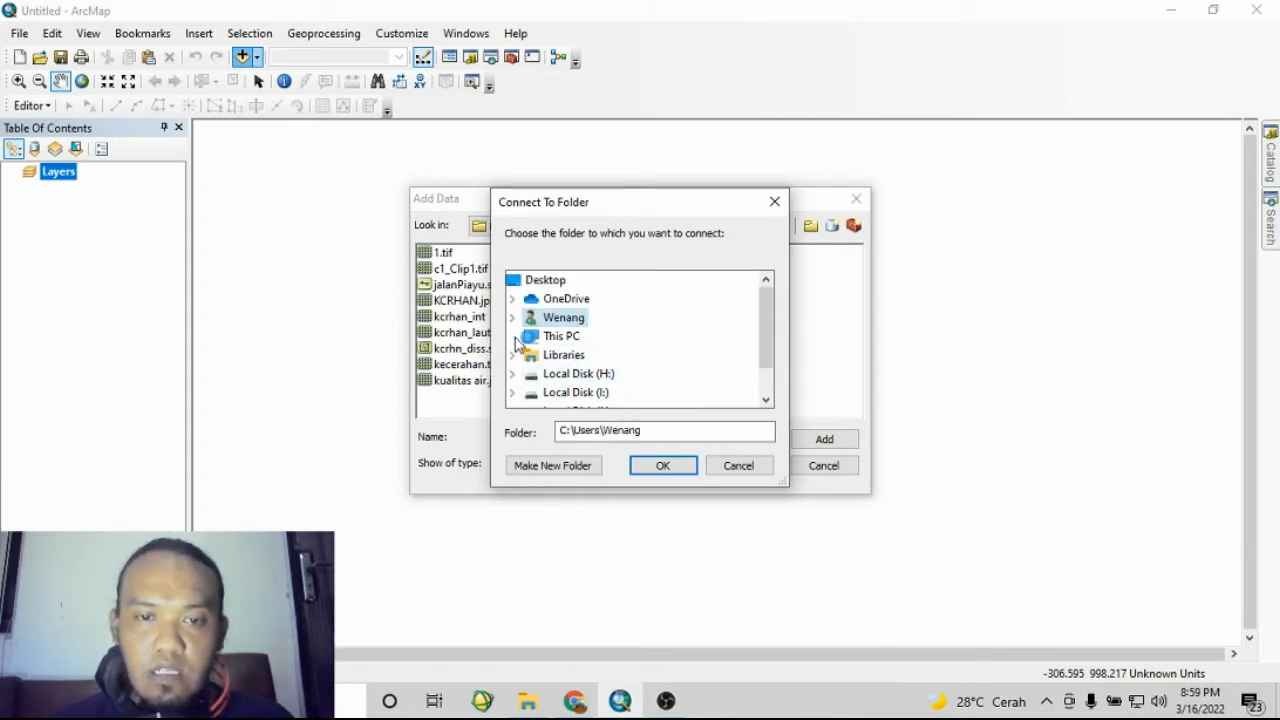
{"action": "double_click", "coordinate": [558, 336]}
{"action": "scroll", "coordinate": [600, 362], "scroll_direction": "down", "scroll_amount": 2}
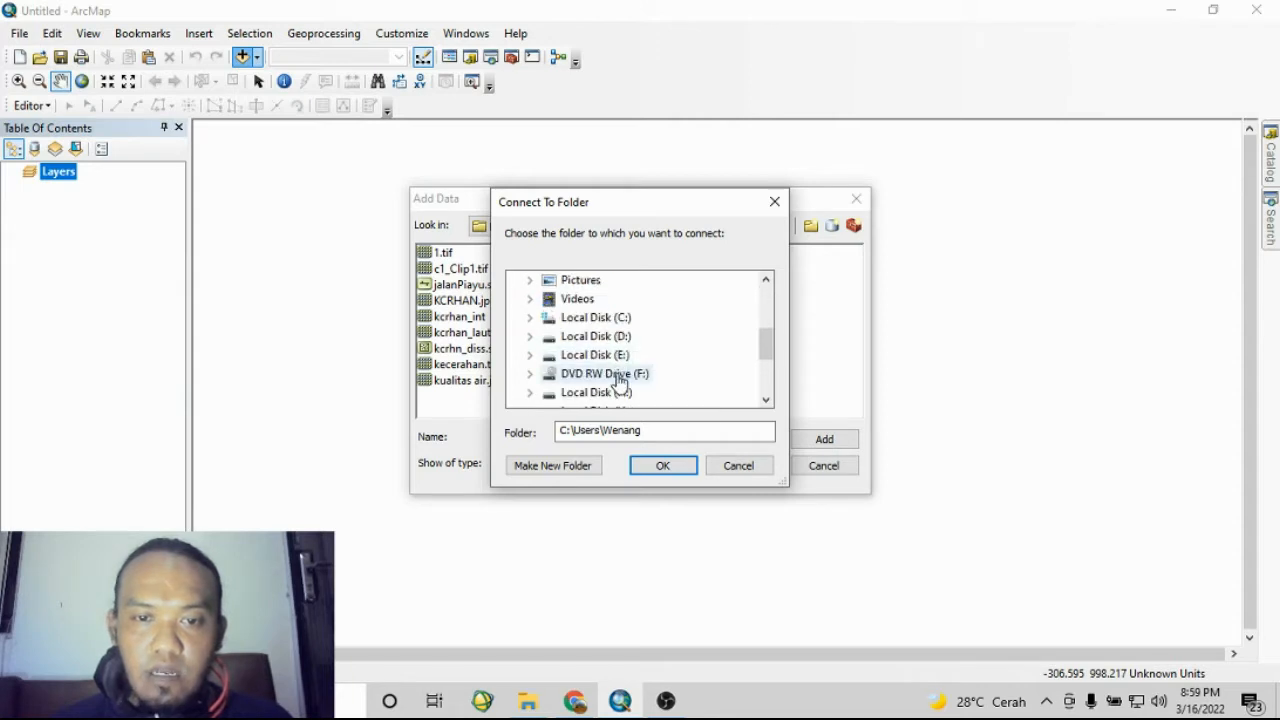
{"action": "double_click", "coordinate": [612, 350]}
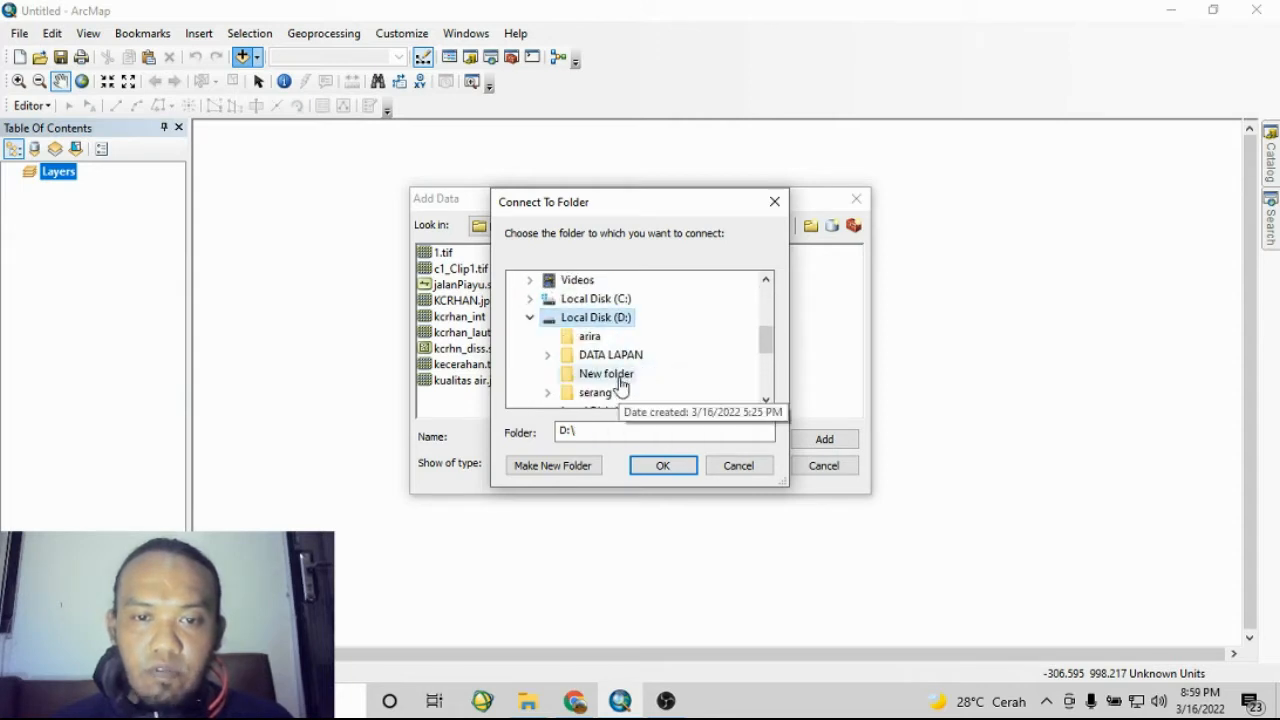
{"action": "left_click", "coordinate": [620, 377]}
{"action": "left_click", "coordinate": [664, 466]}
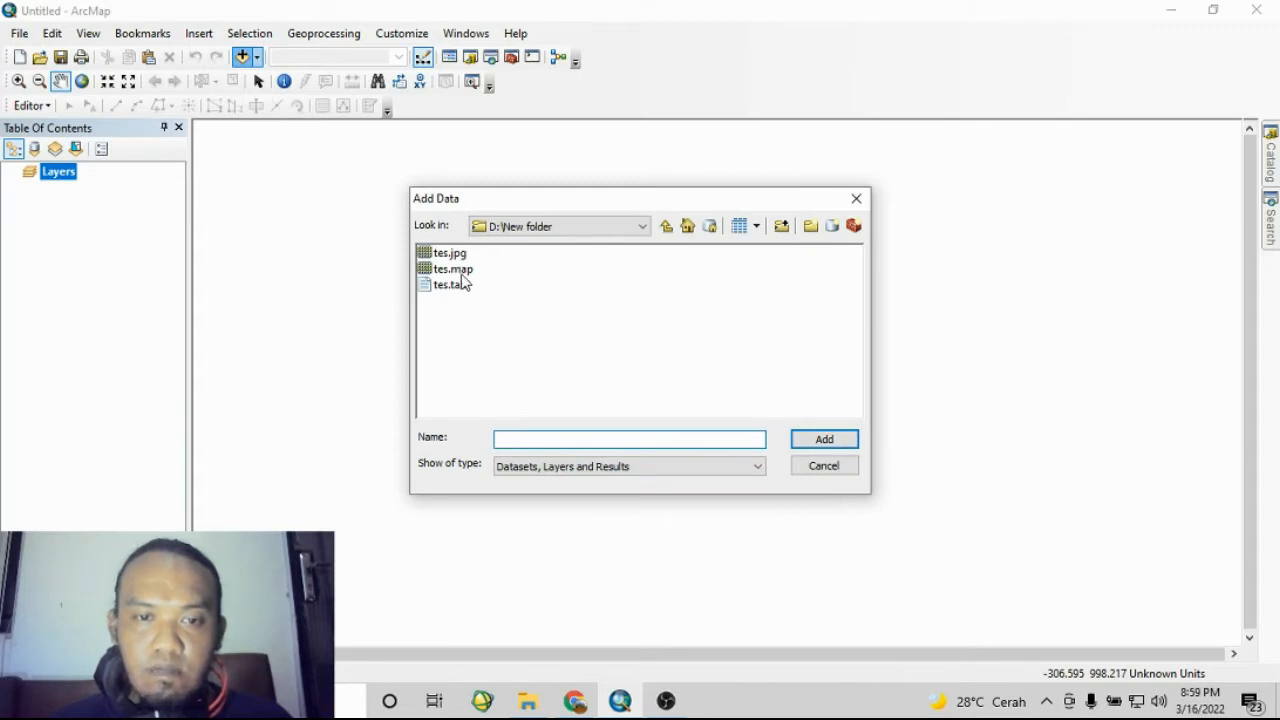
- Add the tes.jpg image from D:\New folder to the map
{"action": "left_click", "coordinate": [456, 258]}
{"action": "left_click", "coordinate": [843, 439]}
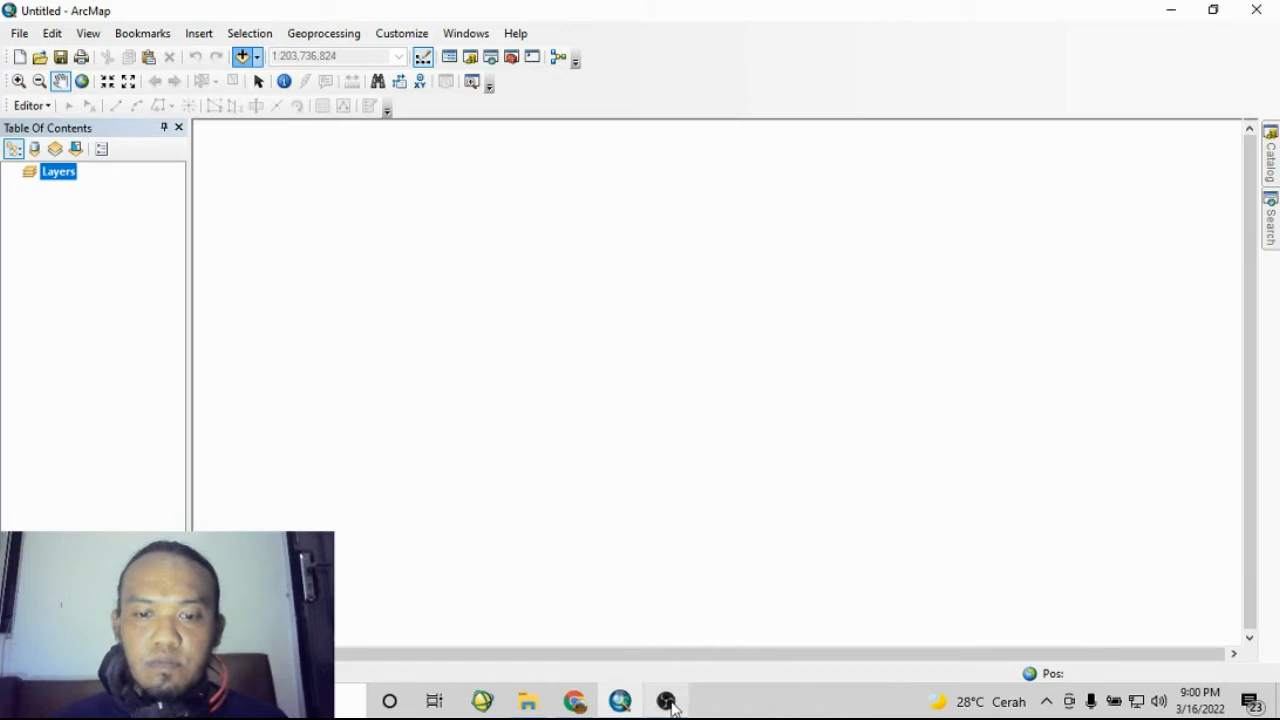
{"action": "mouse_move", "coordinate": [672, 705]}
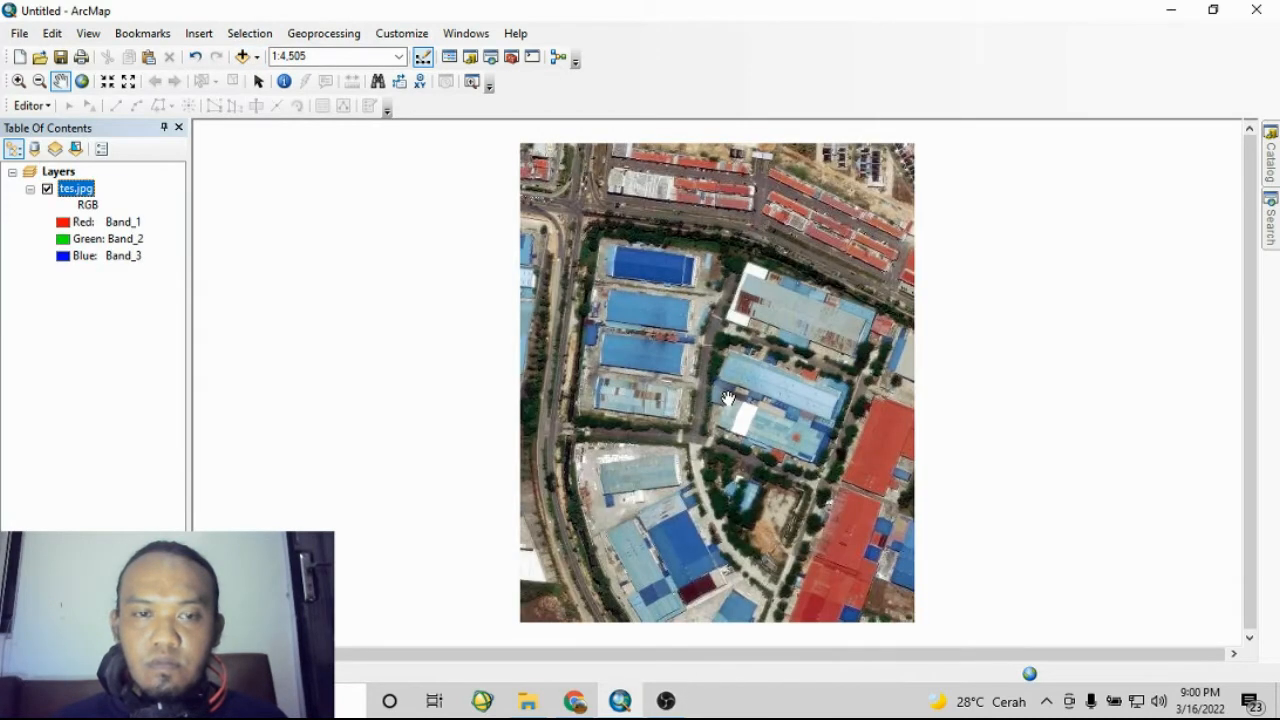
- Open the Catalog window and expand the D:\New folder connection
{"action": "left_click_drag", "start_coordinate": [774, 418], "coordinate": [727, 385]}
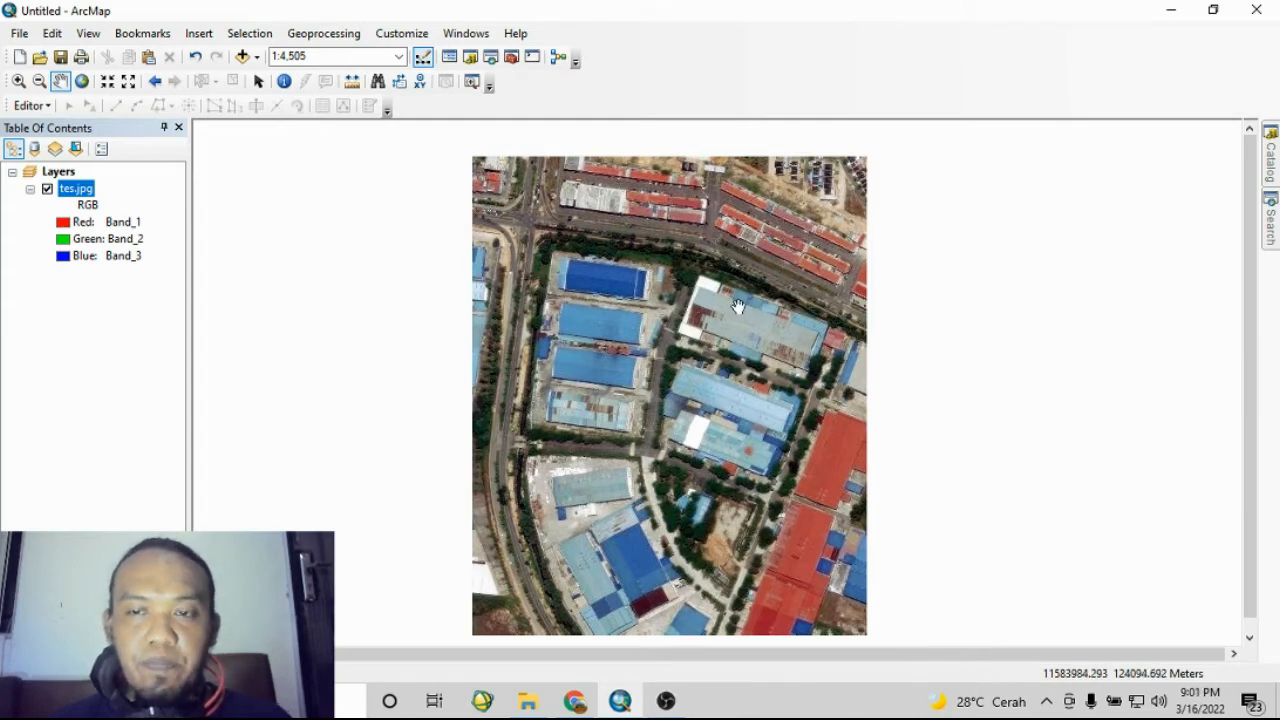
{"action": "left_click", "coordinate": [1272, 228]}
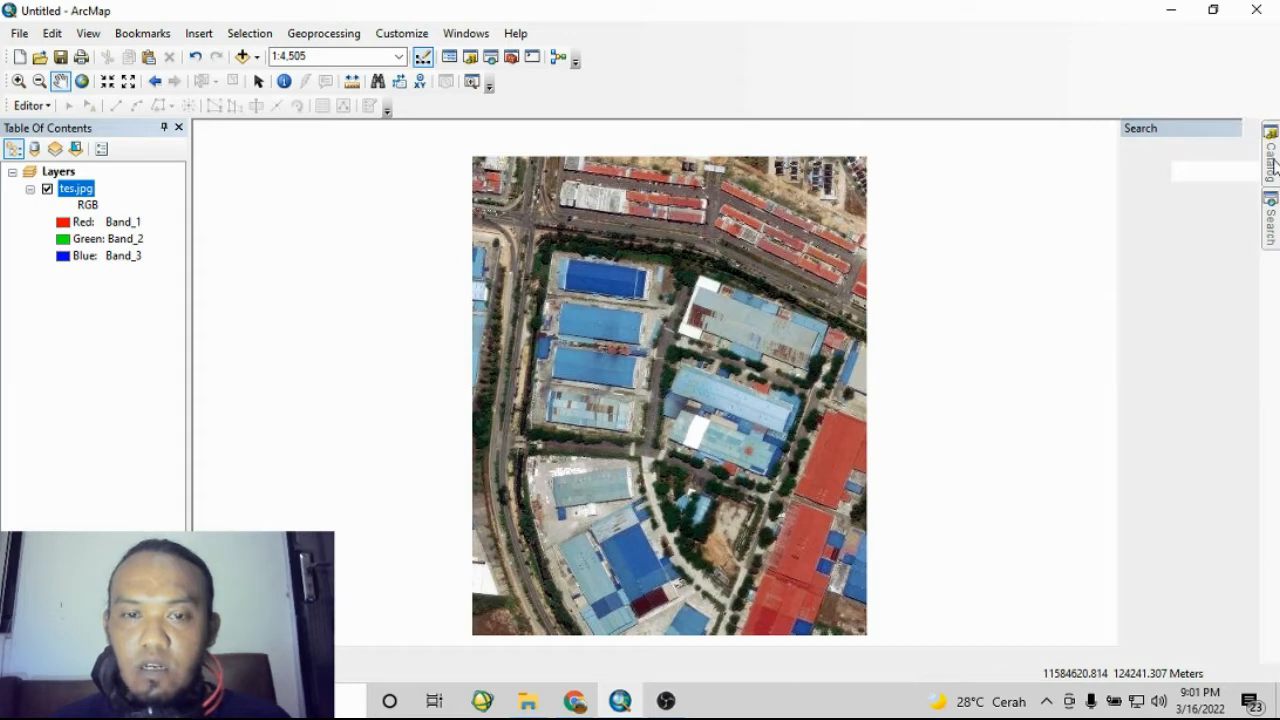
{"action": "left_click", "coordinate": [1271, 152]}
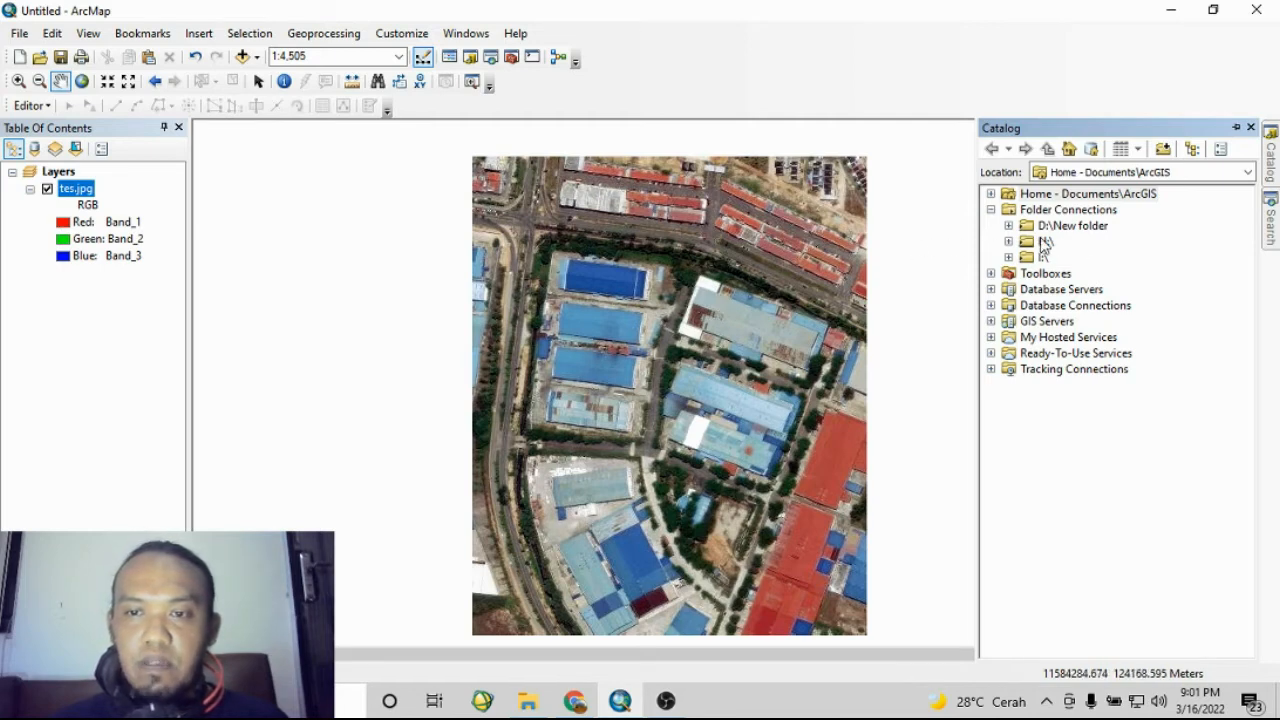
{"action": "left_click", "coordinate": [1010, 227]}
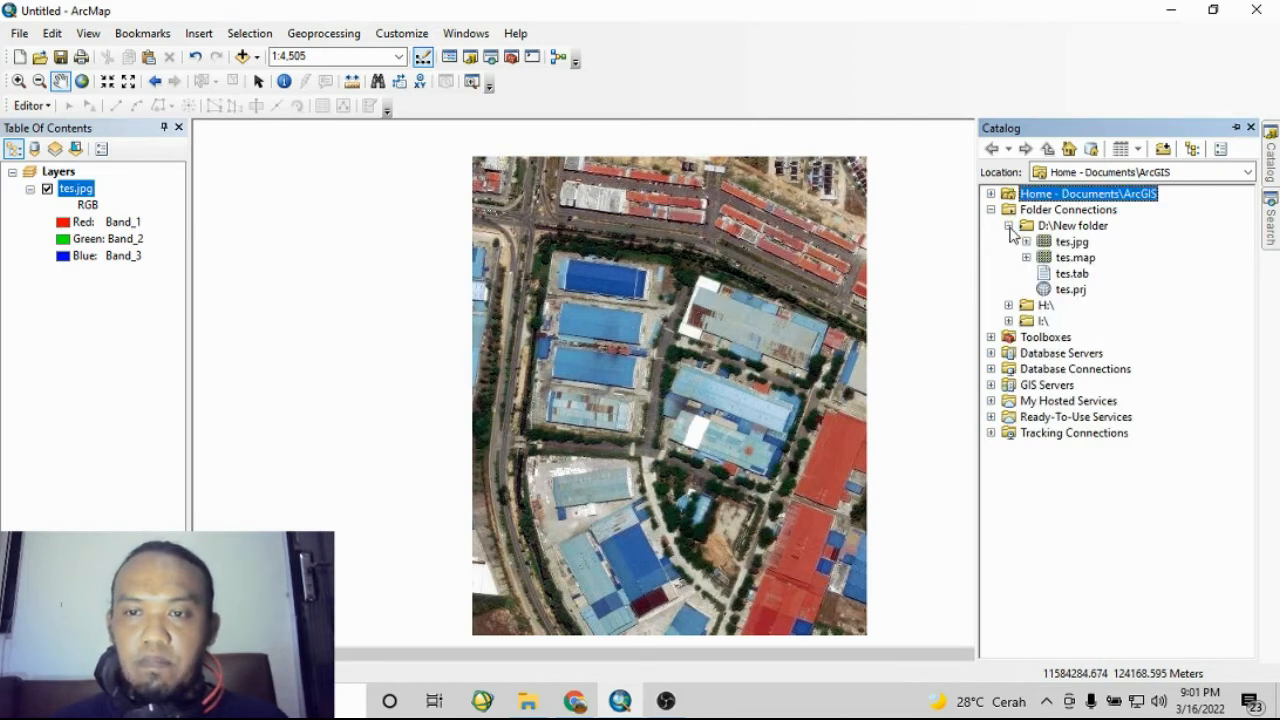
- Start a new shapefile in D:\New folder named penutuplahan with the Polygon feature type
{"action": "left_click", "coordinate": [1084, 228]}
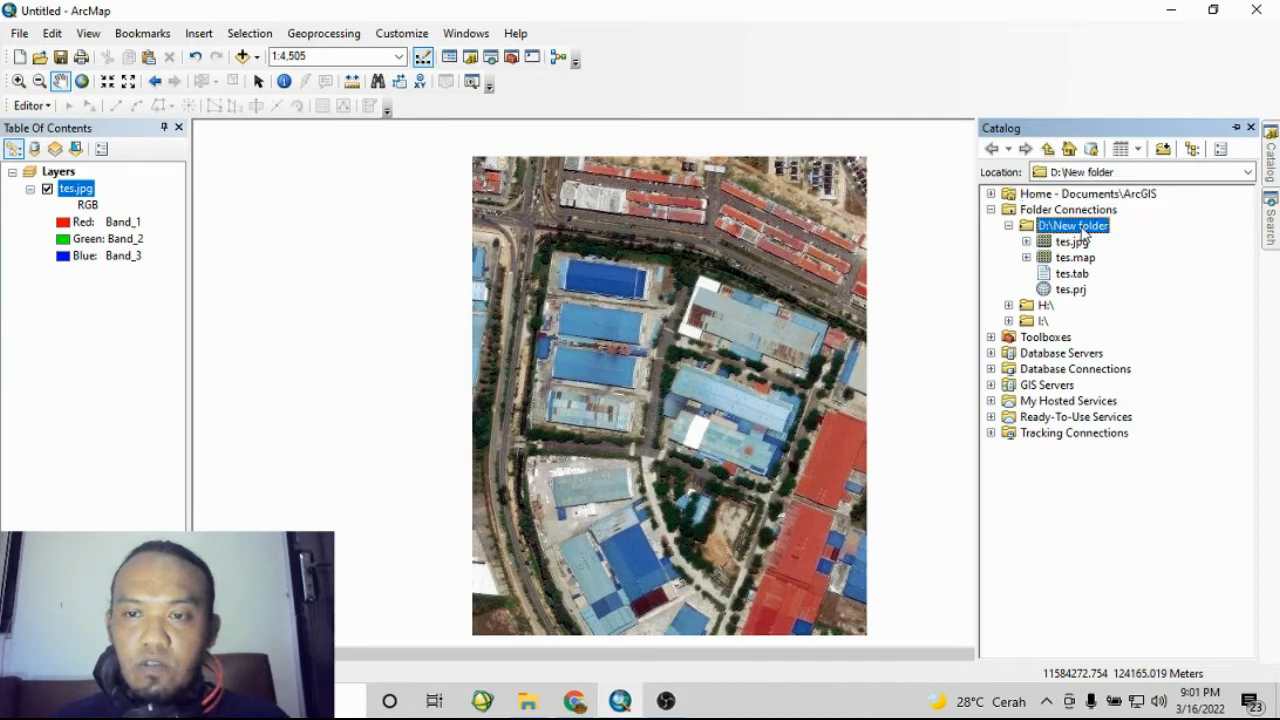
{"action": "right_click", "coordinate": [1081, 227]}
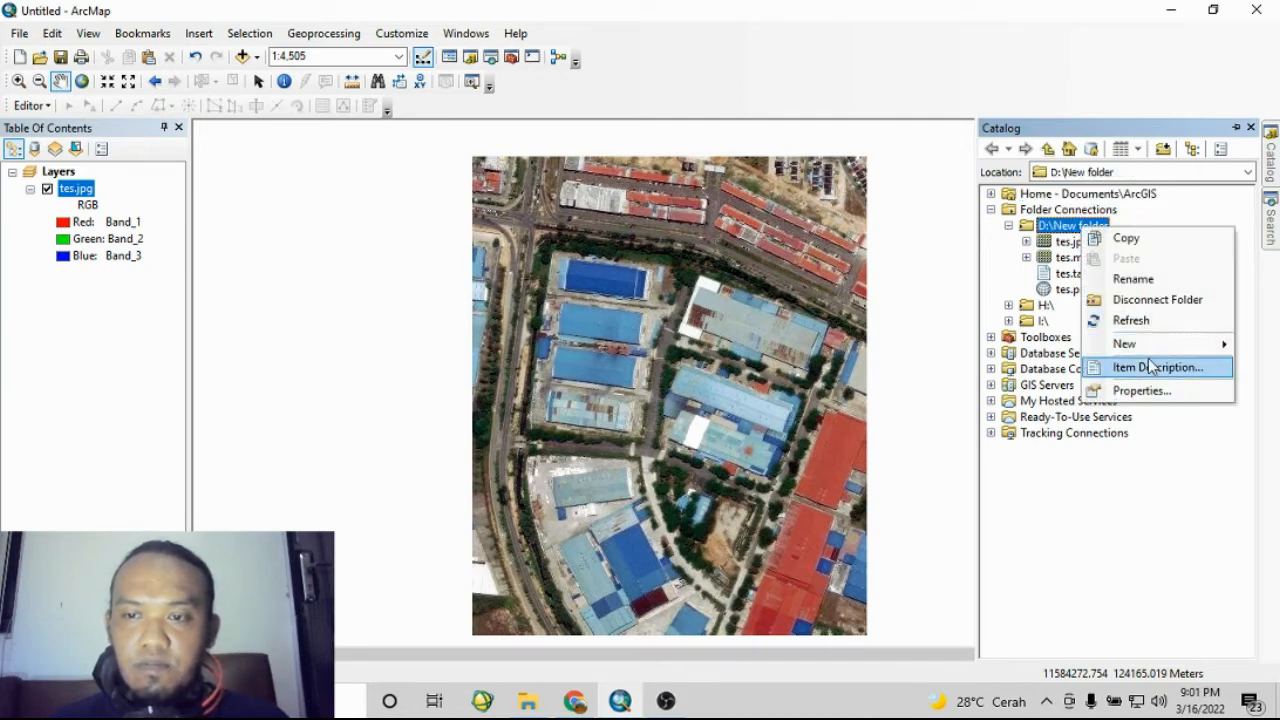
{"action": "mouse_move", "coordinate": [1156, 346]}
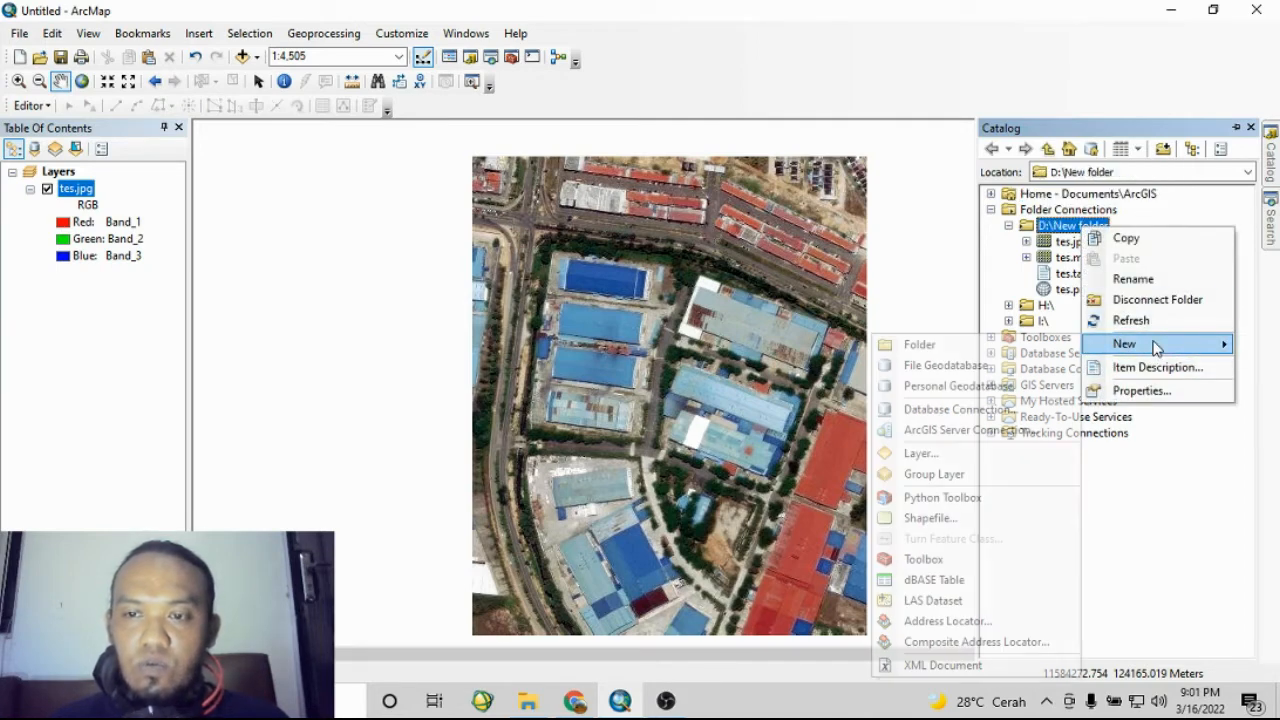
{"action": "left_click", "coordinate": [930, 518]}
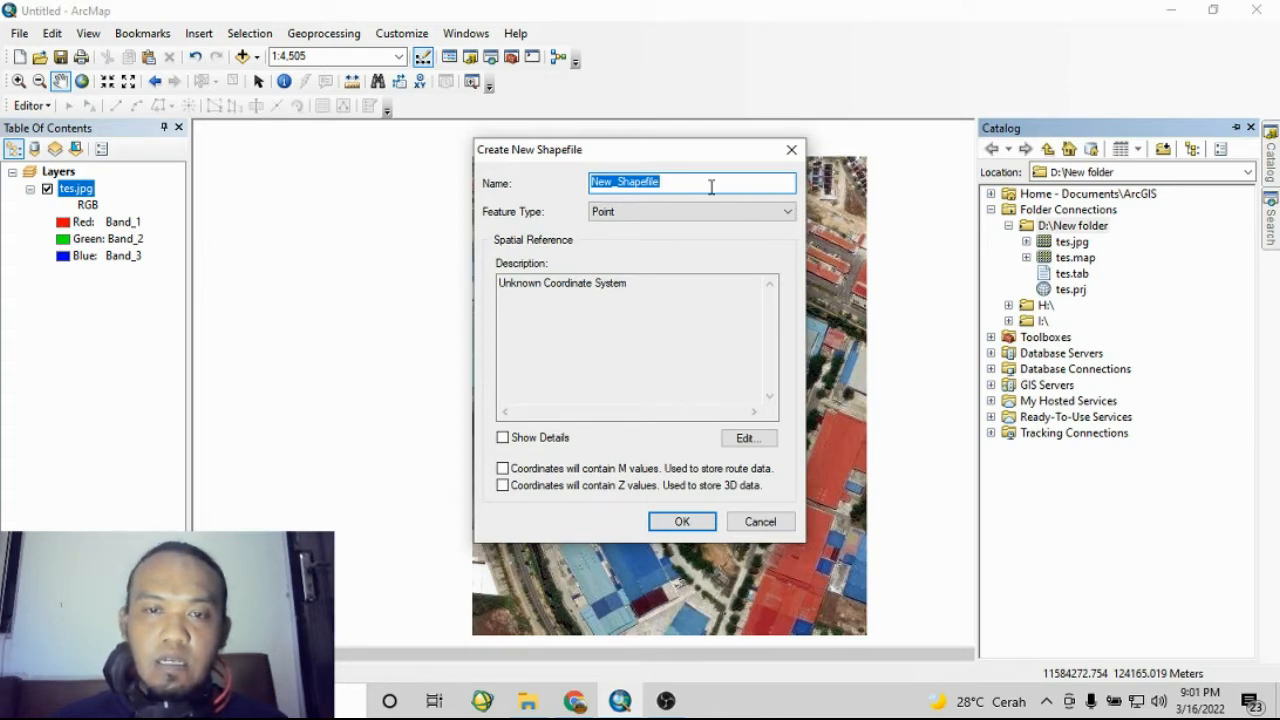
{"action": "type", "text": "penutuplahan"}
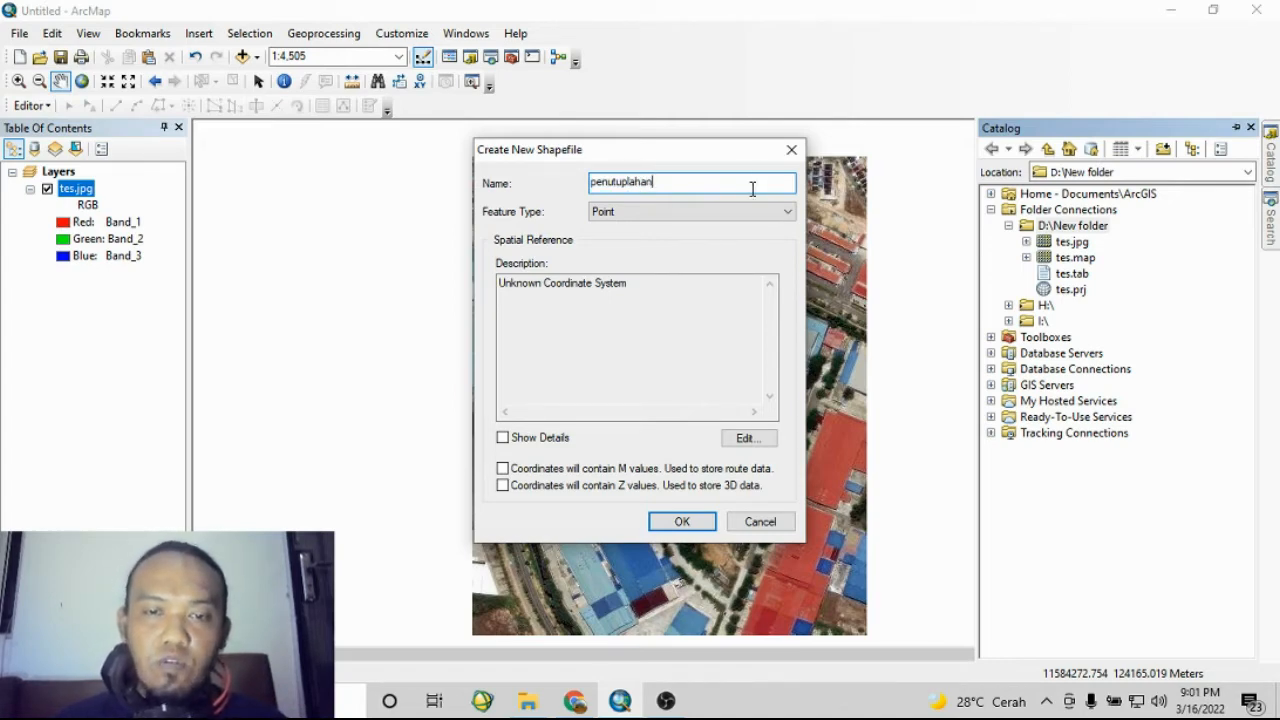
{"action": "left_click_drag", "start_coordinate": [694, 149], "coordinate": [432, 162]}
{"action": "left_click", "coordinate": [448, 224]}
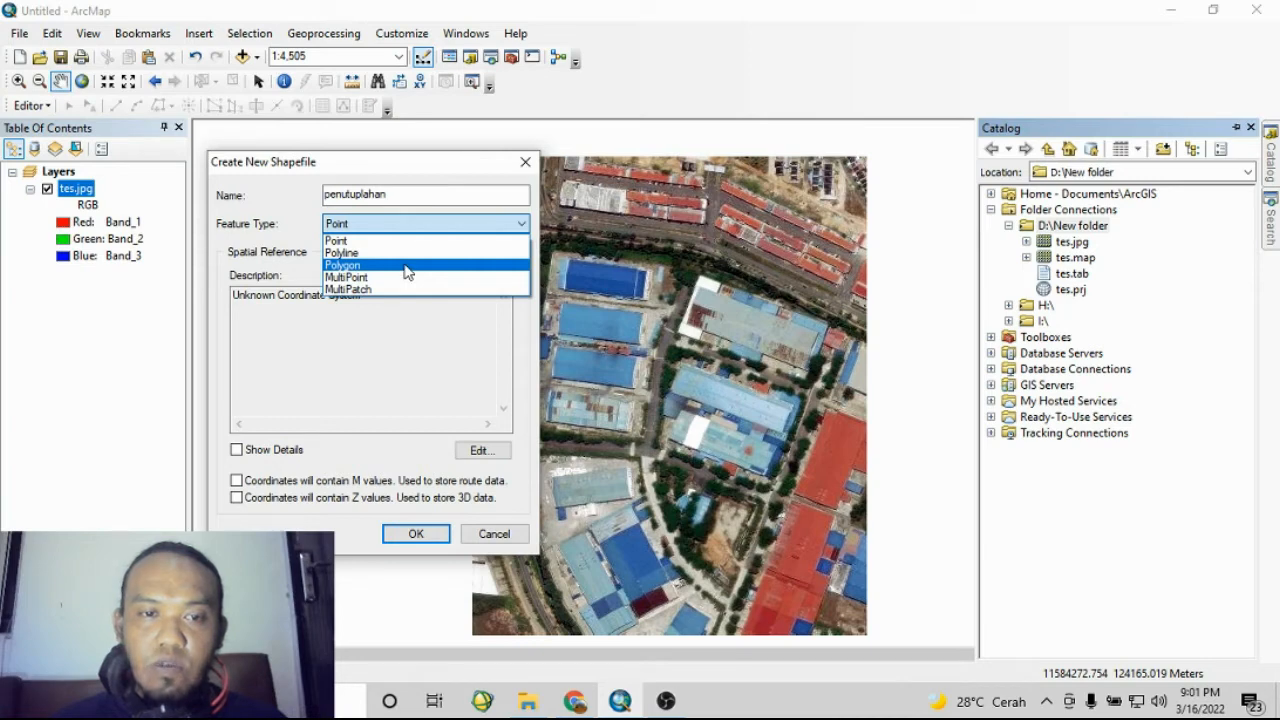
{"action": "left_click", "coordinate": [407, 265]}
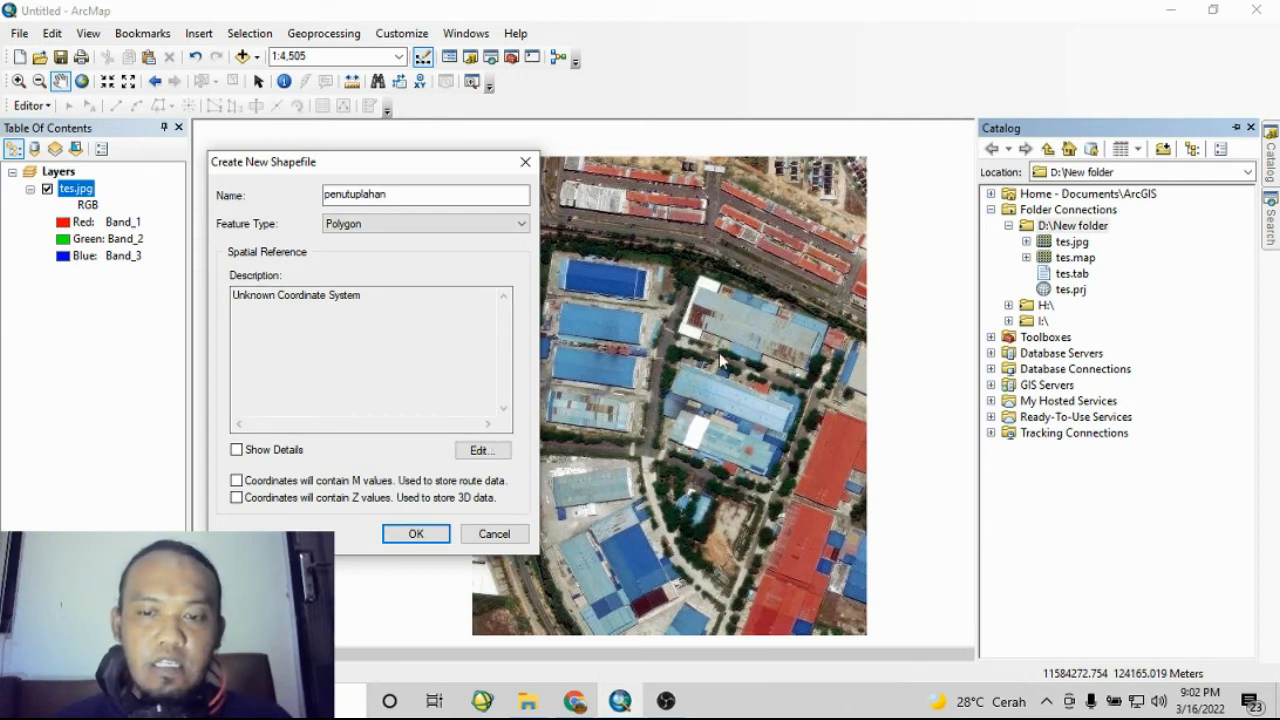
- Set the shapefile's spatial reference to WGS 1984 UTM Zone 48N and create it
{"action": "left_click", "coordinate": [495, 455]}
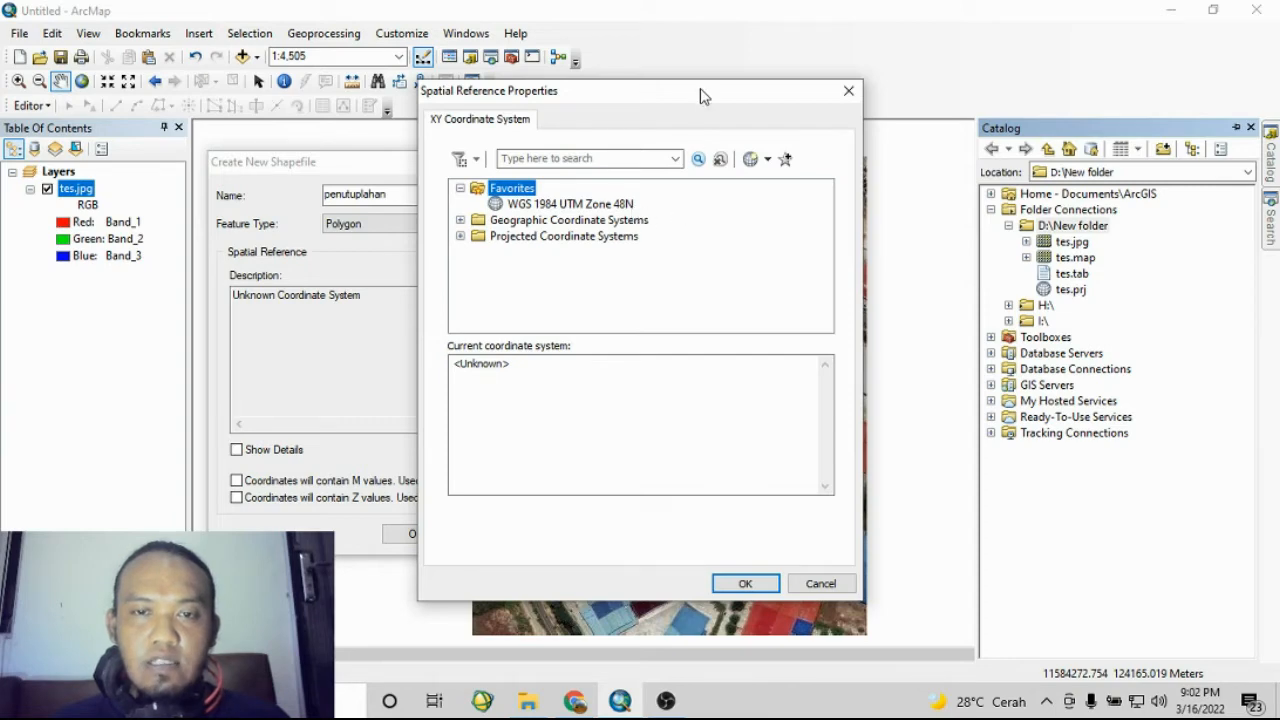
{"action": "left_click_drag", "start_coordinate": [703, 94], "coordinate": [654, 100]}
{"action": "left_click", "coordinate": [563, 211]}
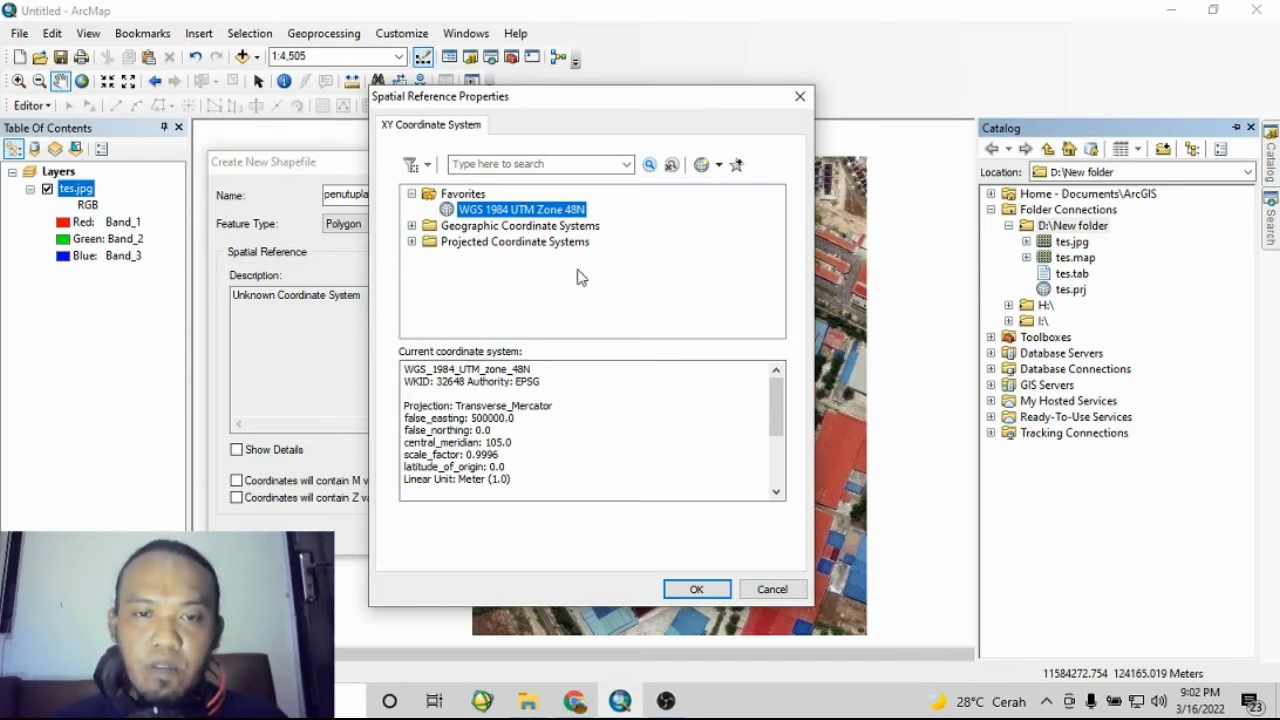
{"action": "left_click", "coordinate": [690, 590]}
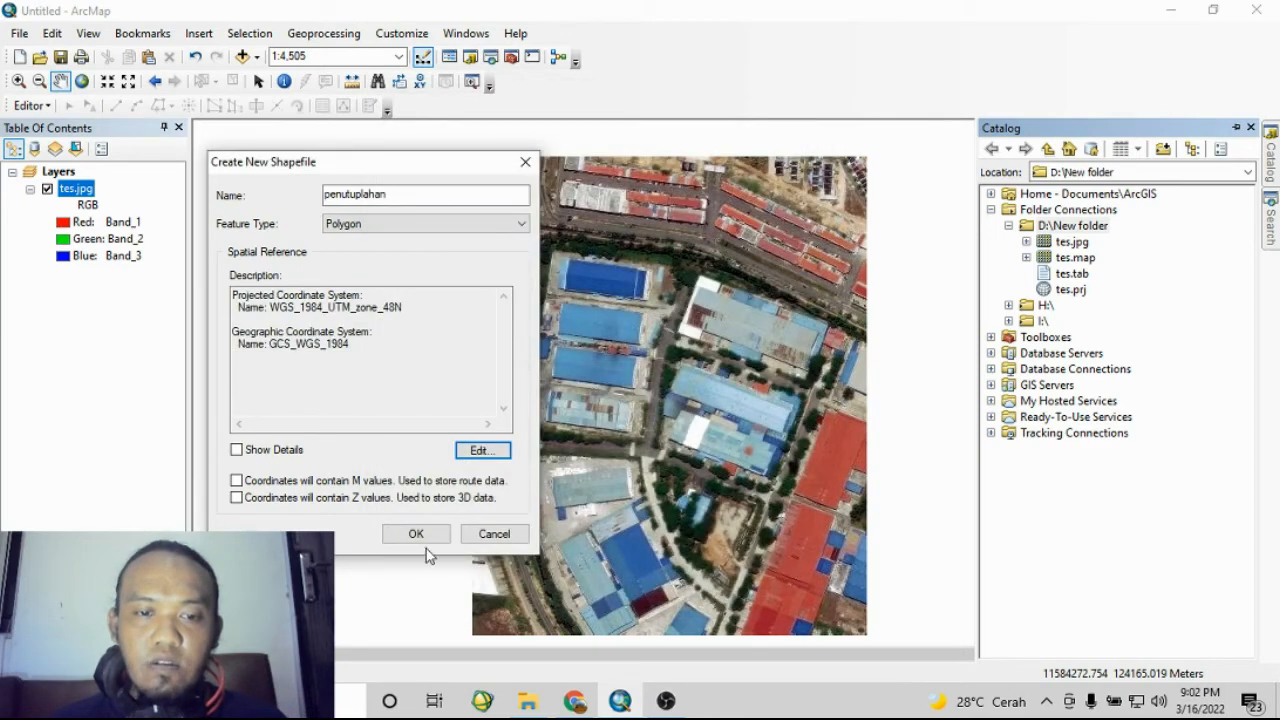
{"action": "left_click", "coordinate": [416, 534]}
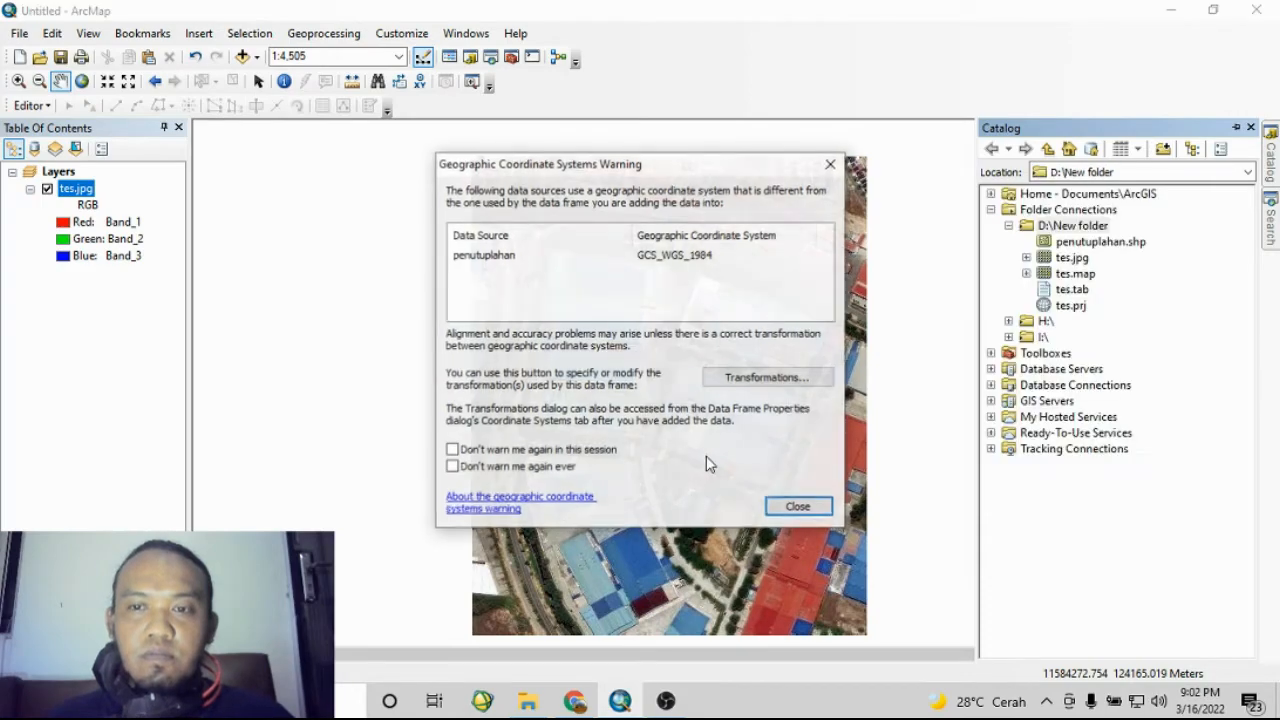
{"action": "left_click", "coordinate": [798, 507]}
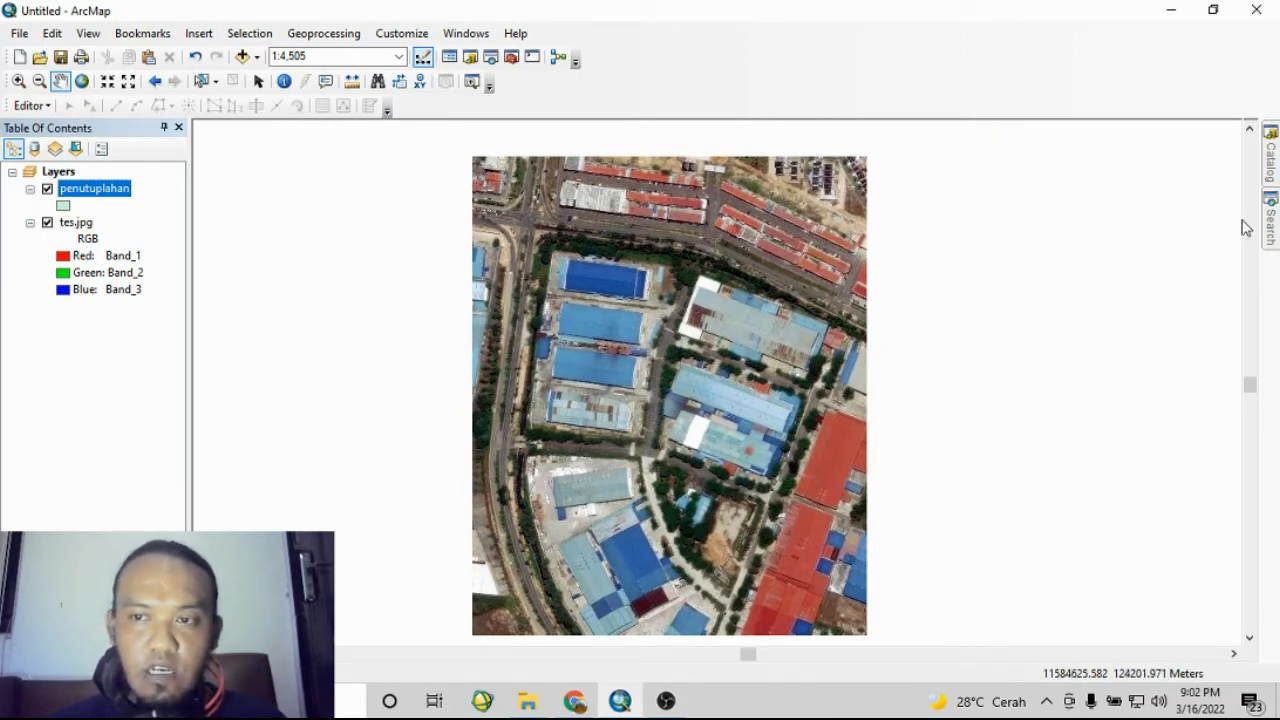
- Start another new shapefile in D:\New folder named jalan with the Polyline feature type
{"action": "mouse_move", "coordinate": [1273, 162]}
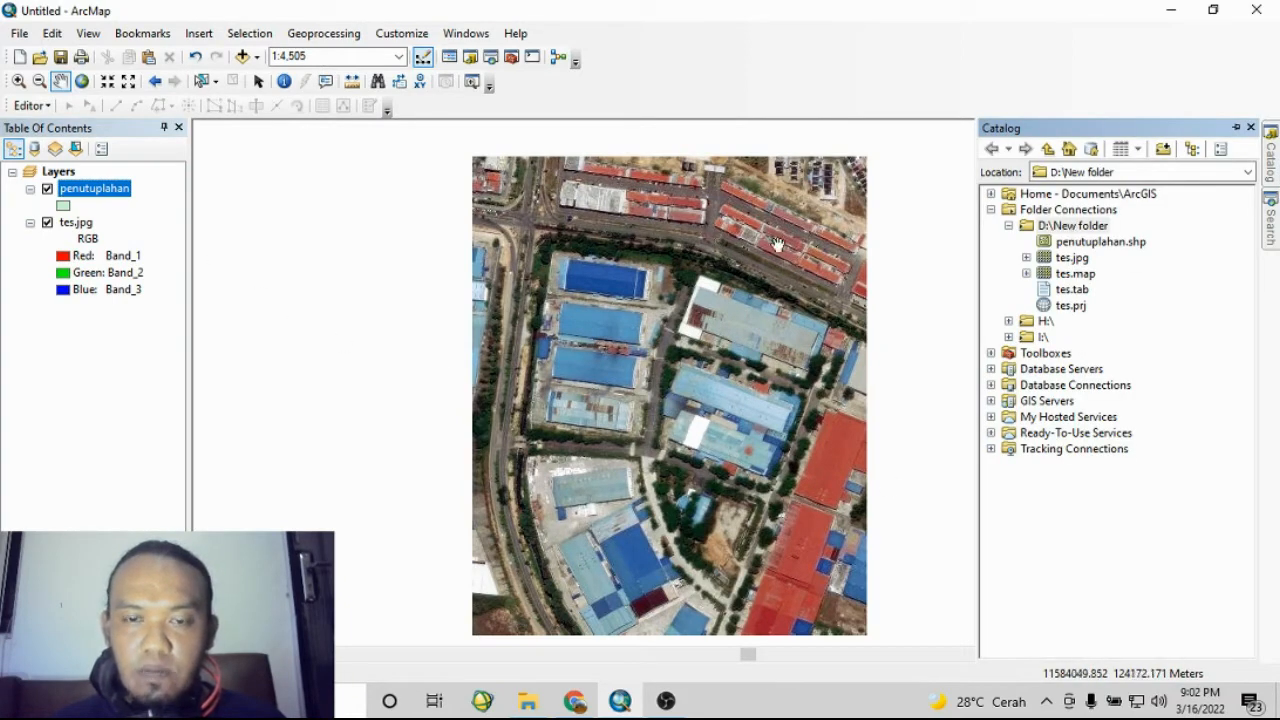
{"action": "right_click", "coordinate": [1052, 227]}
{"action": "mouse_move", "coordinate": [1162, 344]}
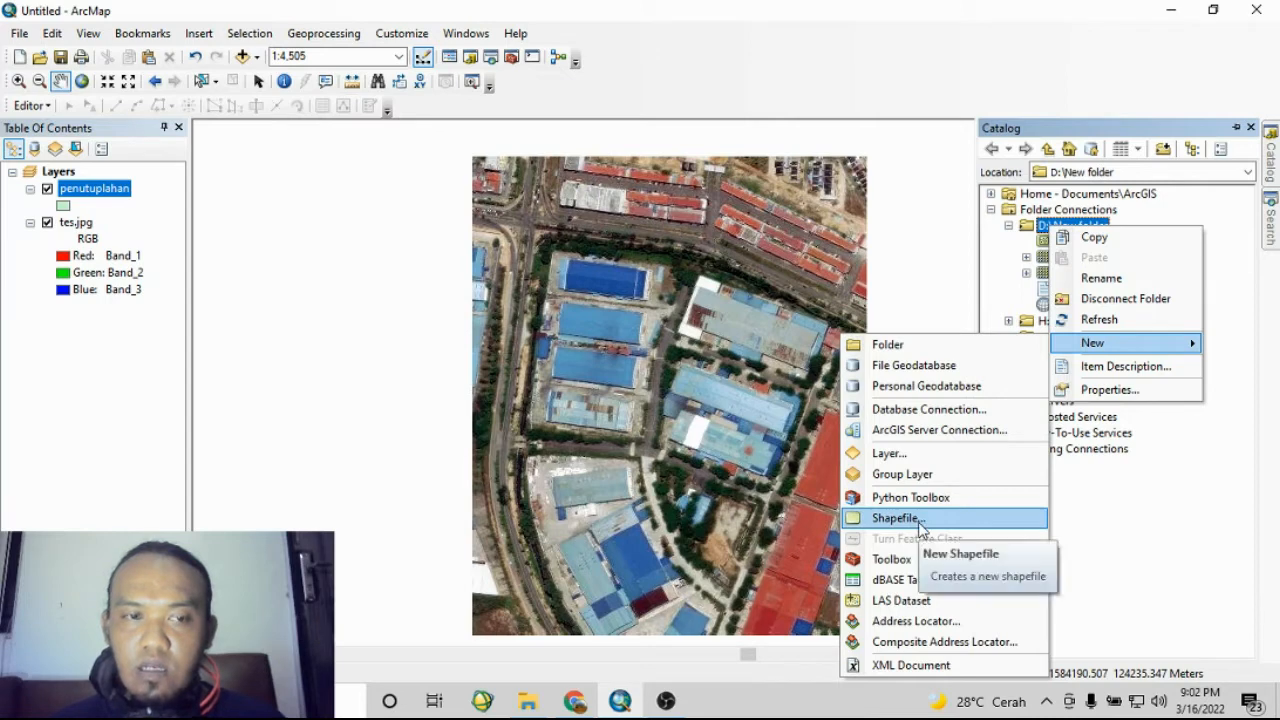
{"action": "left_click", "coordinate": [895, 518]}
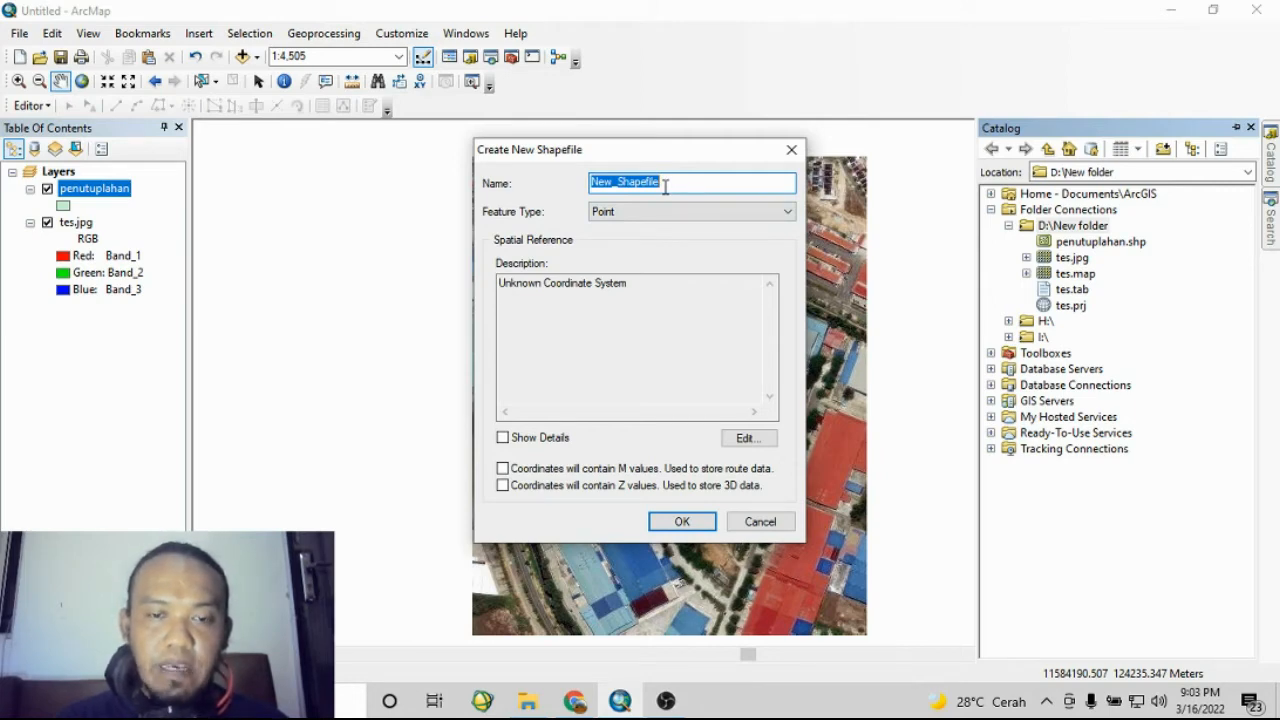
{"action": "key", "text": "BackSpace"}
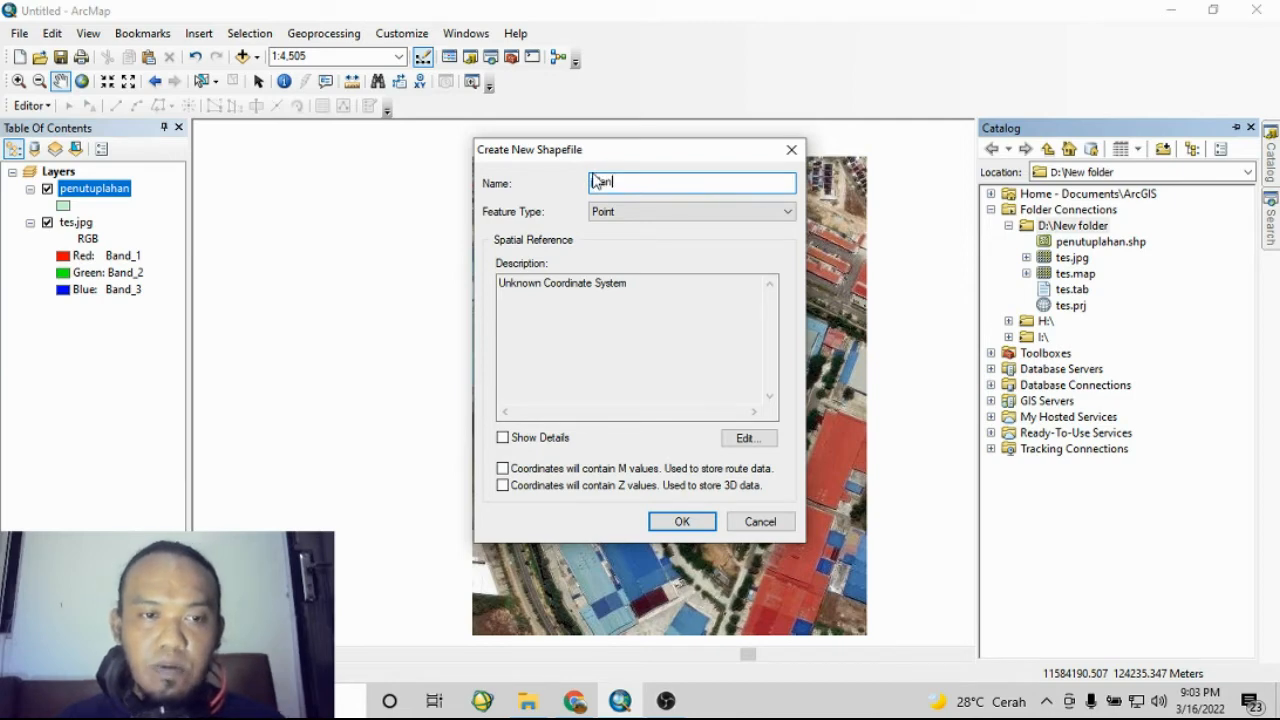
{"action": "left_click", "coordinate": [635, 215]}
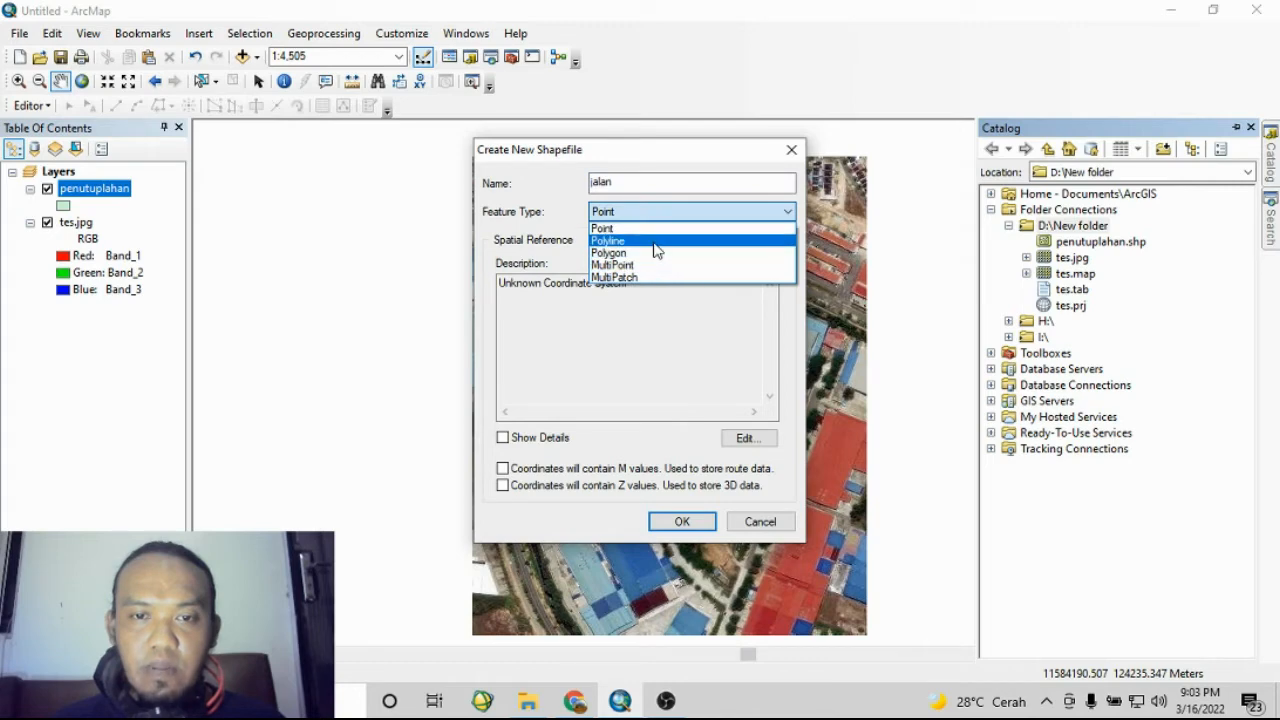
{"action": "left_click", "coordinate": [657, 242]}
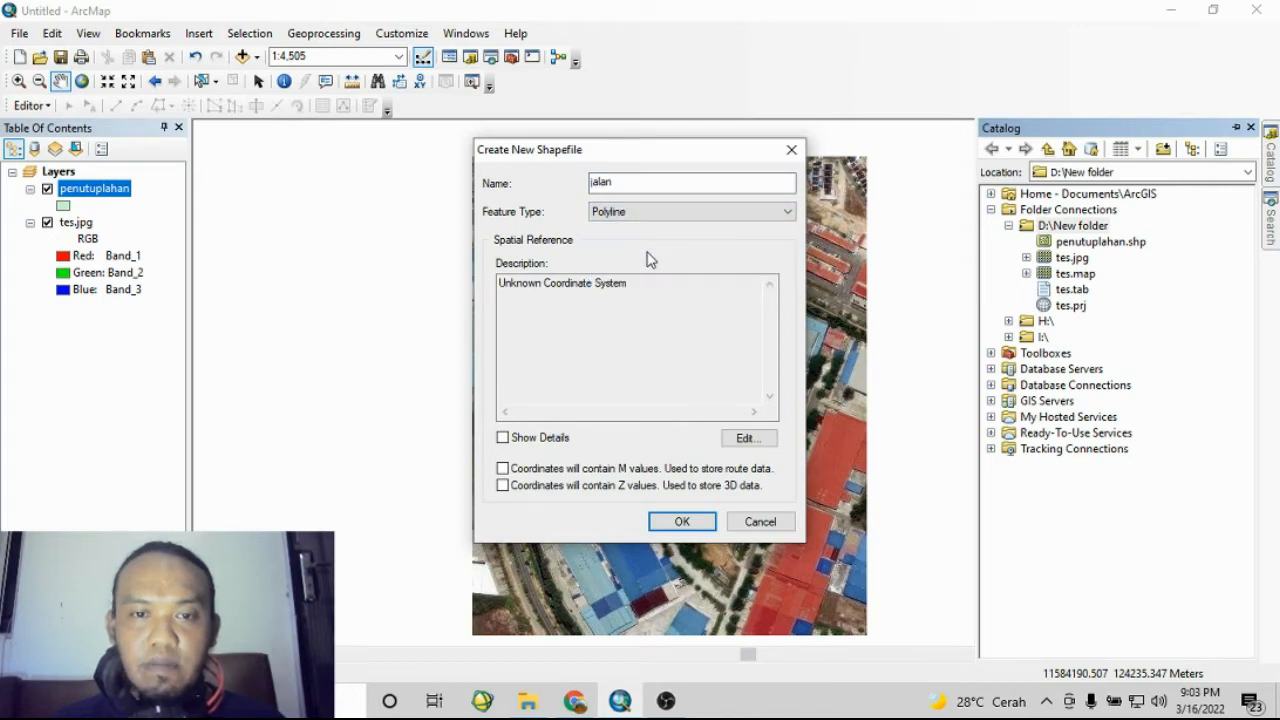
- Set the jalan shapefile's spatial reference to WGS 1984 UTM Zone 48N, create it and dismiss the coordinate warning
{"action": "left_click", "coordinate": [750, 440]}
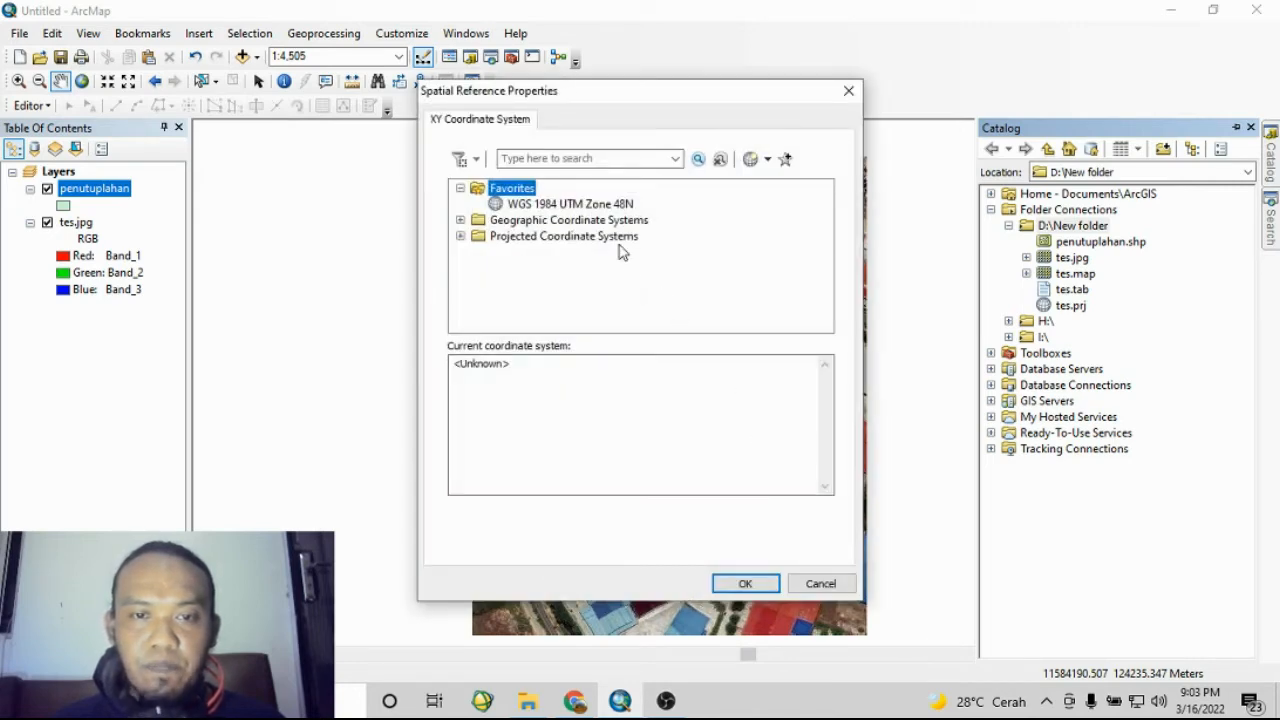
{"action": "left_click", "coordinate": [608, 204]}
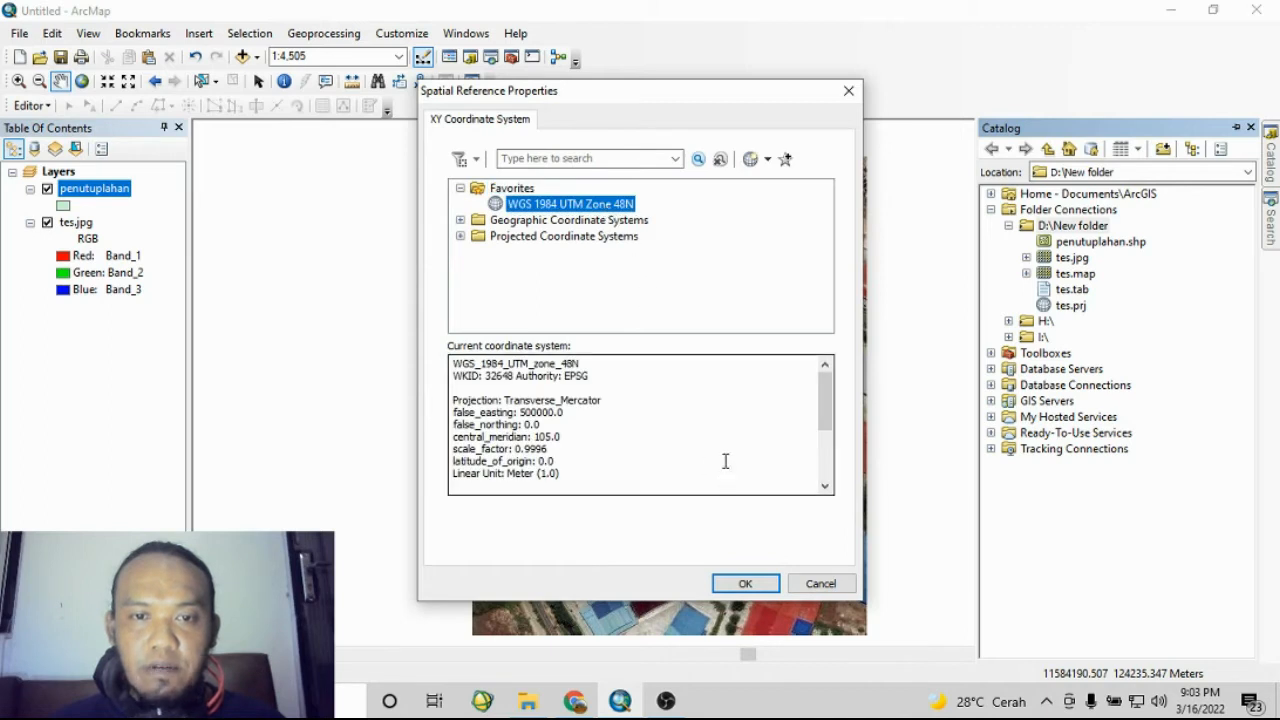
{"action": "left_click", "coordinate": [530, 236]}
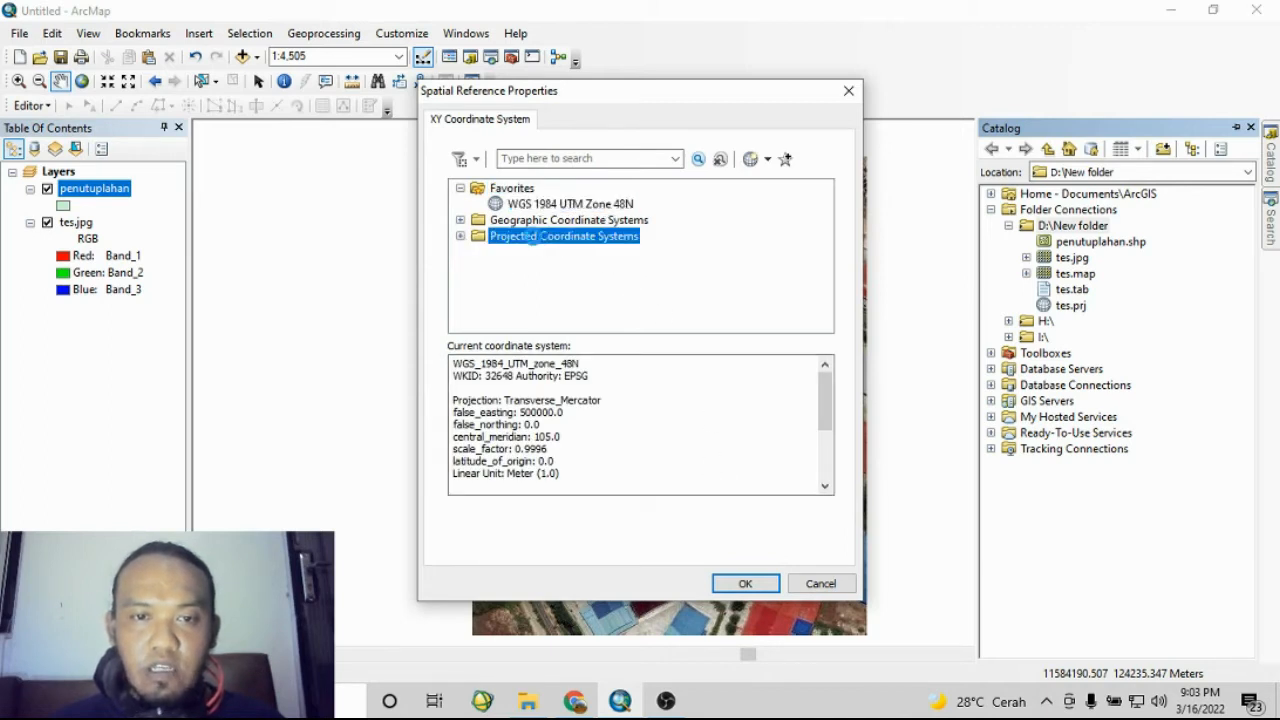
{"action": "double_click", "coordinate": [530, 236]}
{"action": "scroll", "coordinate": [538, 245], "scroll_direction": "down", "scroll_amount": 1}
{"action": "double_click", "coordinate": [530, 286]}
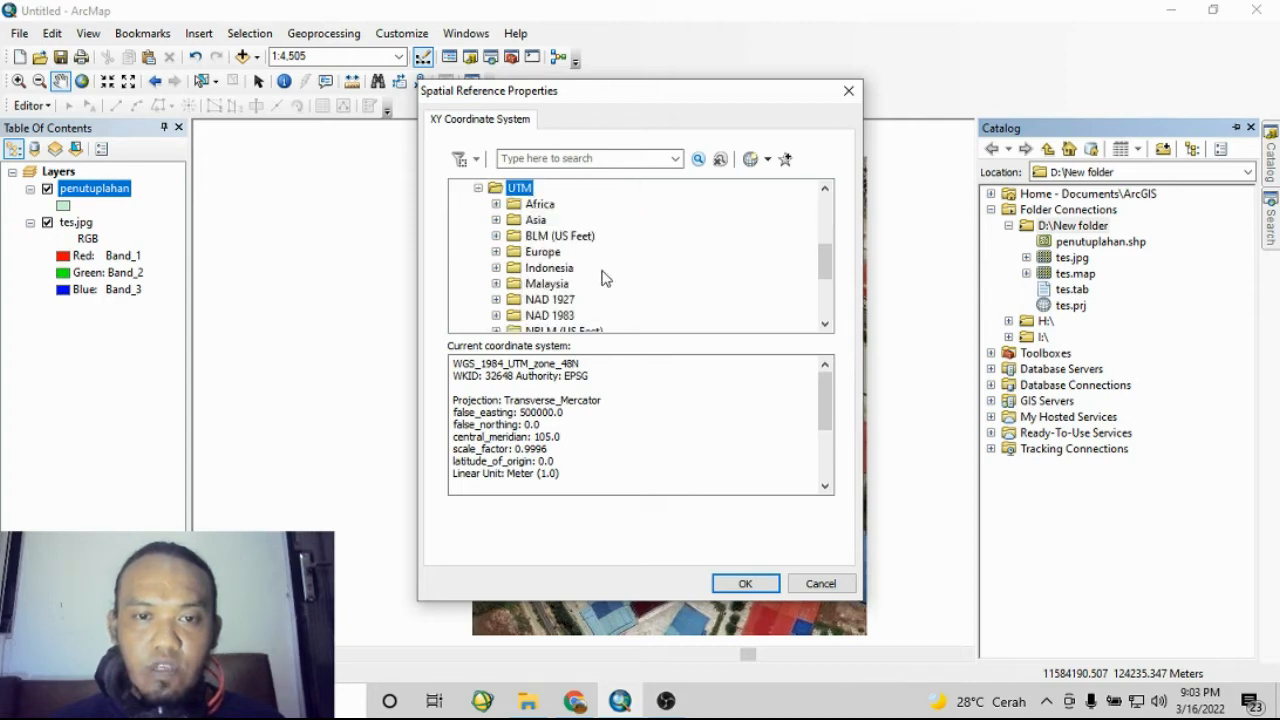
{"action": "scroll", "coordinate": [603, 278], "scroll_direction": "down", "scroll_amount": 3}
{"action": "left_click", "coordinate": [564, 289]}
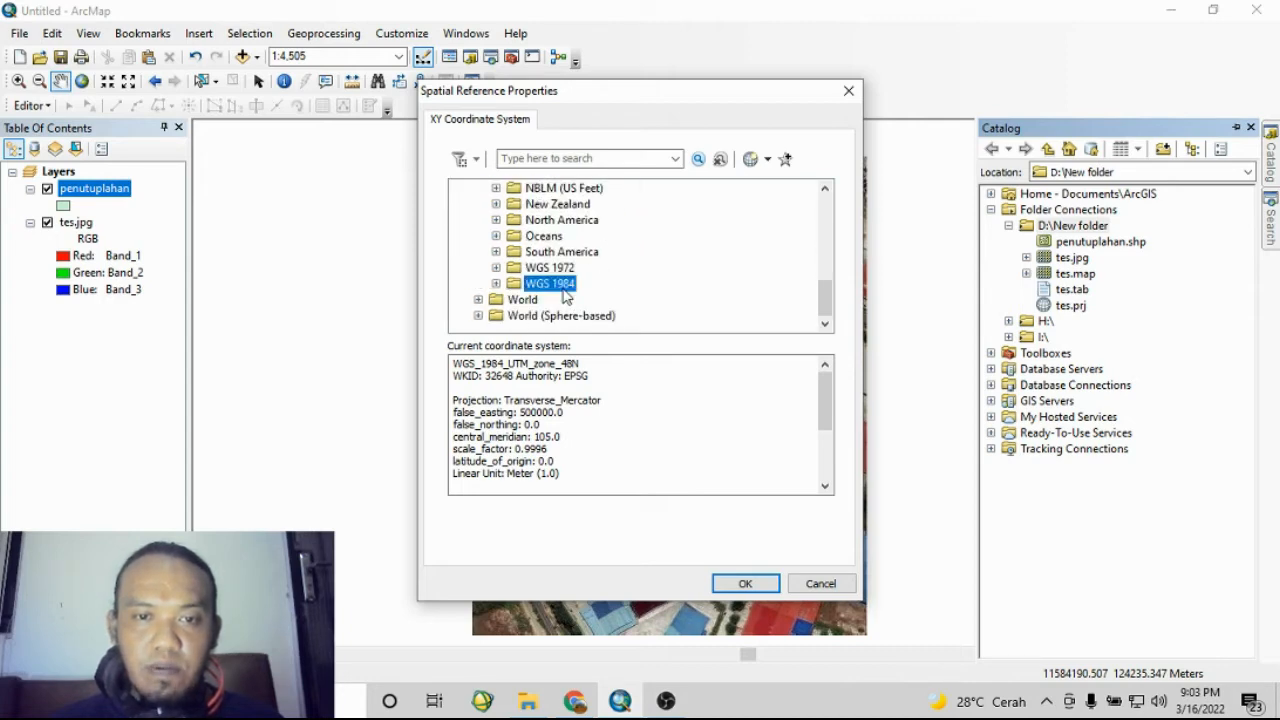
{"action": "left_click", "coordinate": [496, 283]}
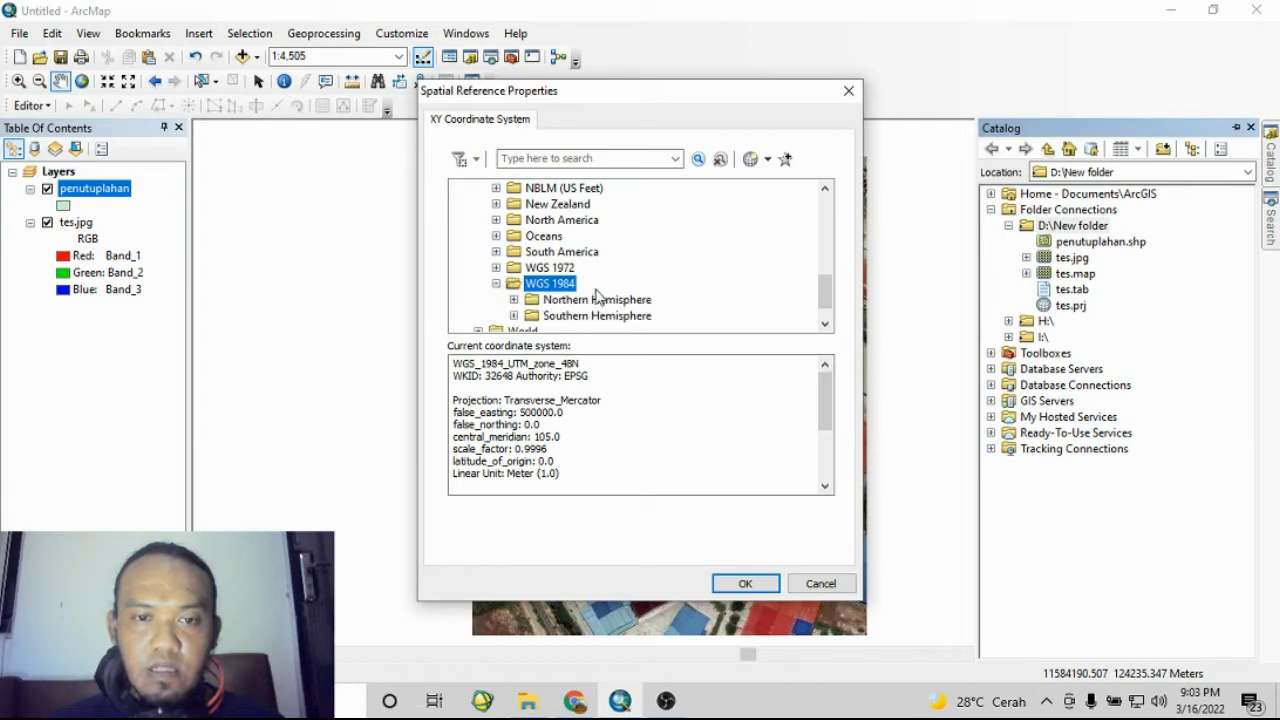
{"action": "scroll", "coordinate": [602, 295], "scroll_direction": "down", "scroll_amount": 1}
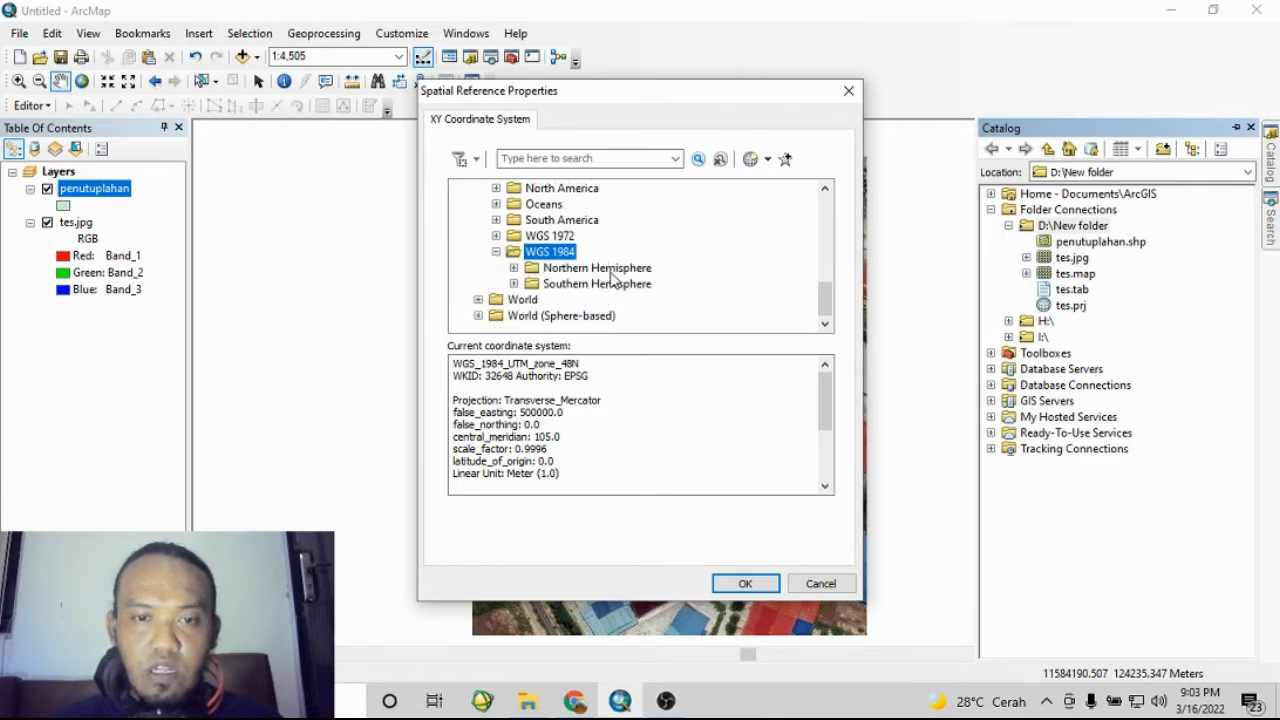
{"action": "left_click", "coordinate": [614, 270]}
{"action": "double_click", "coordinate": [614, 270]}
{"action": "scroll", "coordinate": [670, 287], "scroll_direction": "down", "scroll_amount": 10}
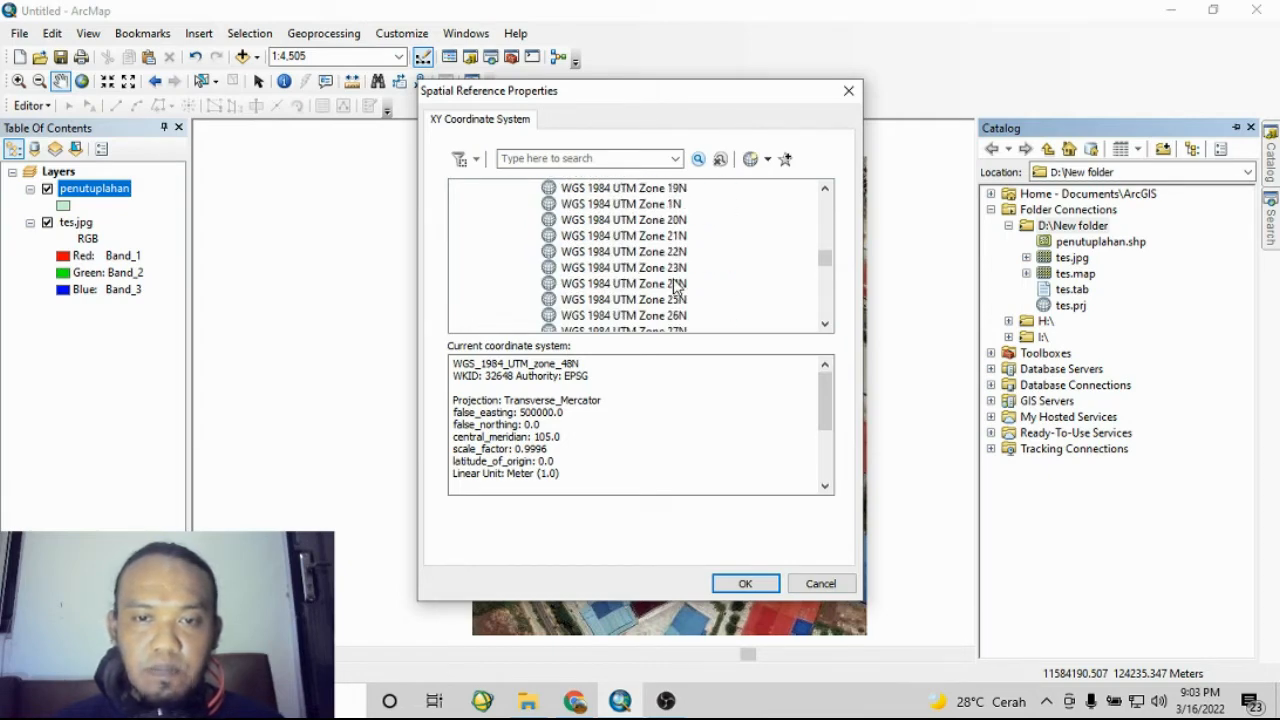
{"action": "scroll", "coordinate": [677, 287], "scroll_direction": "down", "scroll_amount": 3}
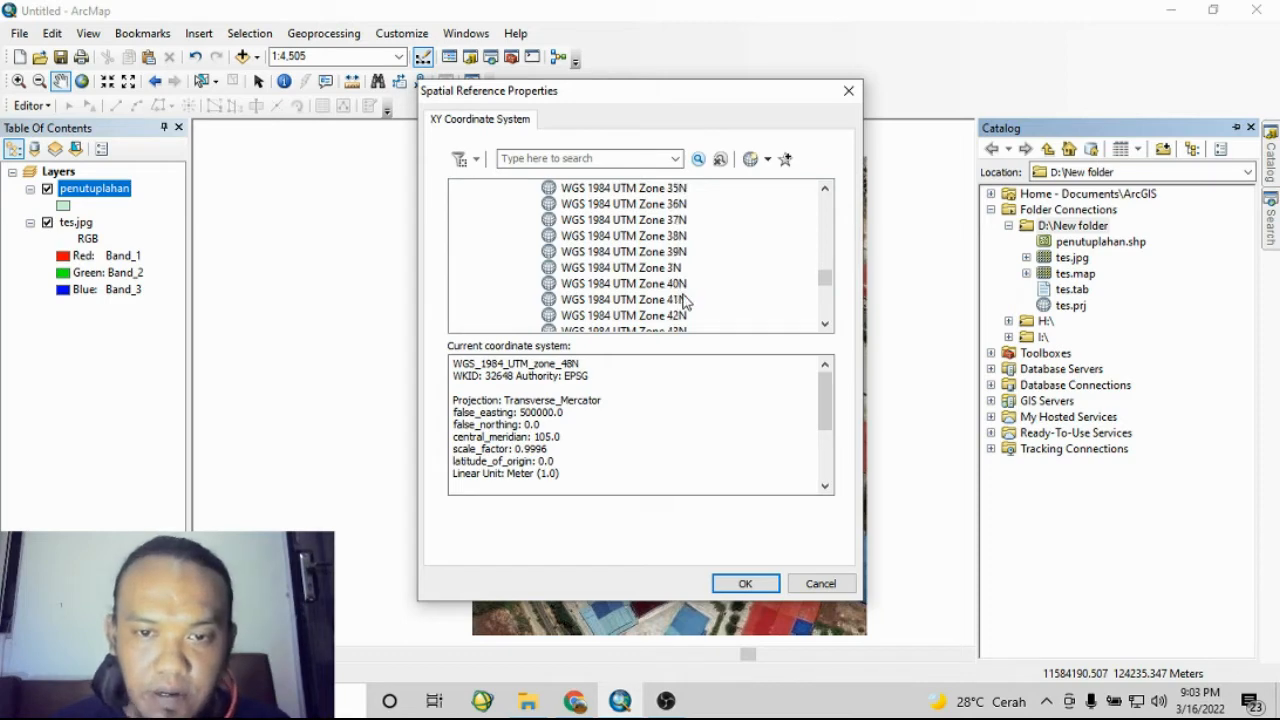
{"action": "scroll", "coordinate": [683, 298], "scroll_direction": "down", "scroll_amount": 3}
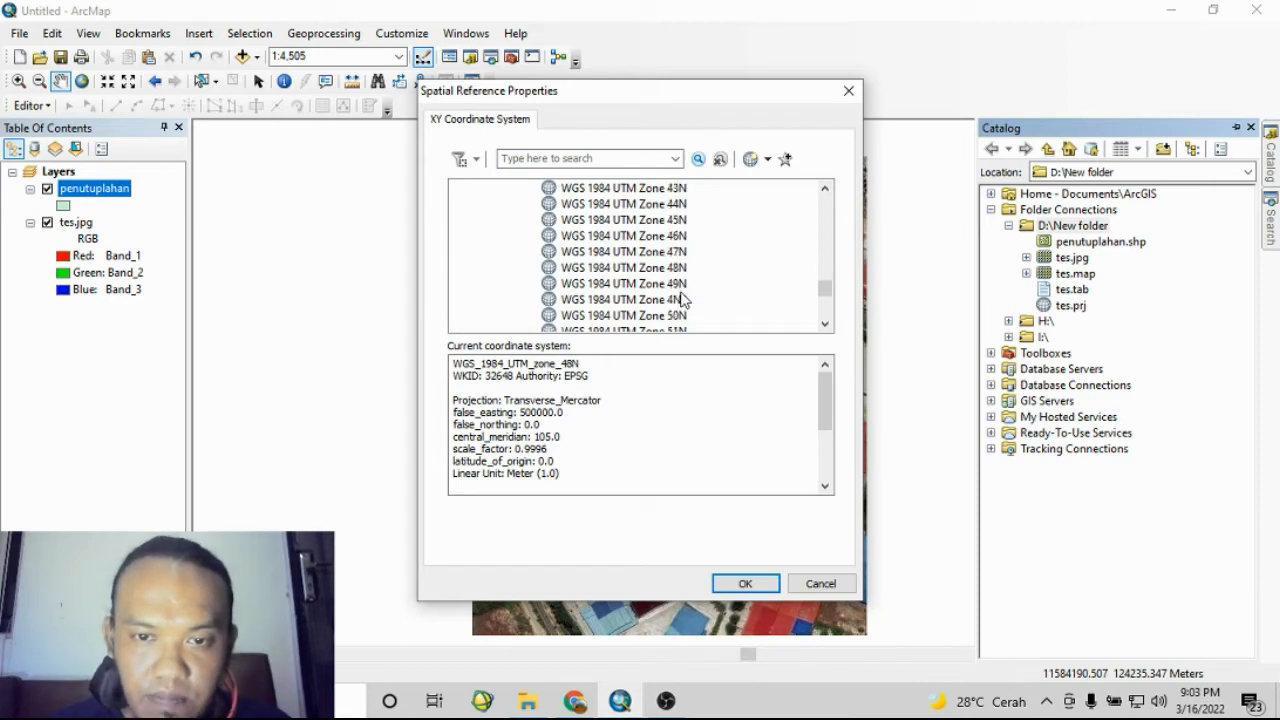
{"action": "left_click", "coordinate": [677, 268]}
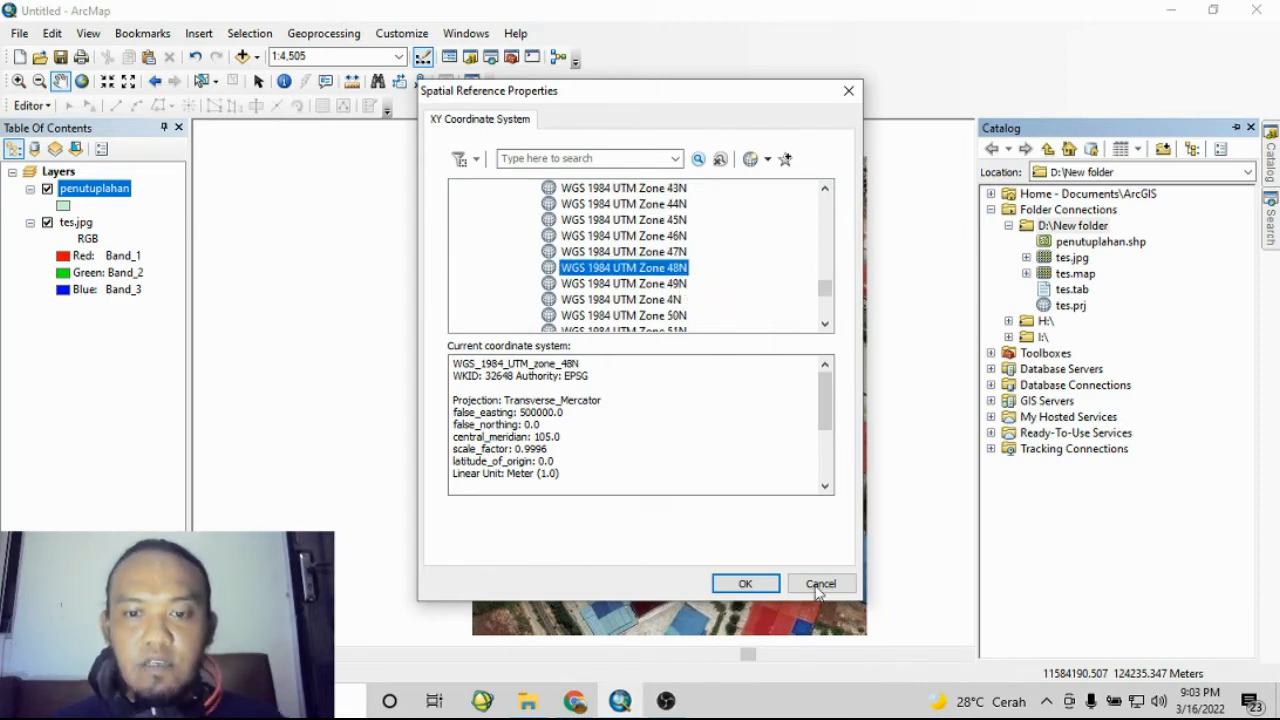
{"action": "left_click", "coordinate": [752, 584]}
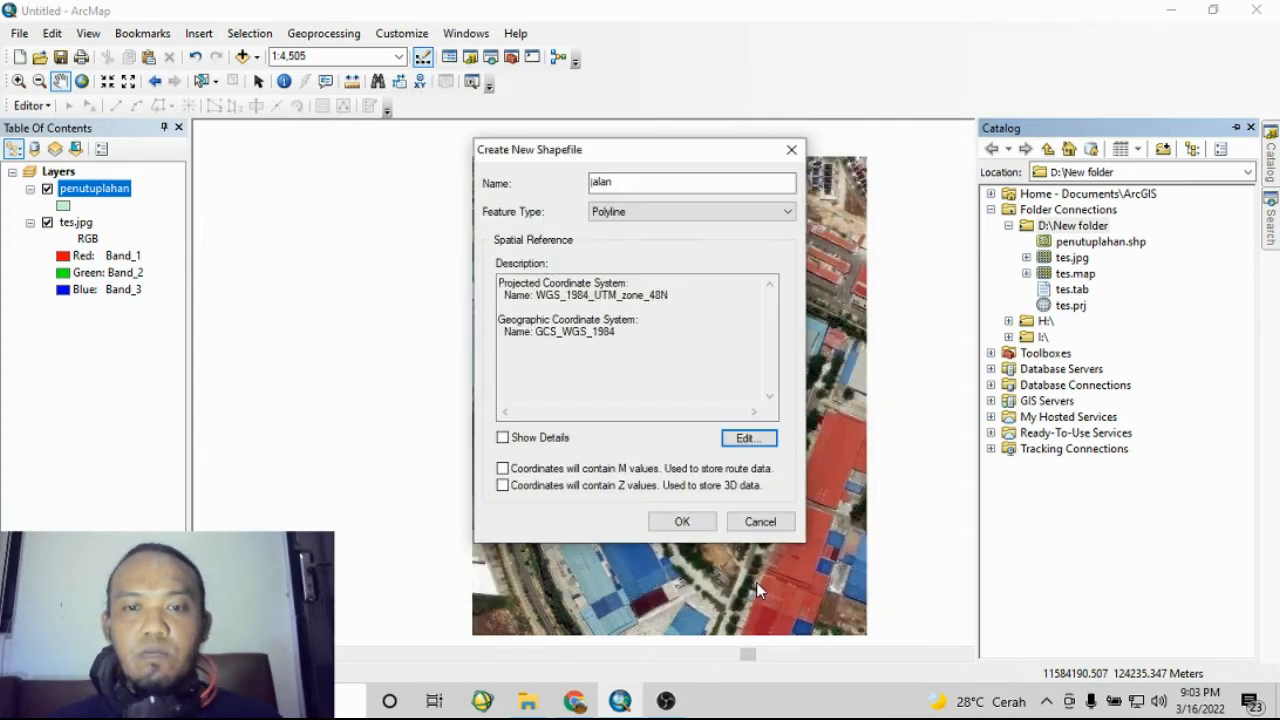
{"action": "left_click", "coordinate": [681, 521]}
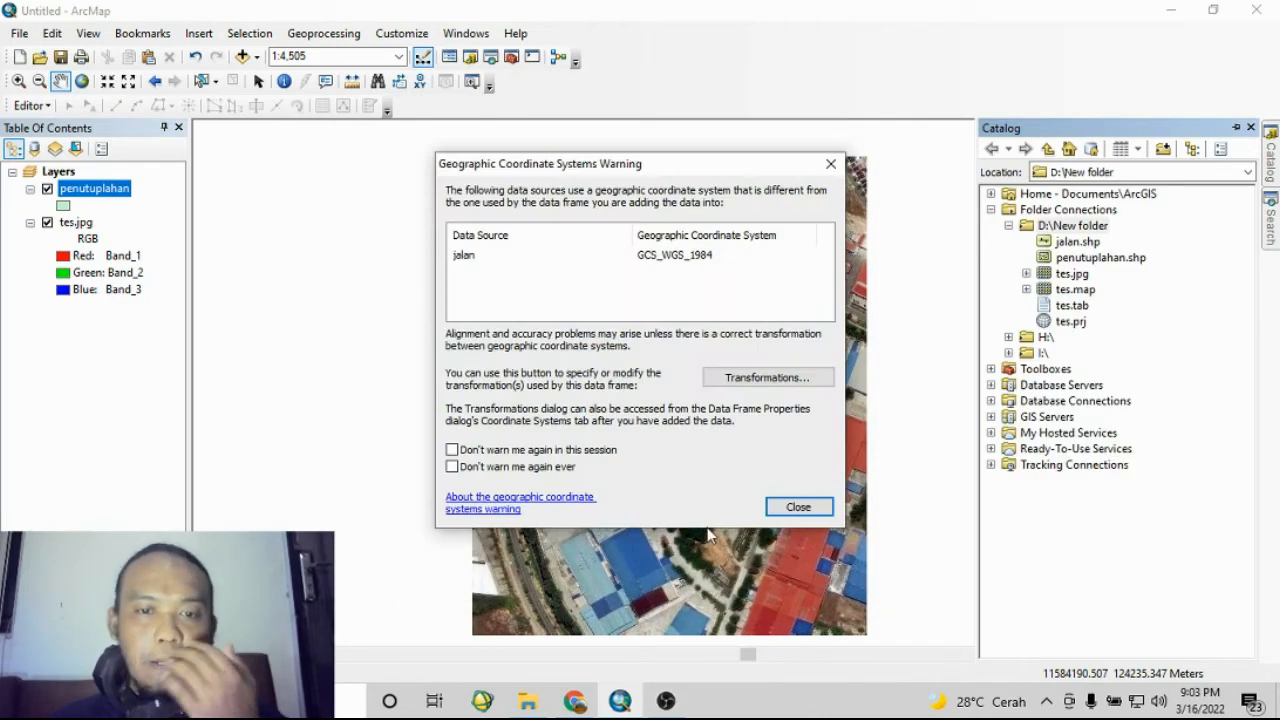
{"action": "left_click", "coordinate": [798, 508]}
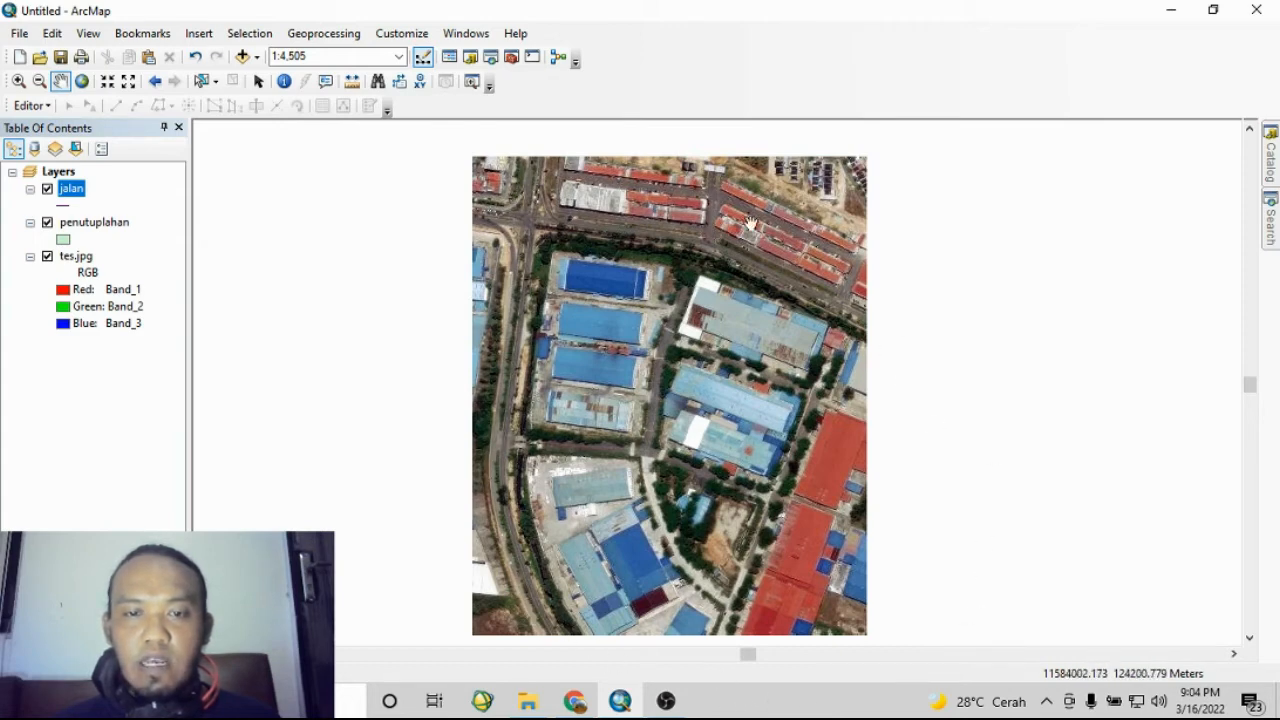
- Start an editing session with the penutuplahan layer selected, continuing past the spatial reference warnings
{"action": "left_click", "coordinate": [98, 224]}
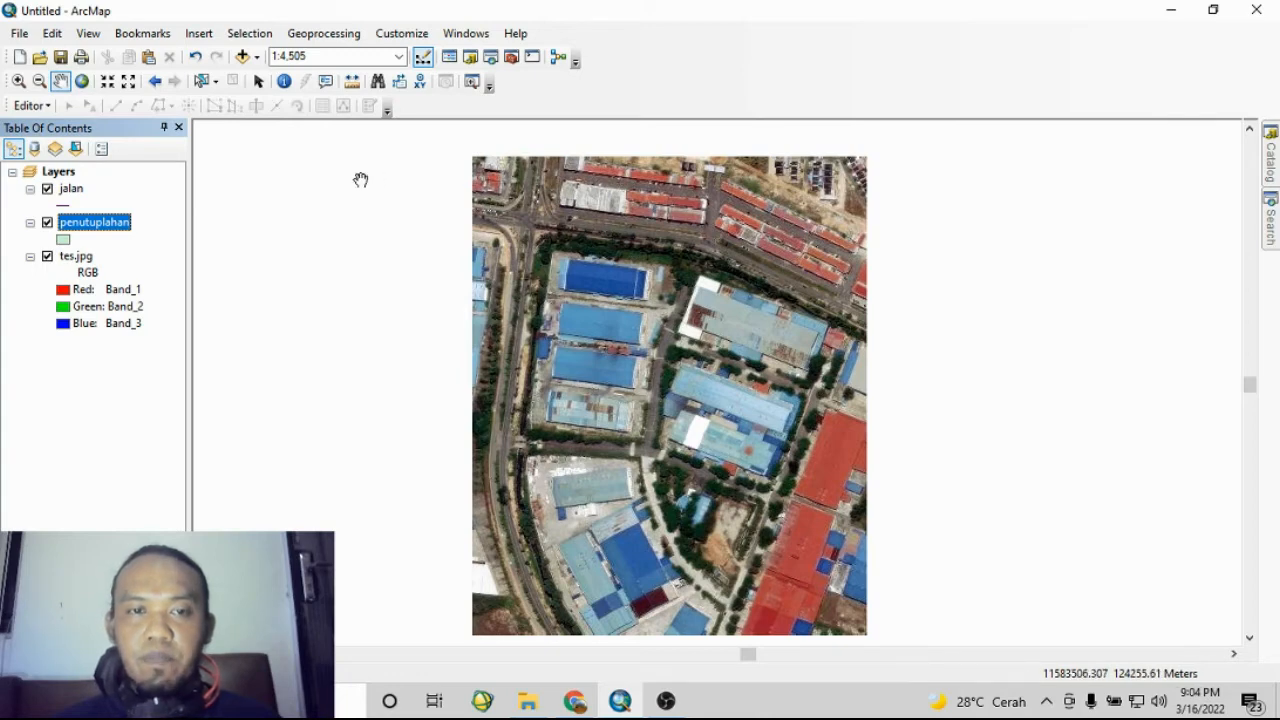
{"action": "left_click", "coordinate": [35, 108]}
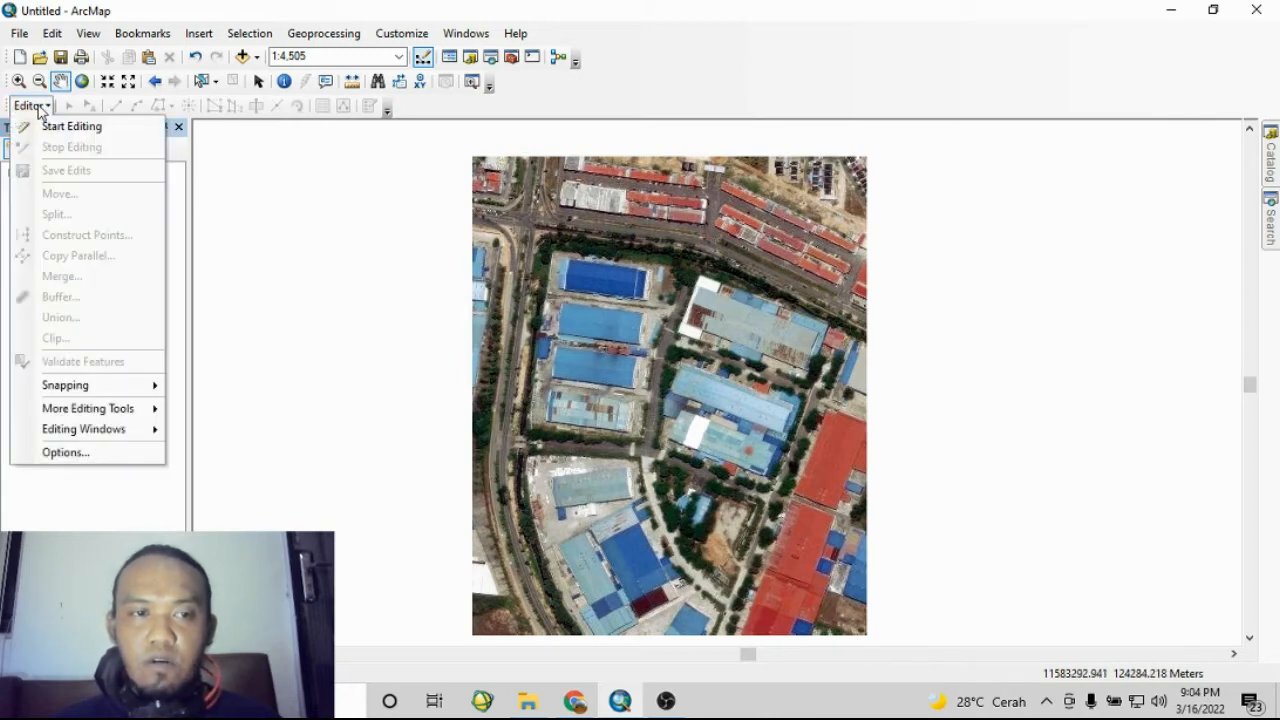
{"action": "left_click", "coordinate": [73, 133]}
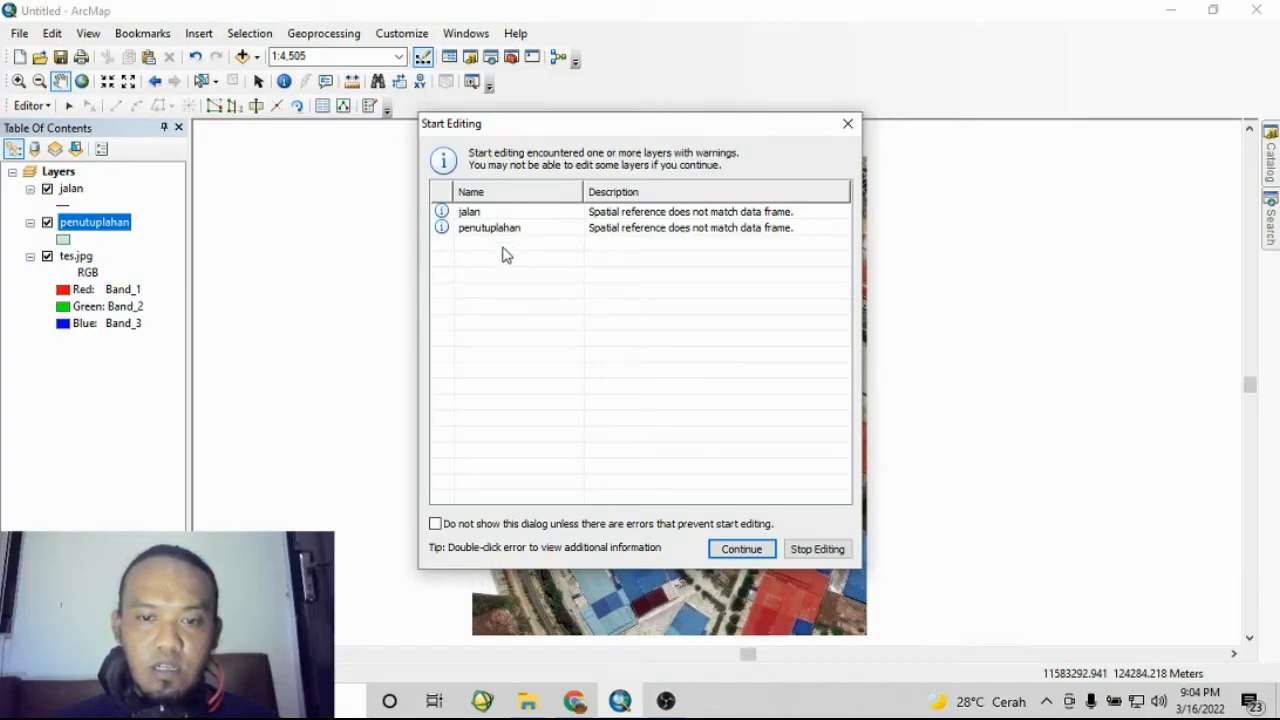
{"action": "left_click", "coordinate": [511, 229]}
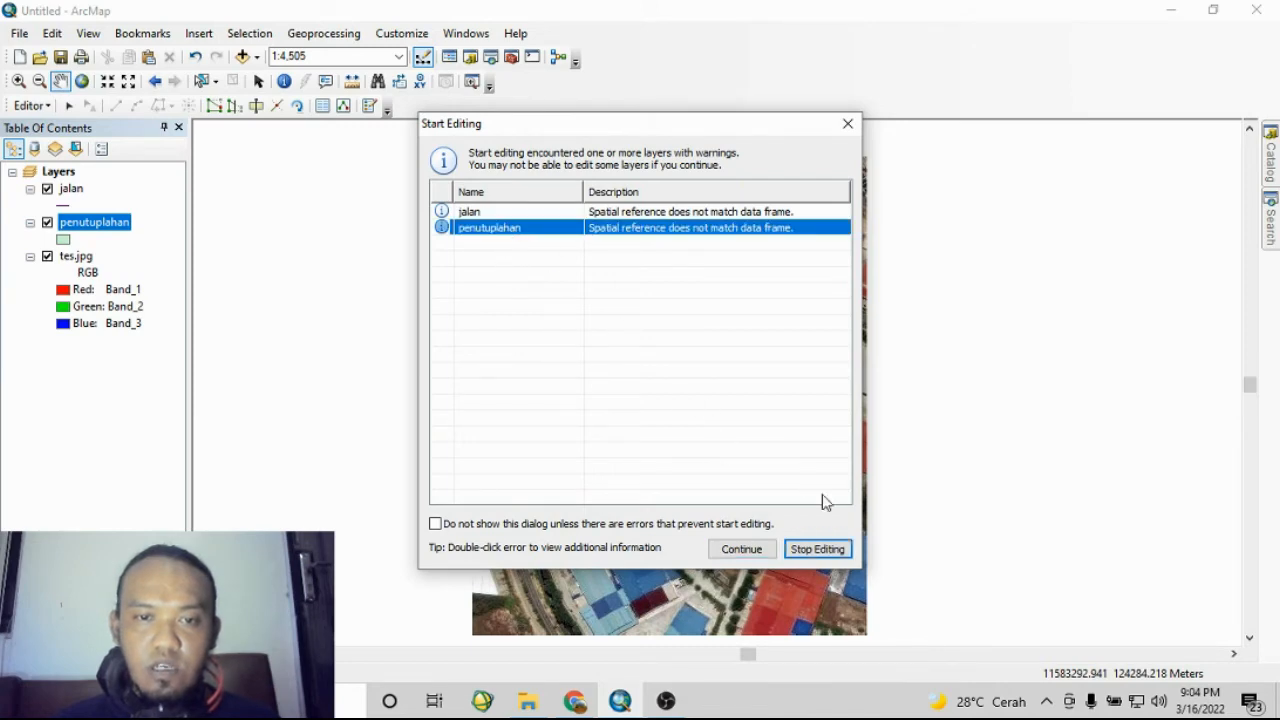
{"action": "left_click", "coordinate": [741, 549]}
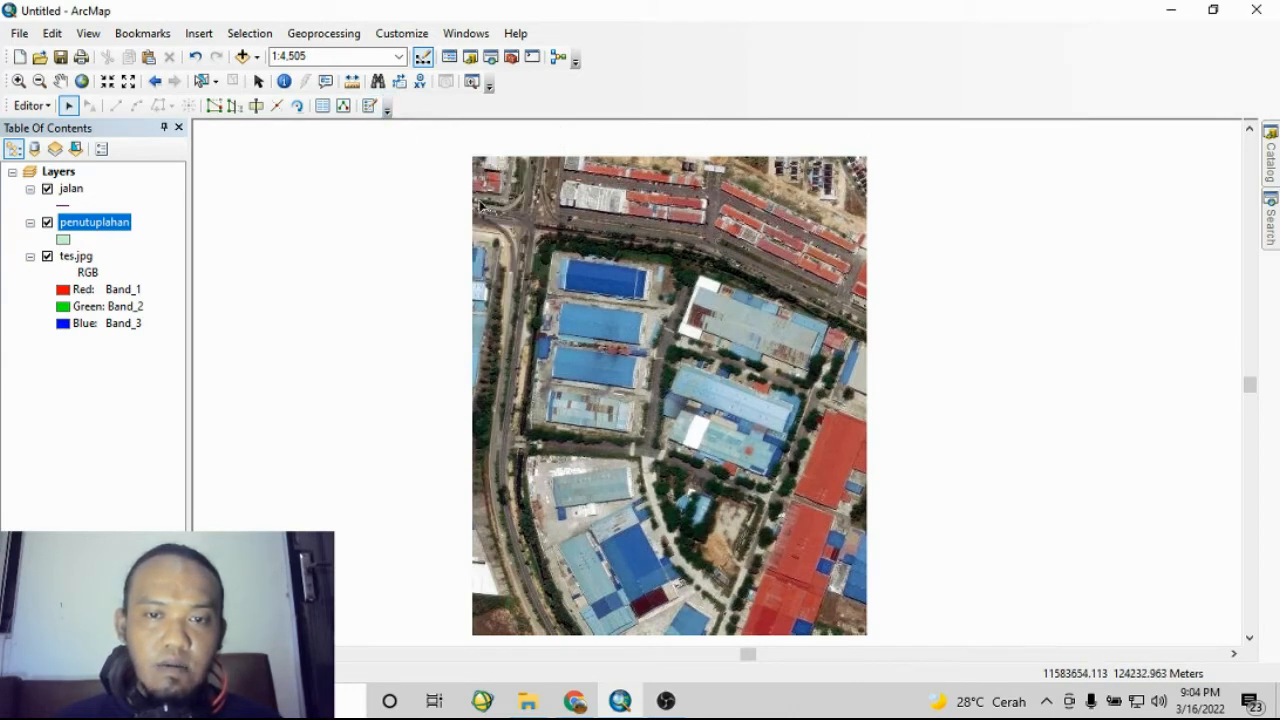
- Pick the penutuplahan template in Create Features and digitize a polygon over the block between the roads to the image's lower right corner
{"action": "left_click", "coordinate": [370, 110]}
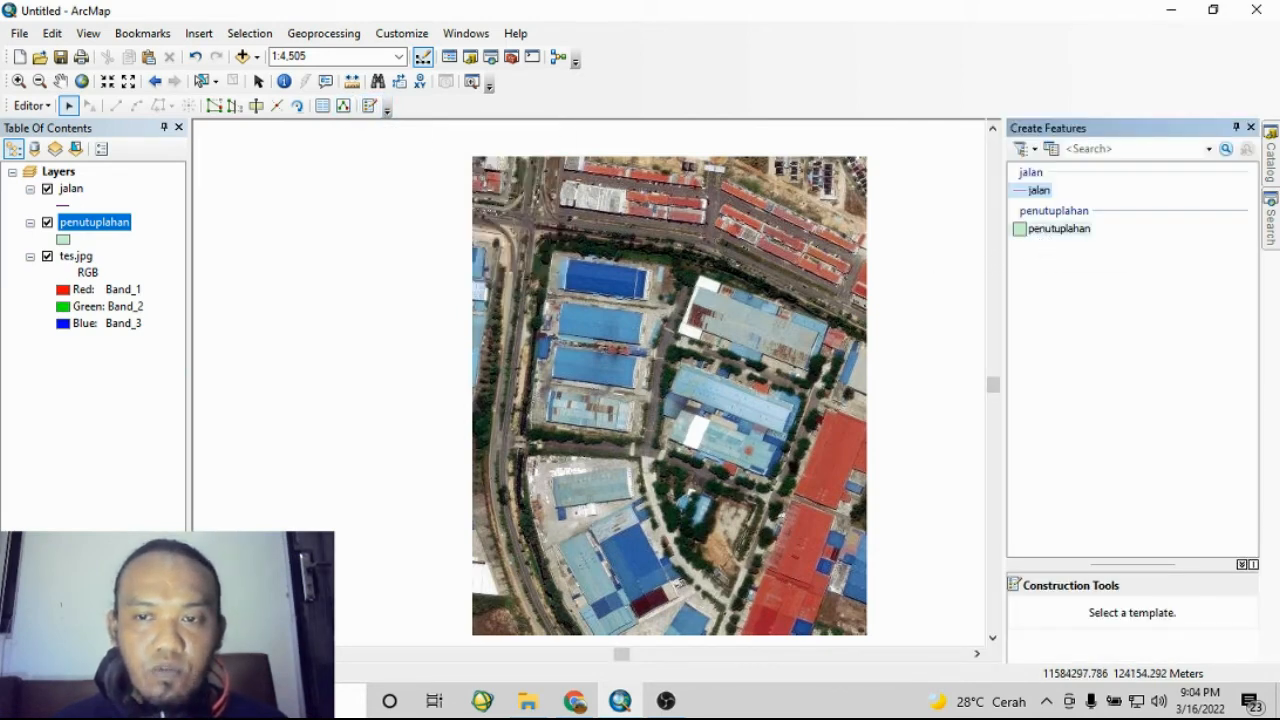
{"action": "left_click", "coordinate": [1052, 229]}
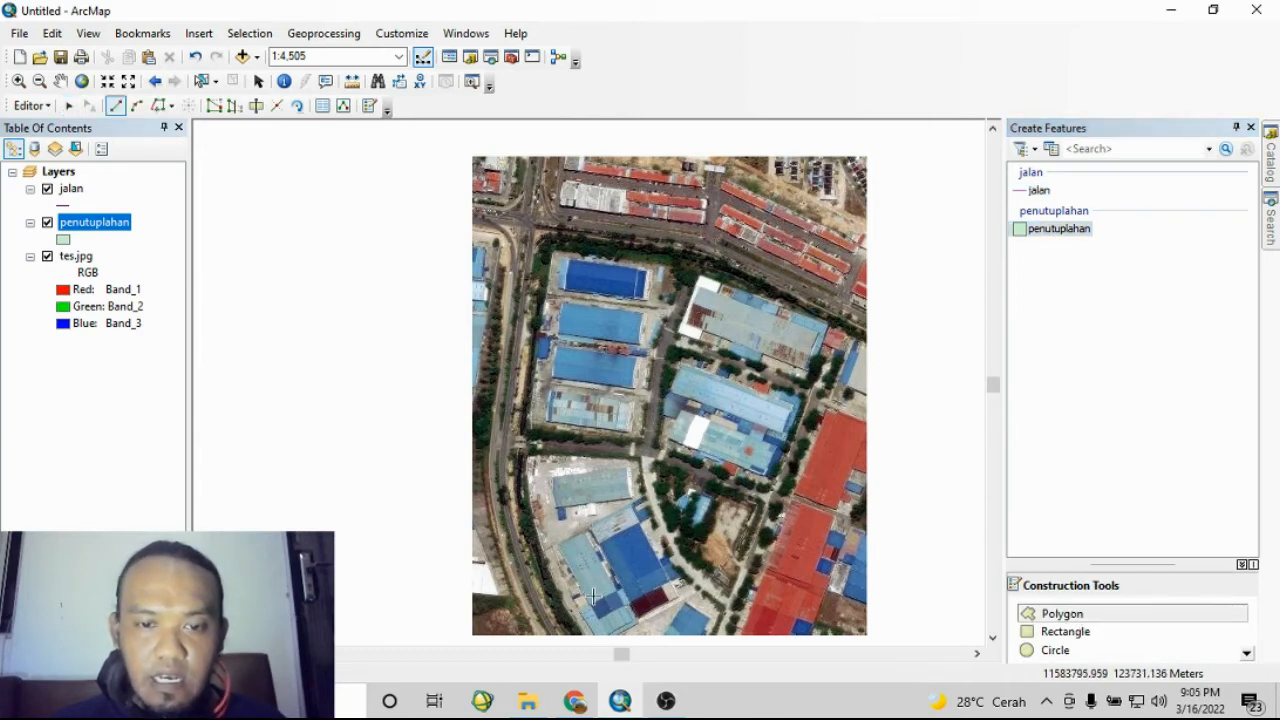
{"action": "left_click", "coordinate": [865, 331]}
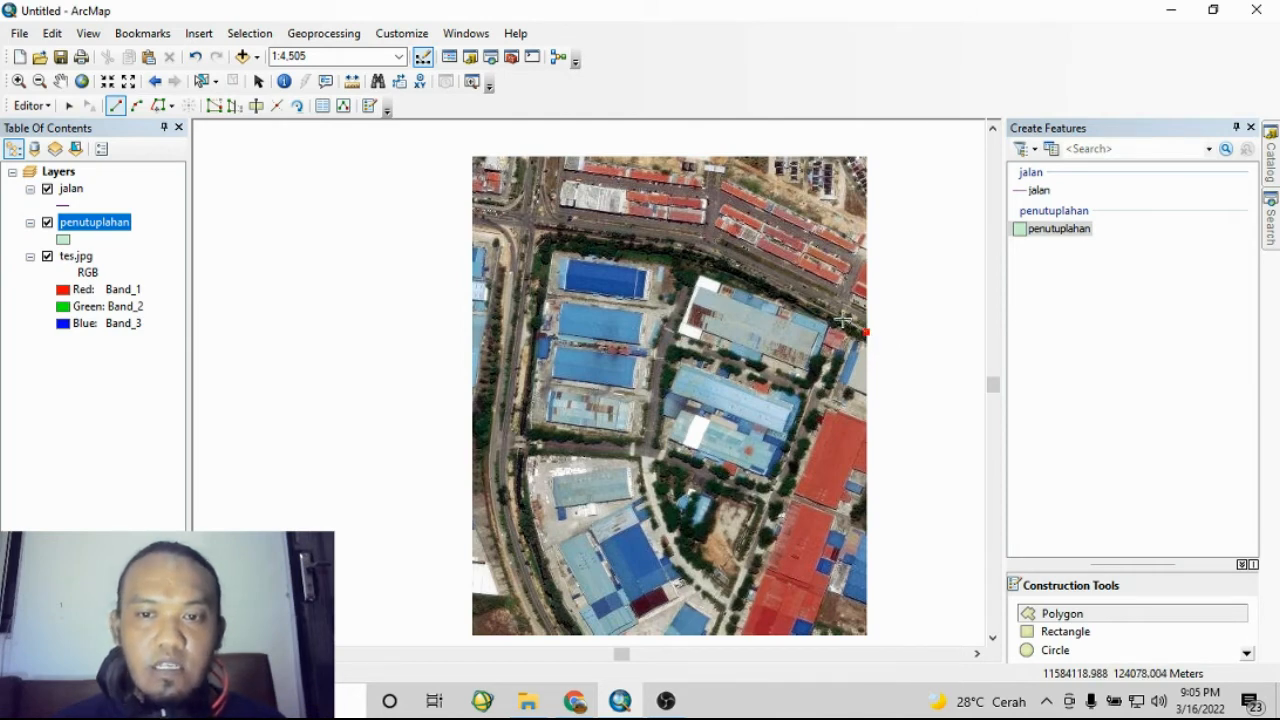
{"action": "left_click", "coordinate": [791, 297]}
{"action": "left_click", "coordinate": [745, 275]}
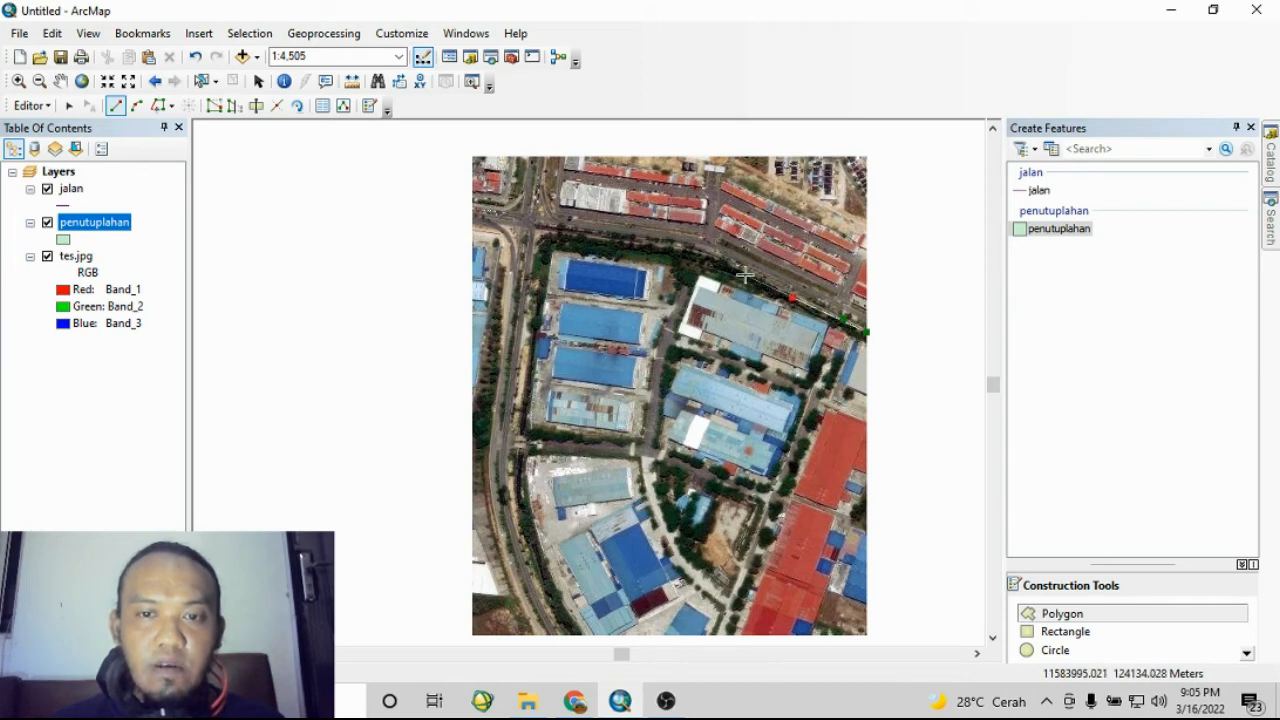
{"action": "left_click", "coordinate": [709, 258]}
{"action": "left_click", "coordinate": [676, 248]}
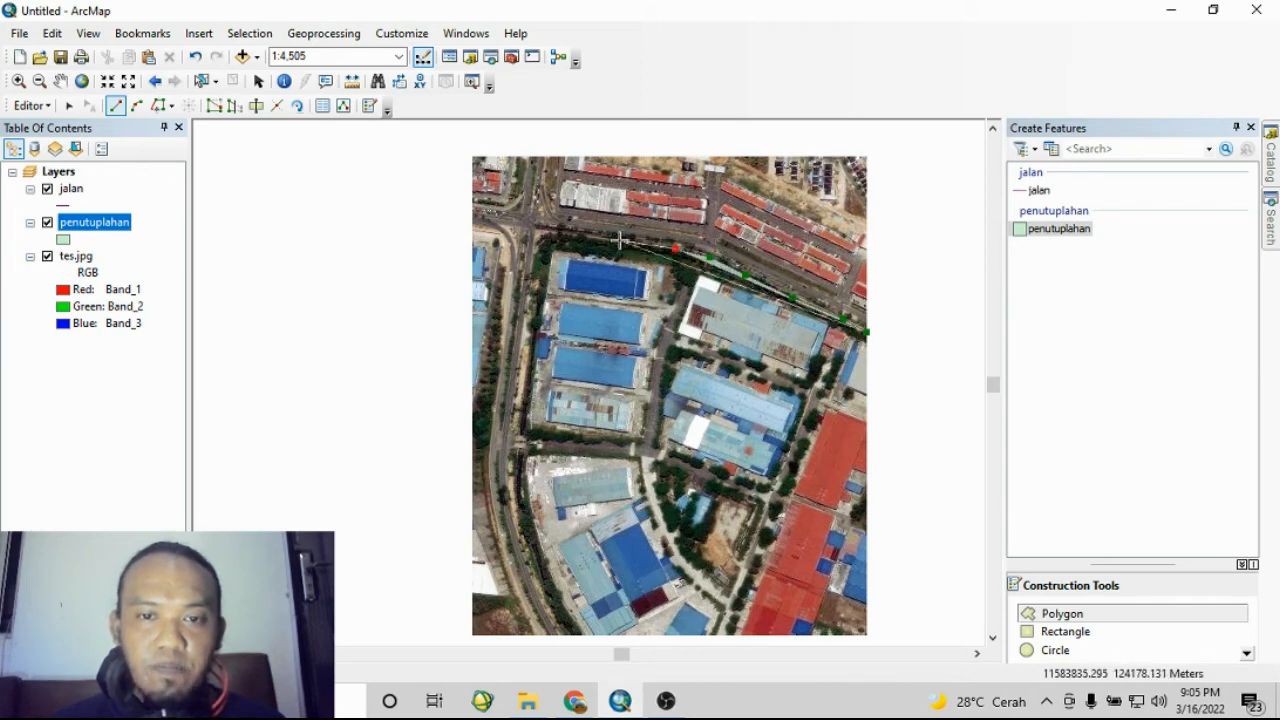
{"action": "left_click", "coordinate": [620, 240]}
{"action": "left_click", "coordinate": [560, 229]}
{"action": "left_click", "coordinate": [532, 226]}
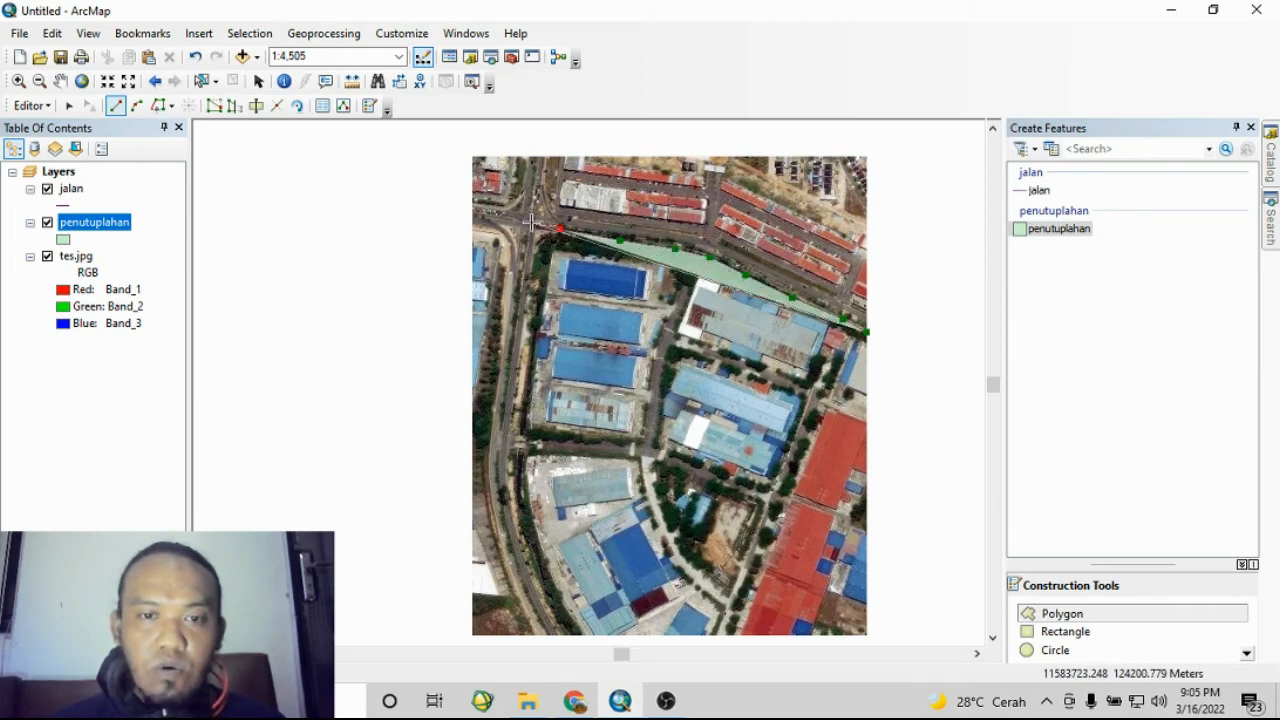
{"action": "left_click", "coordinate": [526, 298]}
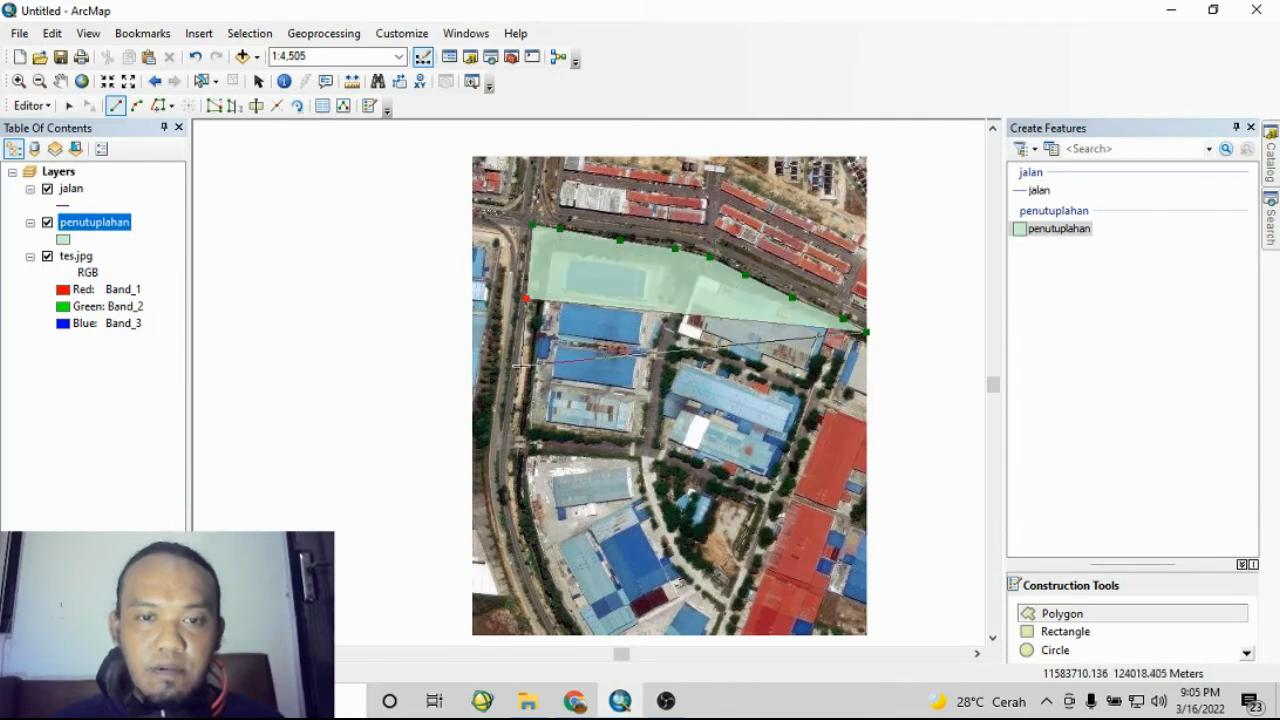
{"action": "left_click", "coordinate": [520, 368]}
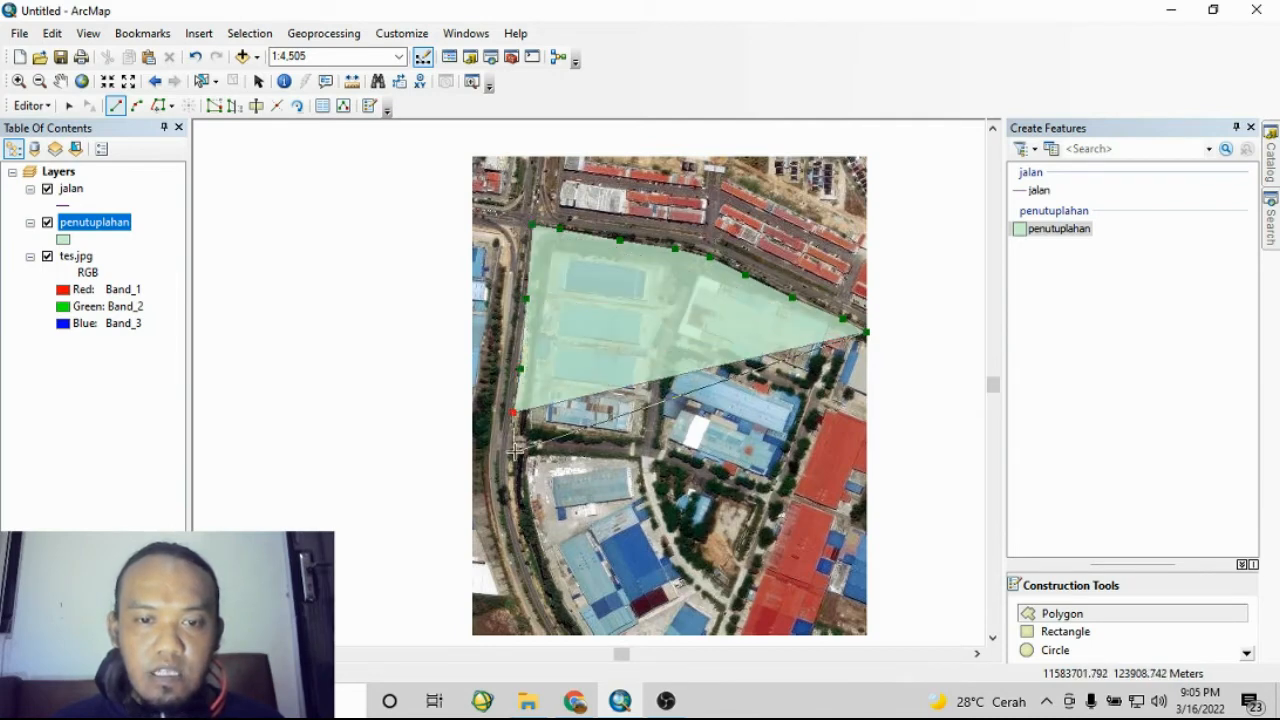
{"action": "left_click", "coordinate": [513, 412]}
{"action": "left_click", "coordinate": [513, 453]}
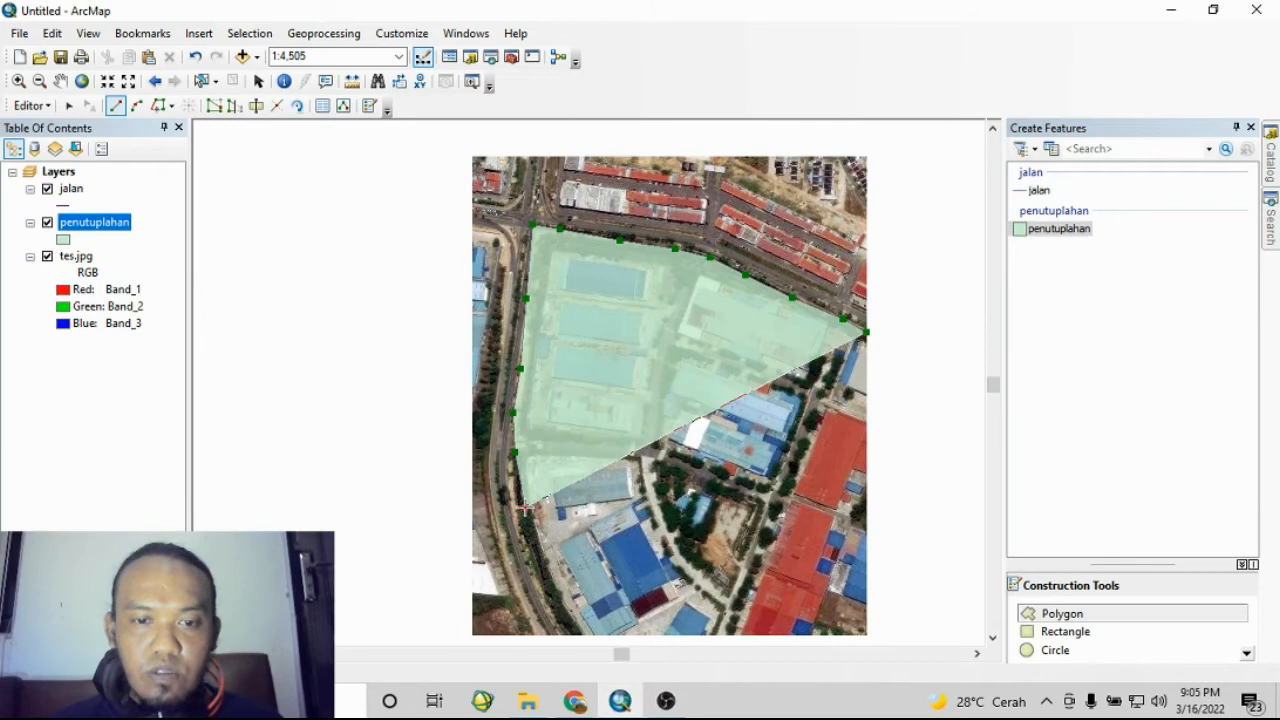
{"action": "left_click", "coordinate": [544, 566]}
{"action": "left_click", "coordinate": [575, 622]}
{"action": "left_click", "coordinate": [584, 637]}
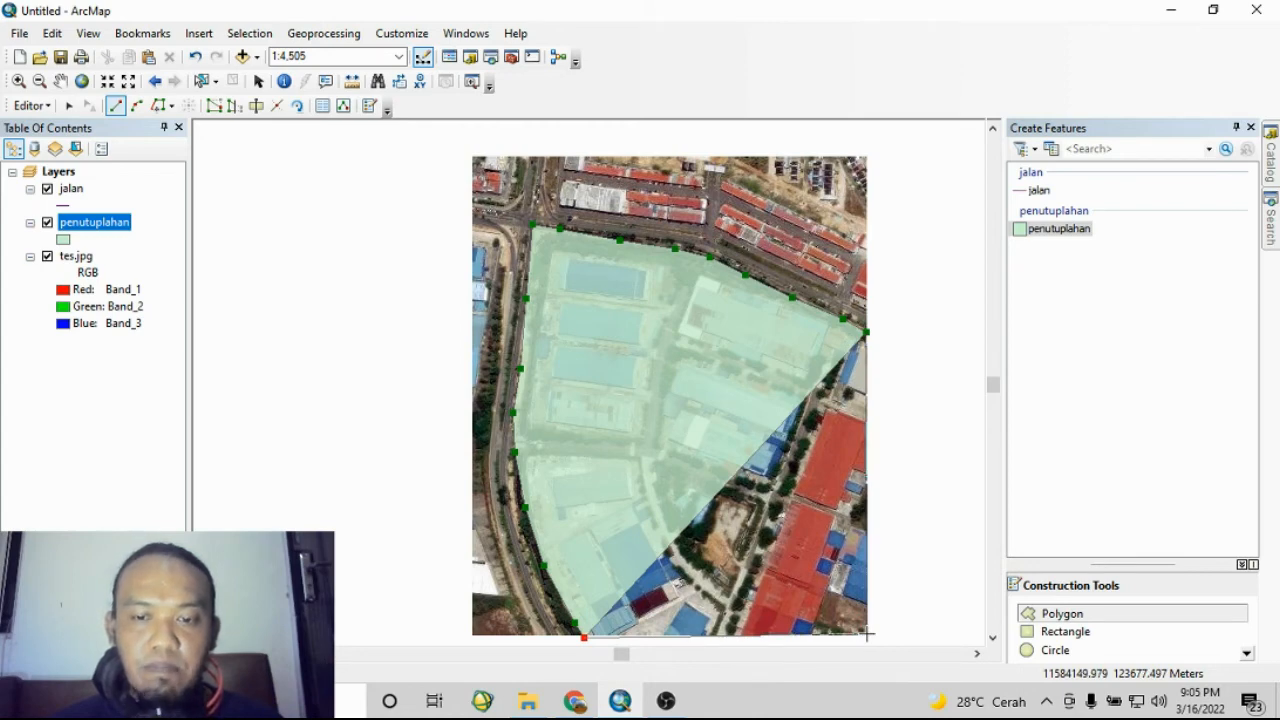
{"action": "double_click", "coordinate": [867, 634]}
{"action": "left_click", "coordinate": [867, 634]}
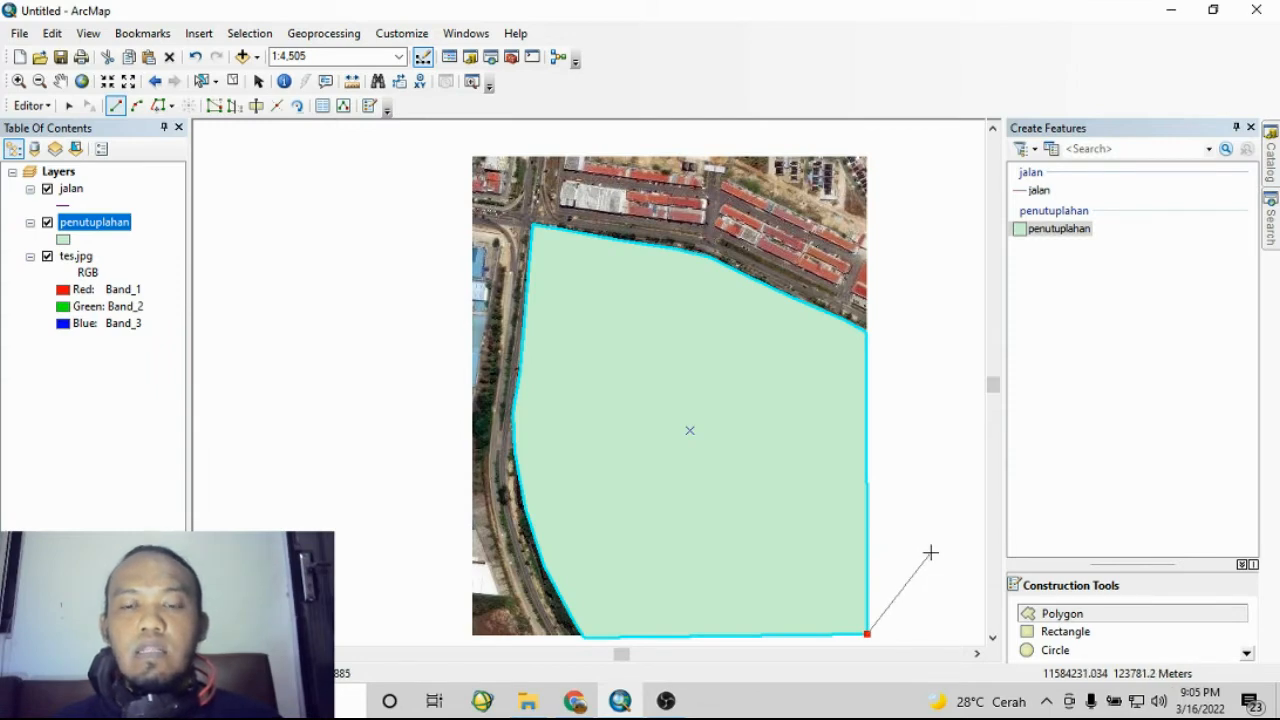
{"action": "left_click", "coordinate": [886, 608]}
{"action": "double_click", "coordinate": [888, 509]}
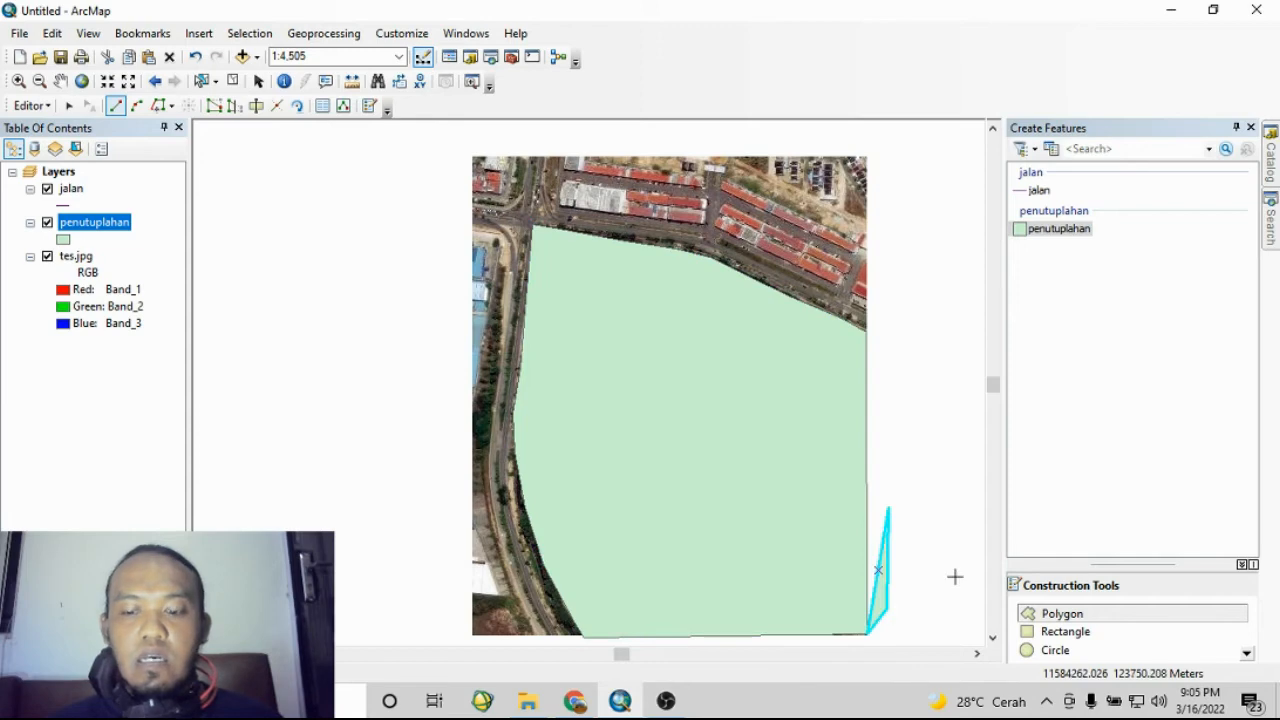
{"action": "key", "text": "Delete"}
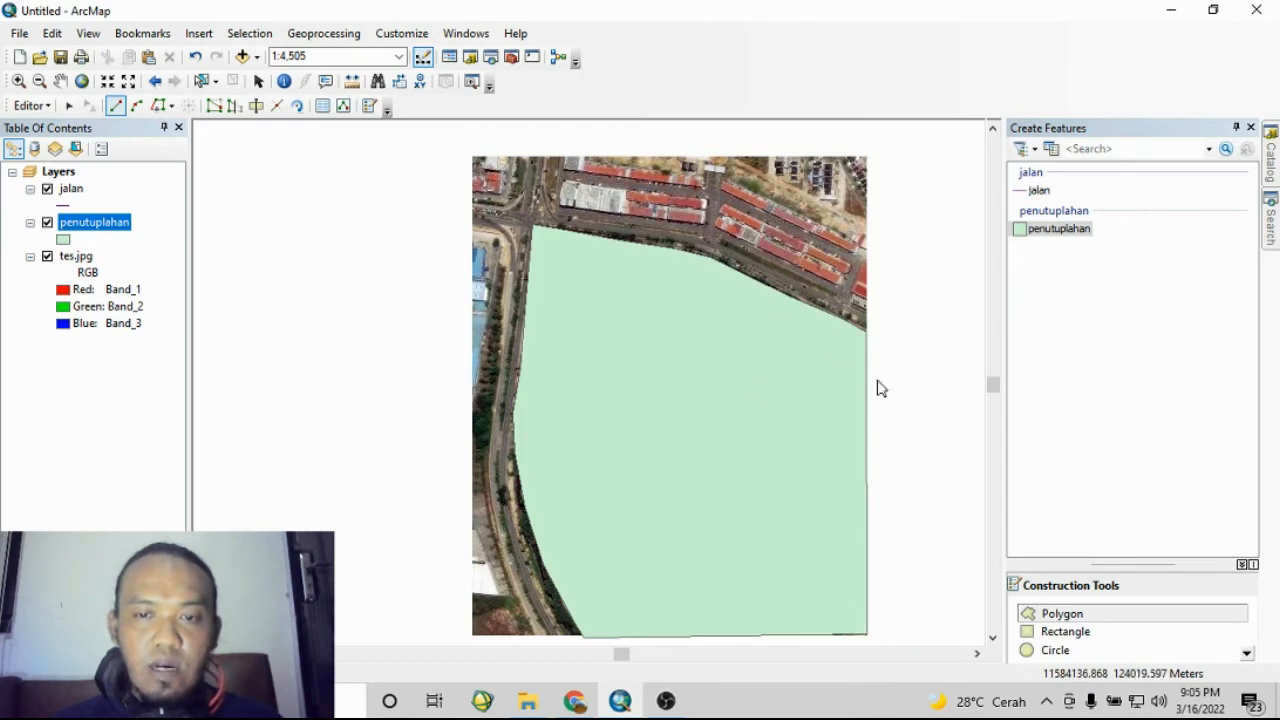
- Digitize a second small seven-vertex penutuplahan polygon in the blank area left of the image
{"action": "left_click", "coordinate": [396, 243]}
{"action": "left_click", "coordinate": [295, 284]}
{"action": "left_click", "coordinate": [281, 360]}
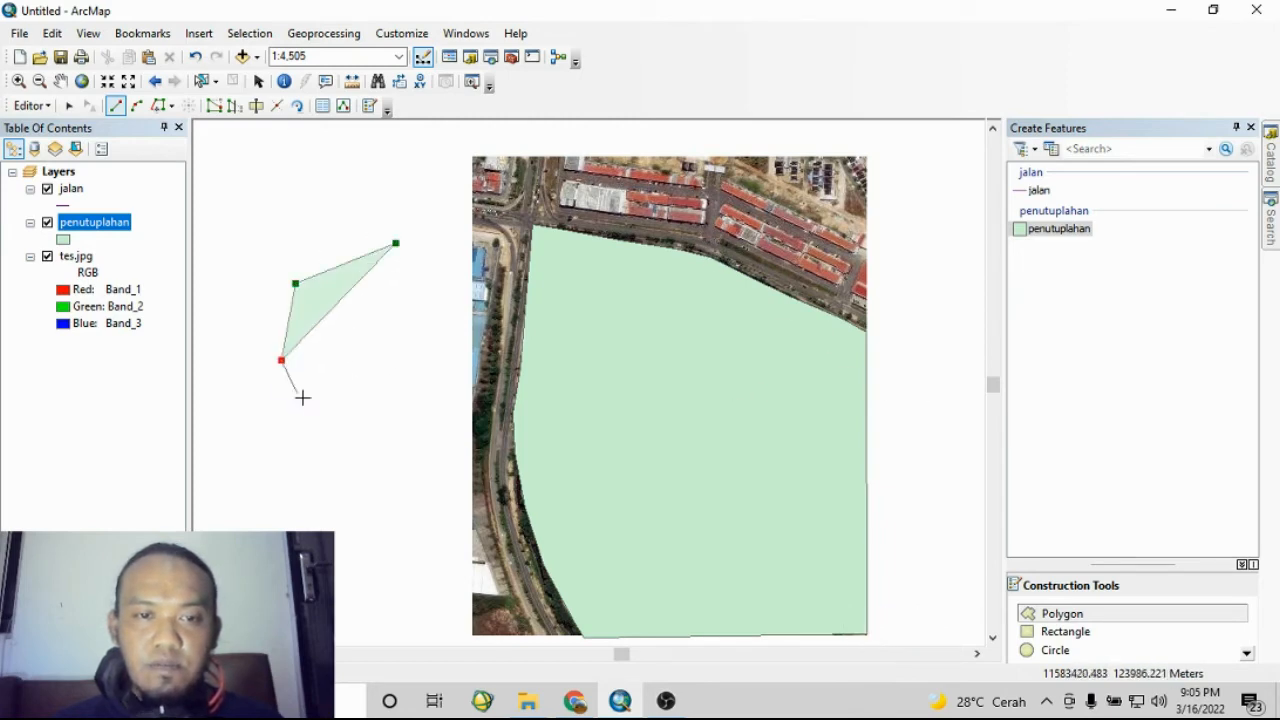
{"action": "left_click", "coordinate": [325, 420]}
{"action": "left_click", "coordinate": [369, 424]}
{"action": "left_click", "coordinate": [410, 385]}
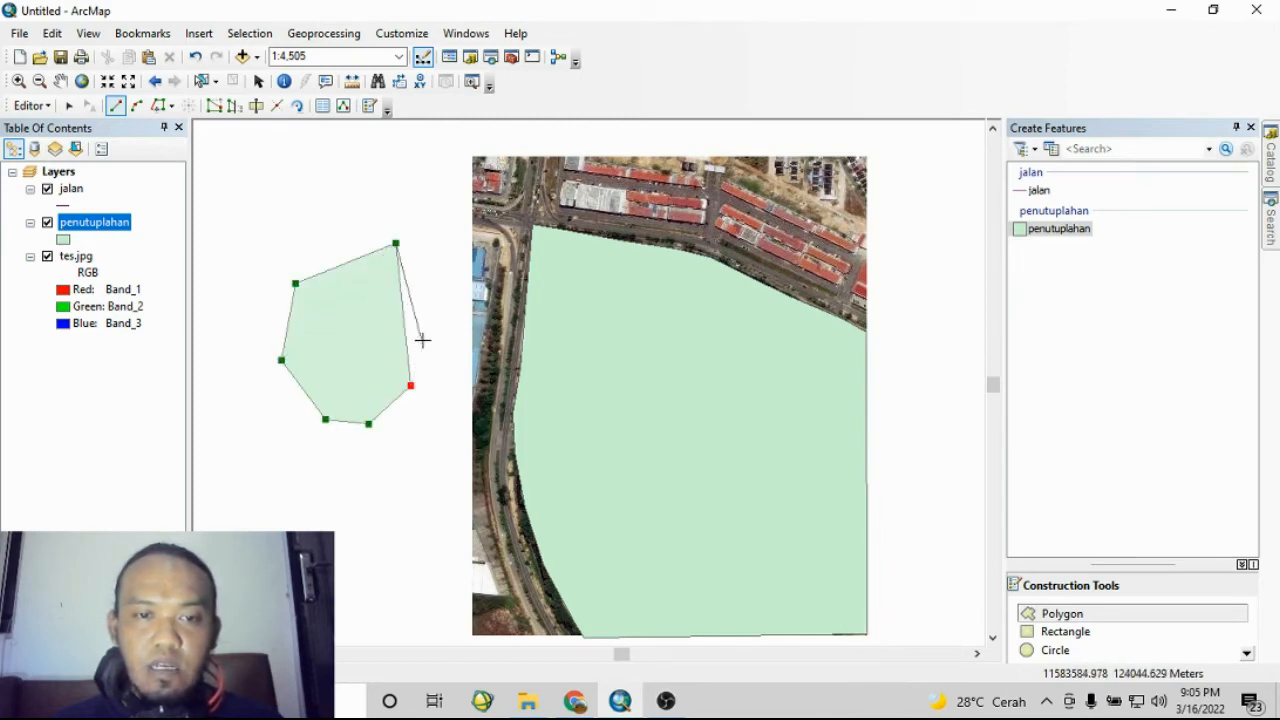
{"action": "double_click", "coordinate": [420, 268]}
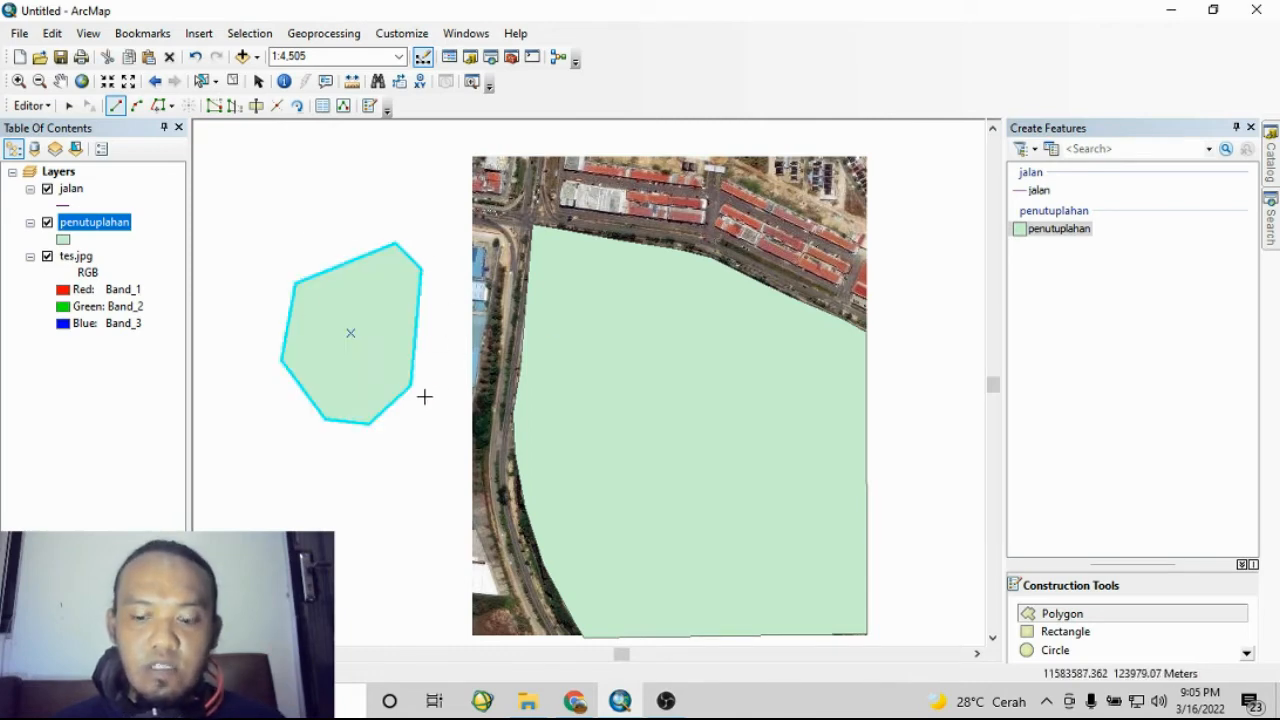
- Delete the small polygon left of the image and set the penutuplahan layer symbol to Hollow
{"action": "key", "text": "Delete"}
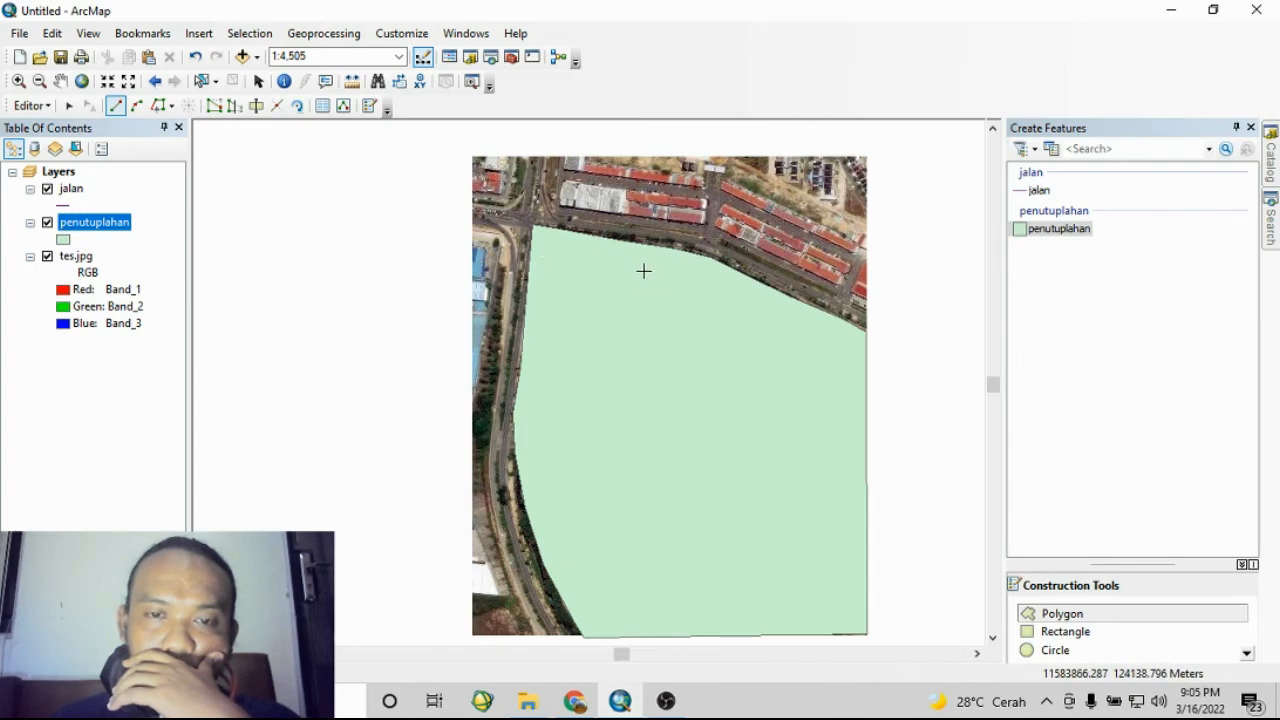
{"action": "left_click", "coordinate": [63, 243]}
{"action": "left_click", "coordinate": [478, 315]}
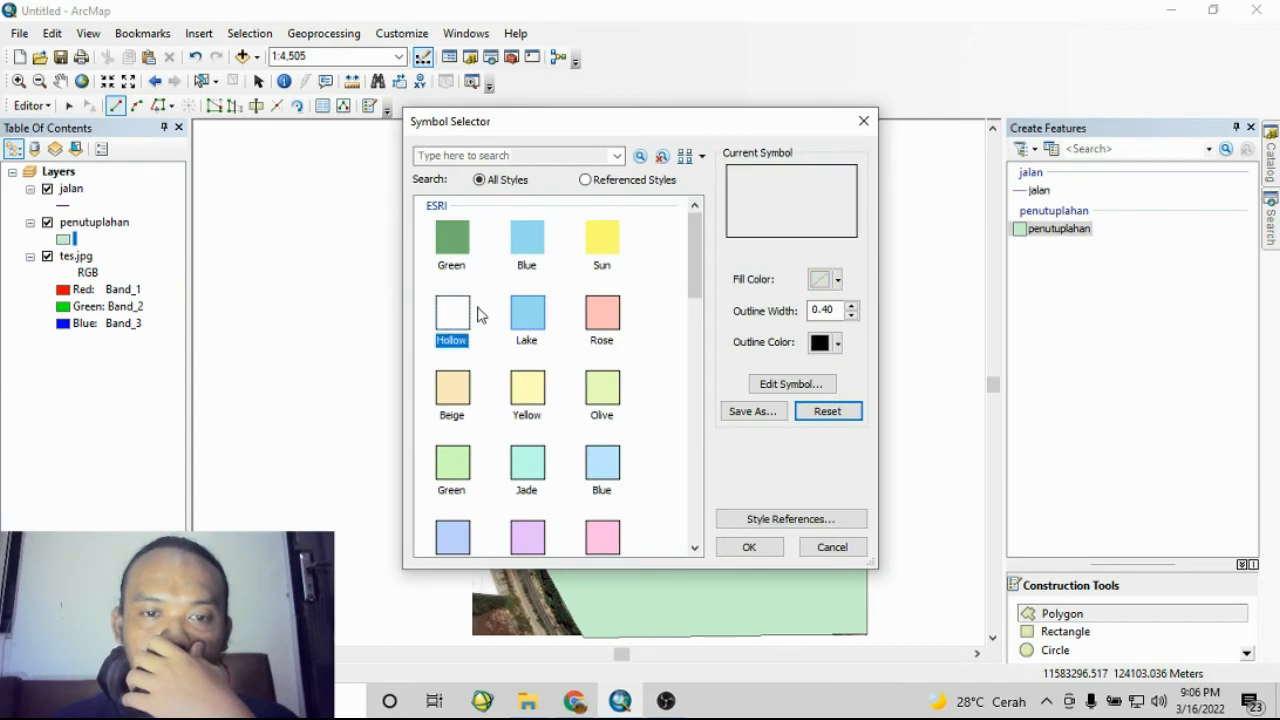
{"action": "left_click", "coordinate": [749, 547]}
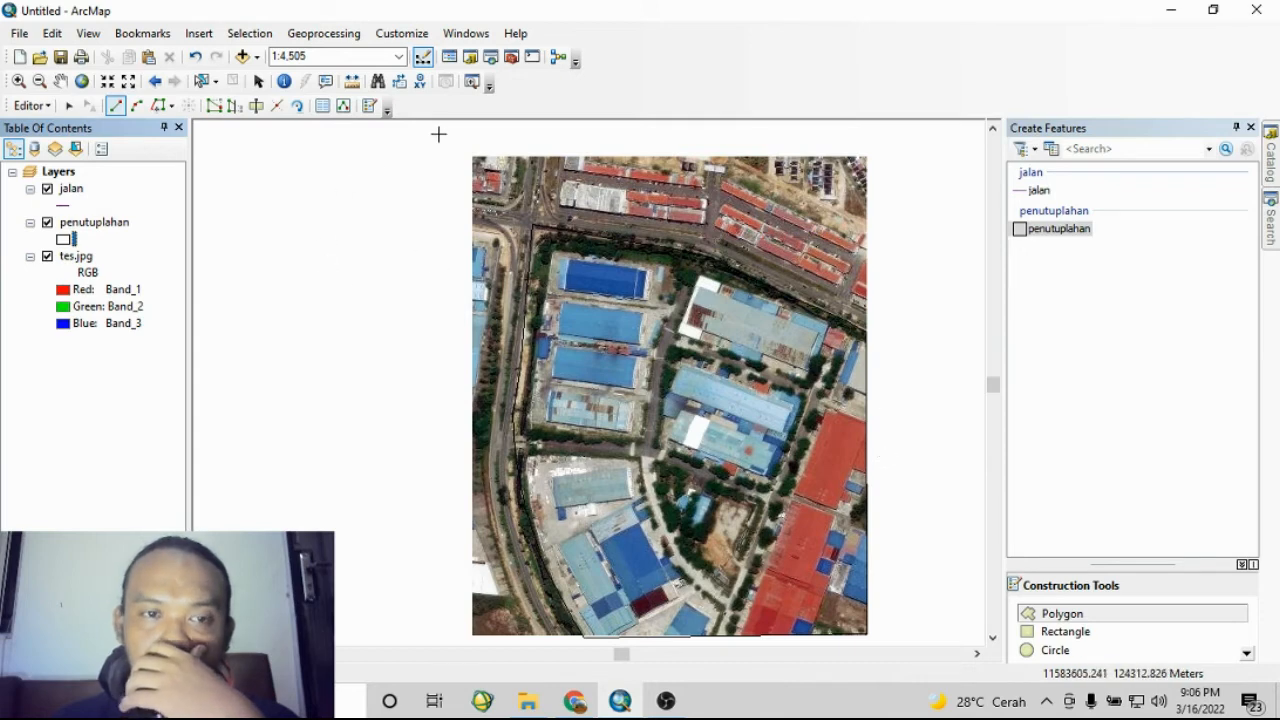
- Select the large polygon and cut off its lower-left block with the Cut Polygons tool, tracing along the roads
{"action": "left_click", "coordinate": [203, 82]}
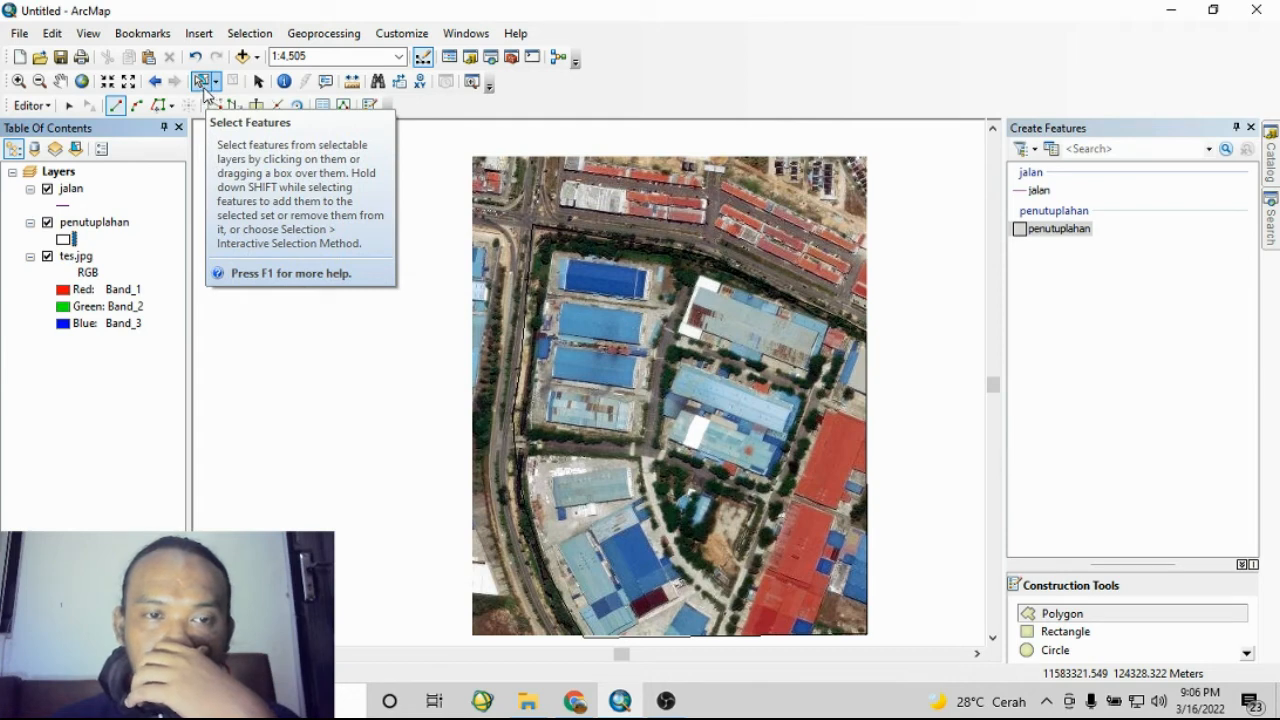
{"action": "left_click", "coordinate": [627, 343]}
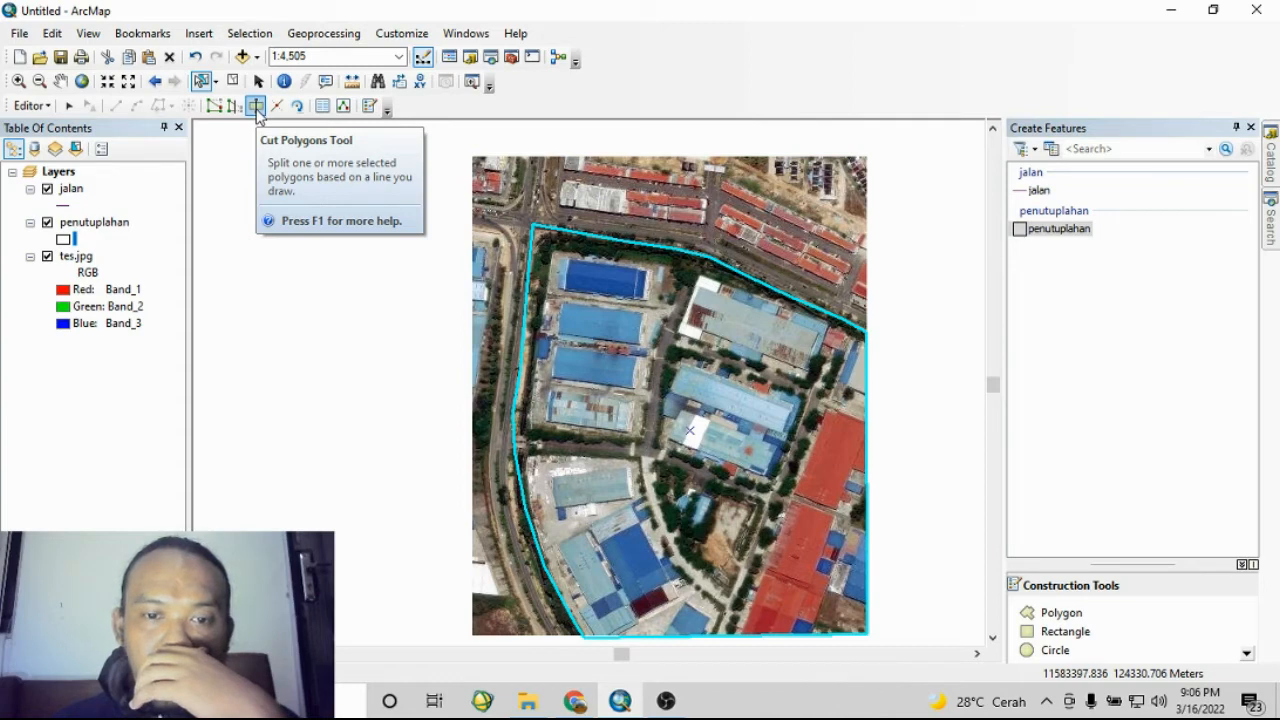
{"action": "left_click", "coordinate": [256, 106]}
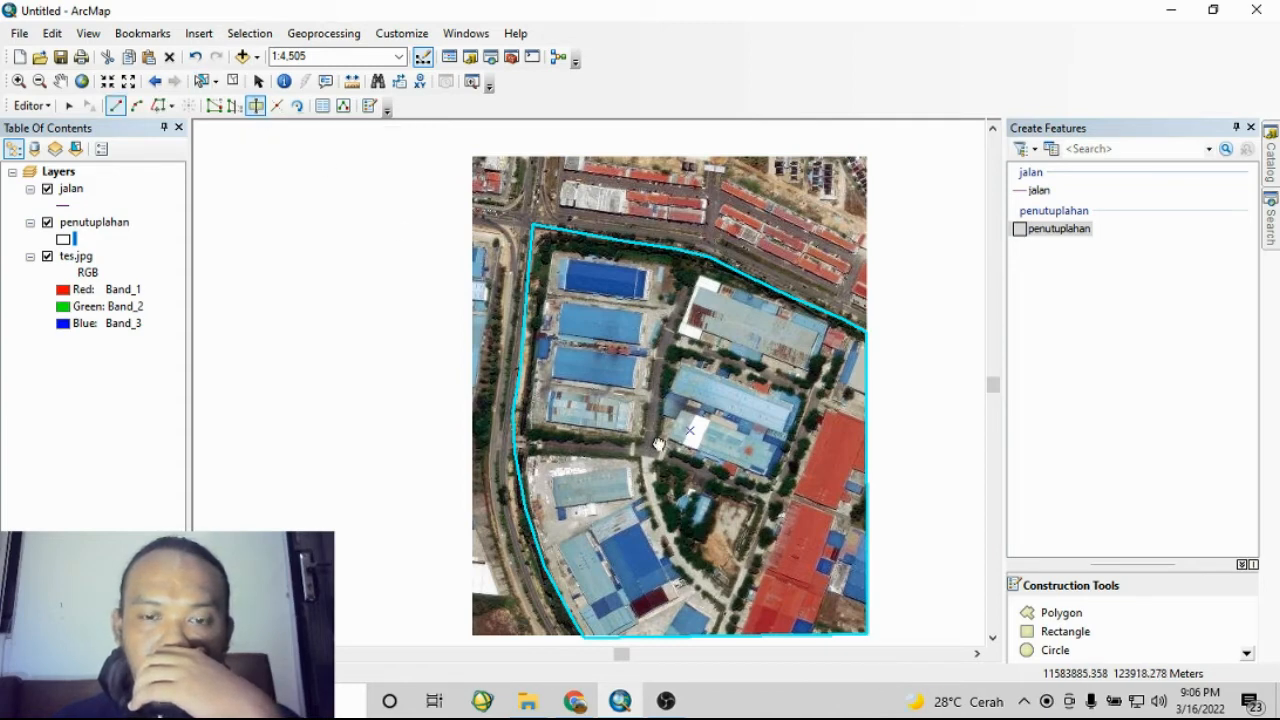
{"action": "left_click_drag", "start_coordinate": [658, 444], "coordinate": [662, 379]}
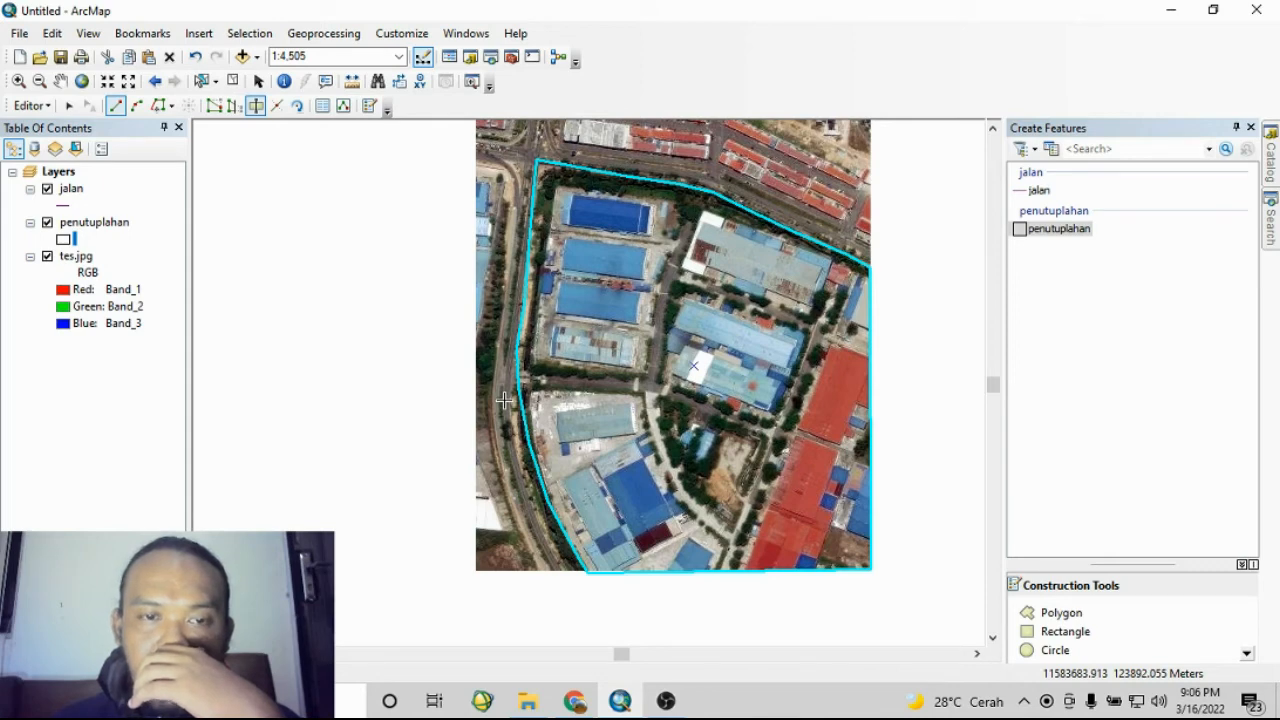
{"action": "left_click", "coordinate": [256, 107]}
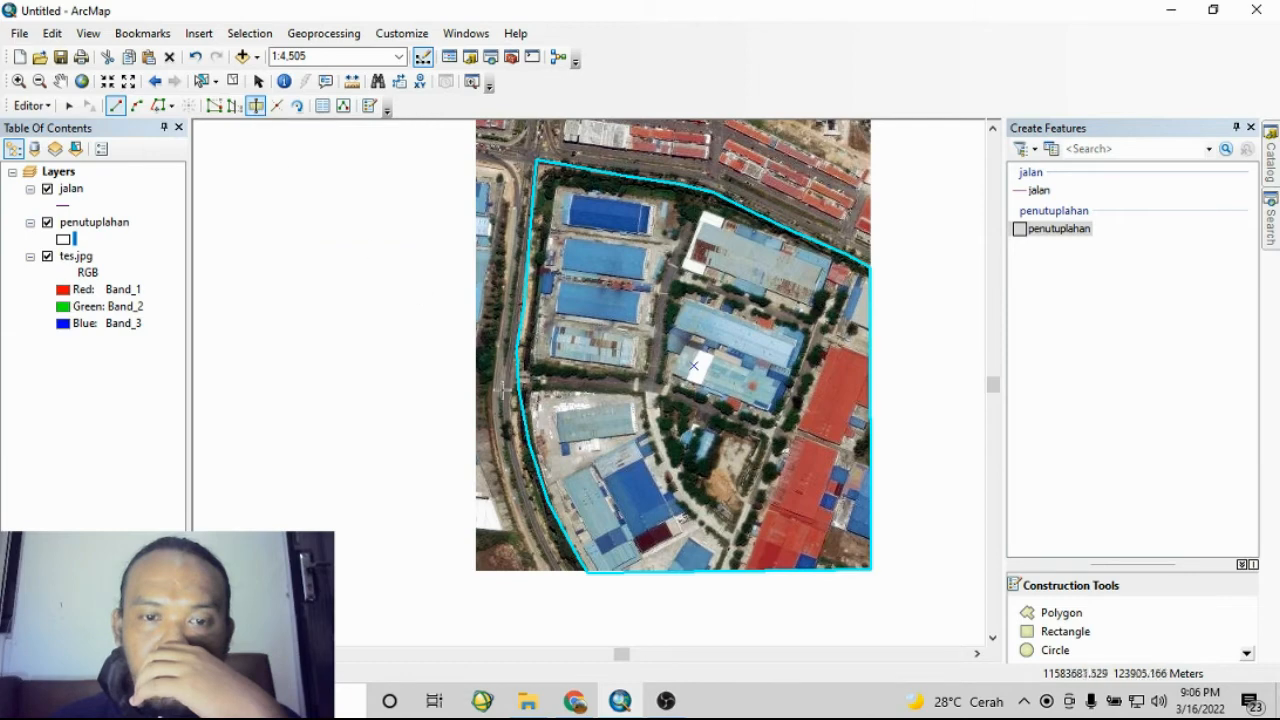
{"action": "left_click", "coordinate": [500, 398]}
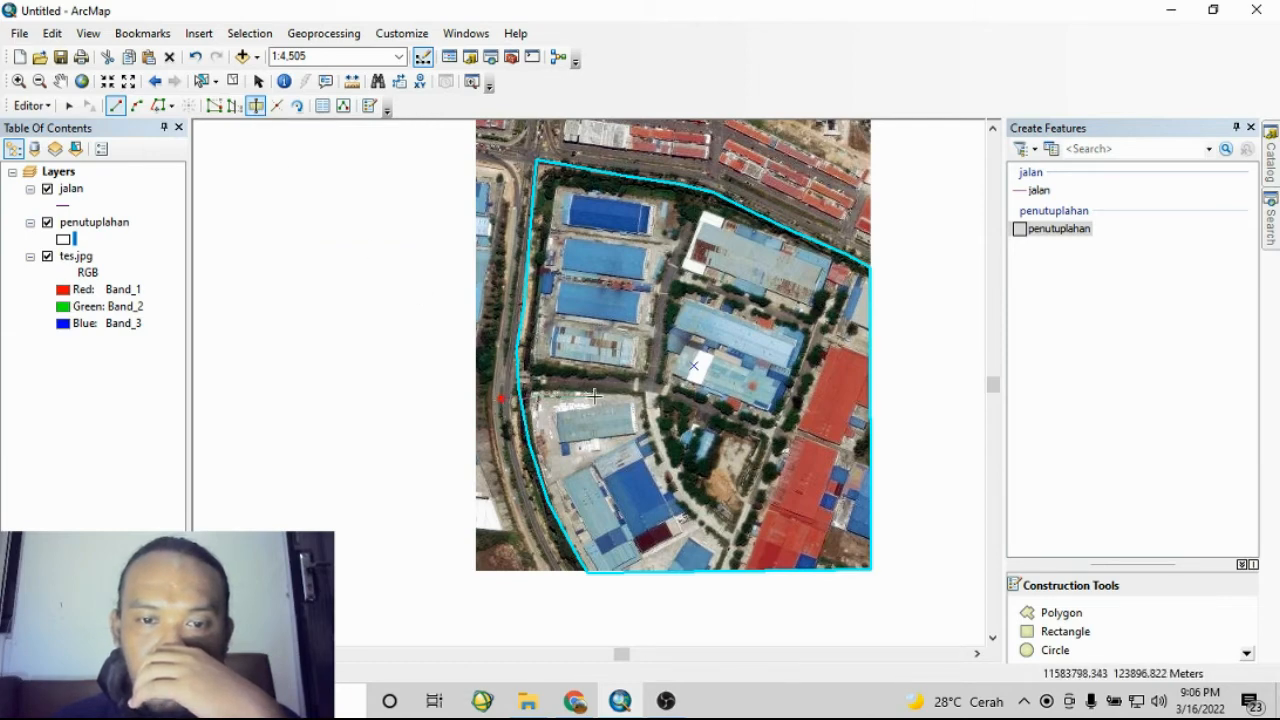
{"action": "left_click", "coordinate": [536, 391]}
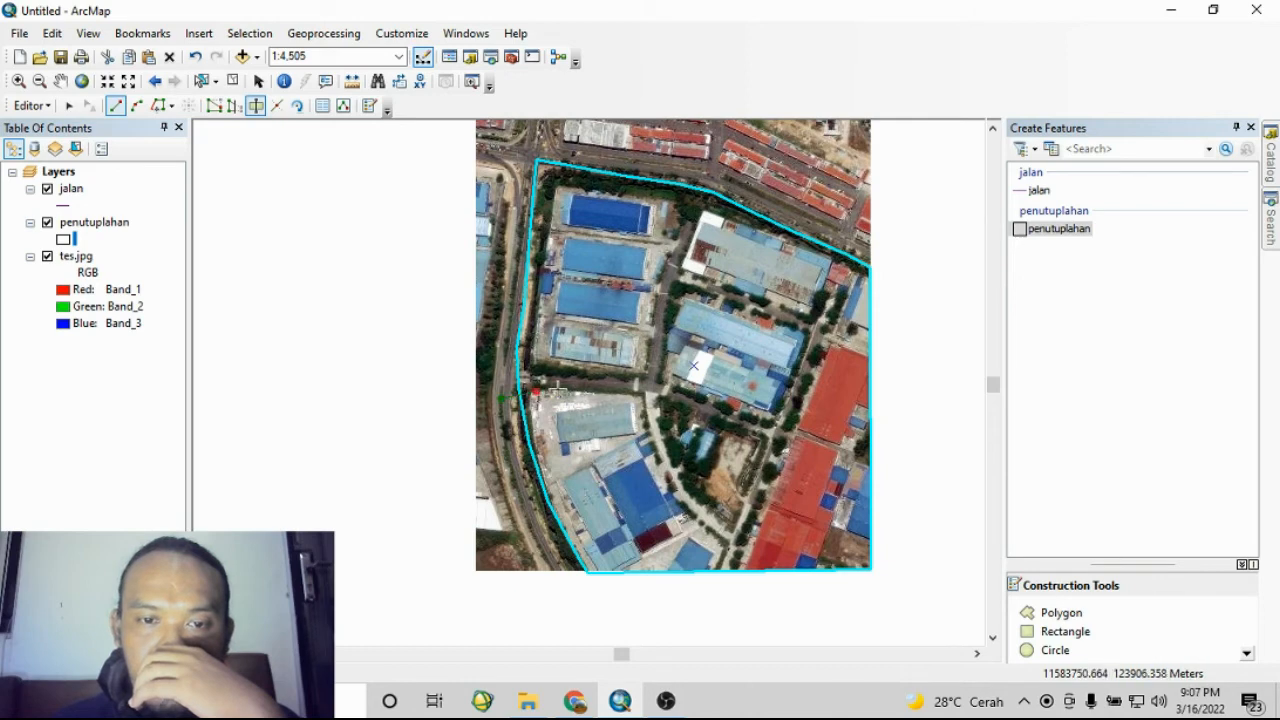
{"action": "left_click", "coordinate": [643, 397]}
{"action": "left_click", "coordinate": [655, 453]}
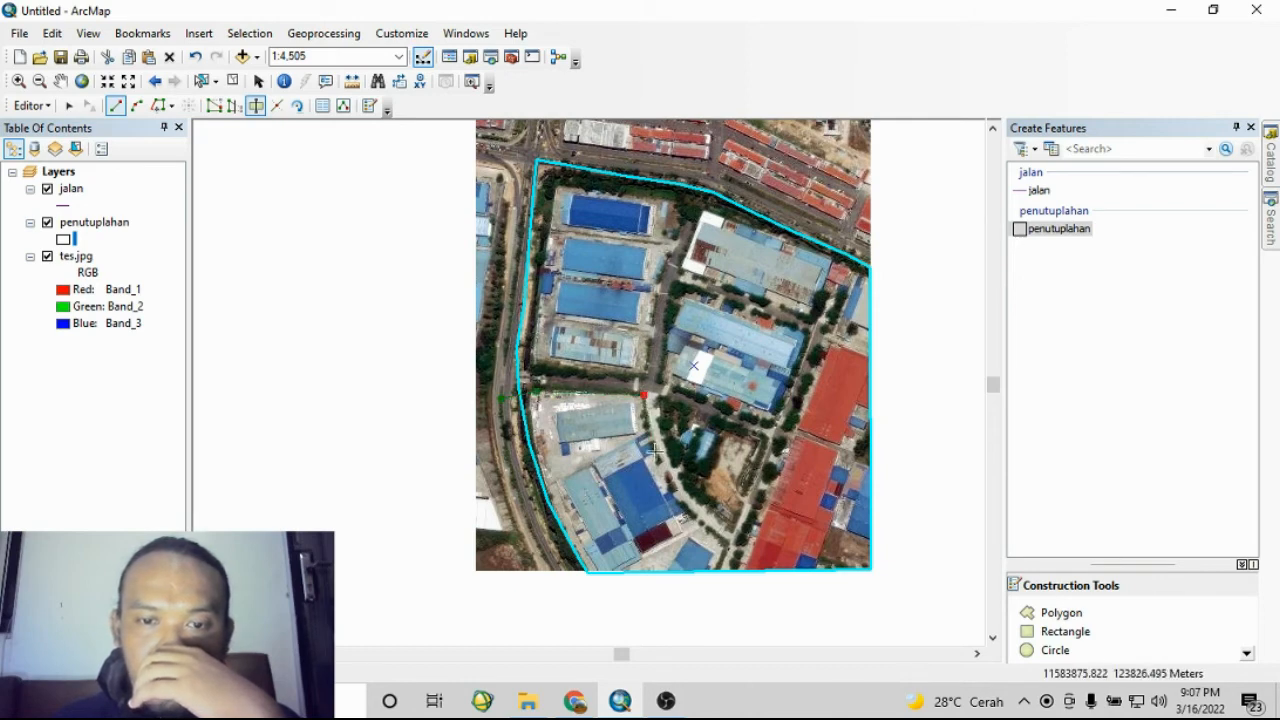
{"action": "left_click", "coordinate": [677, 505]}
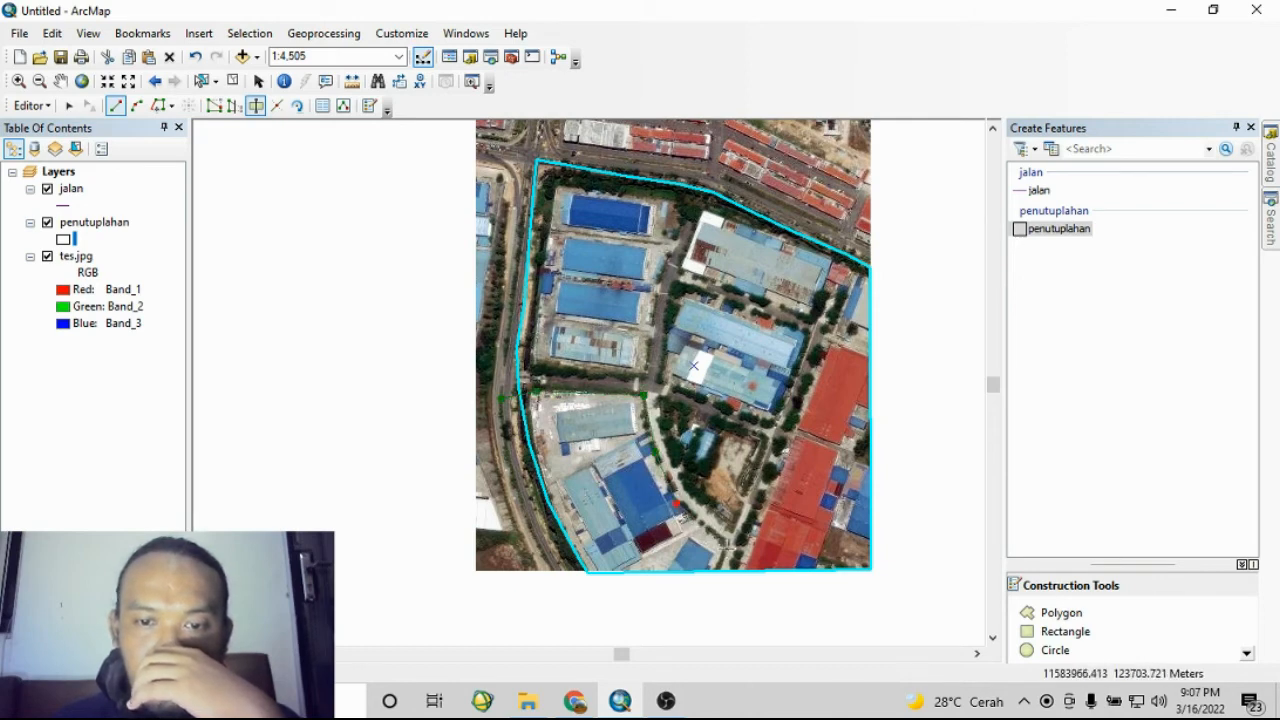
{"action": "left_click", "coordinate": [725, 545]}
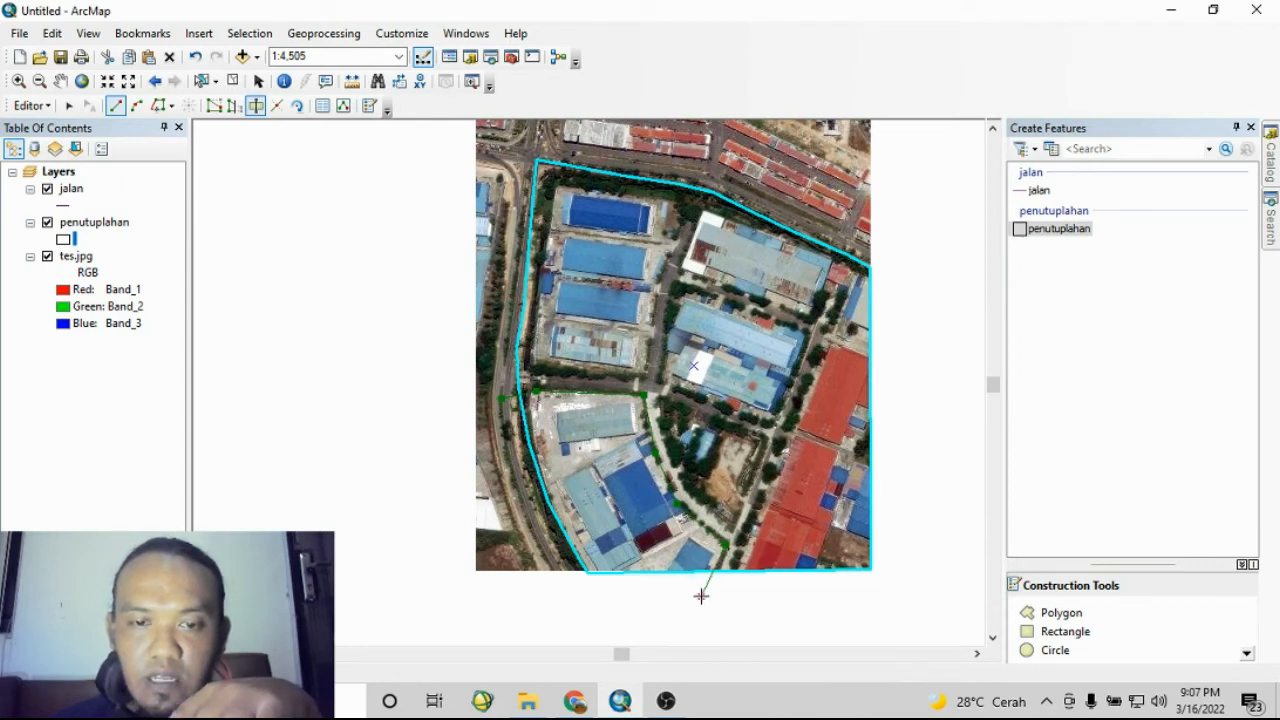
{"action": "key", "text": "F2"}
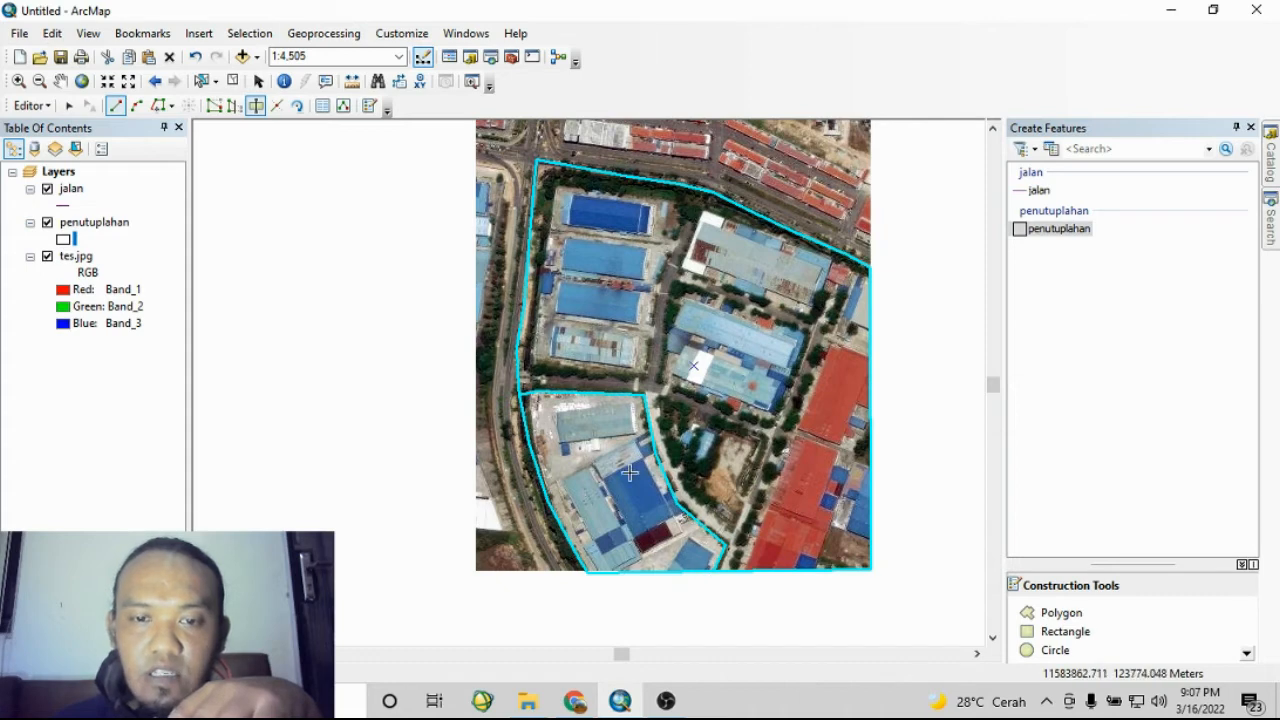
- Select each of the two resulting polygon pieces in turn to check the cut, then clear the selection
{"action": "left_click", "coordinate": [201, 81]}
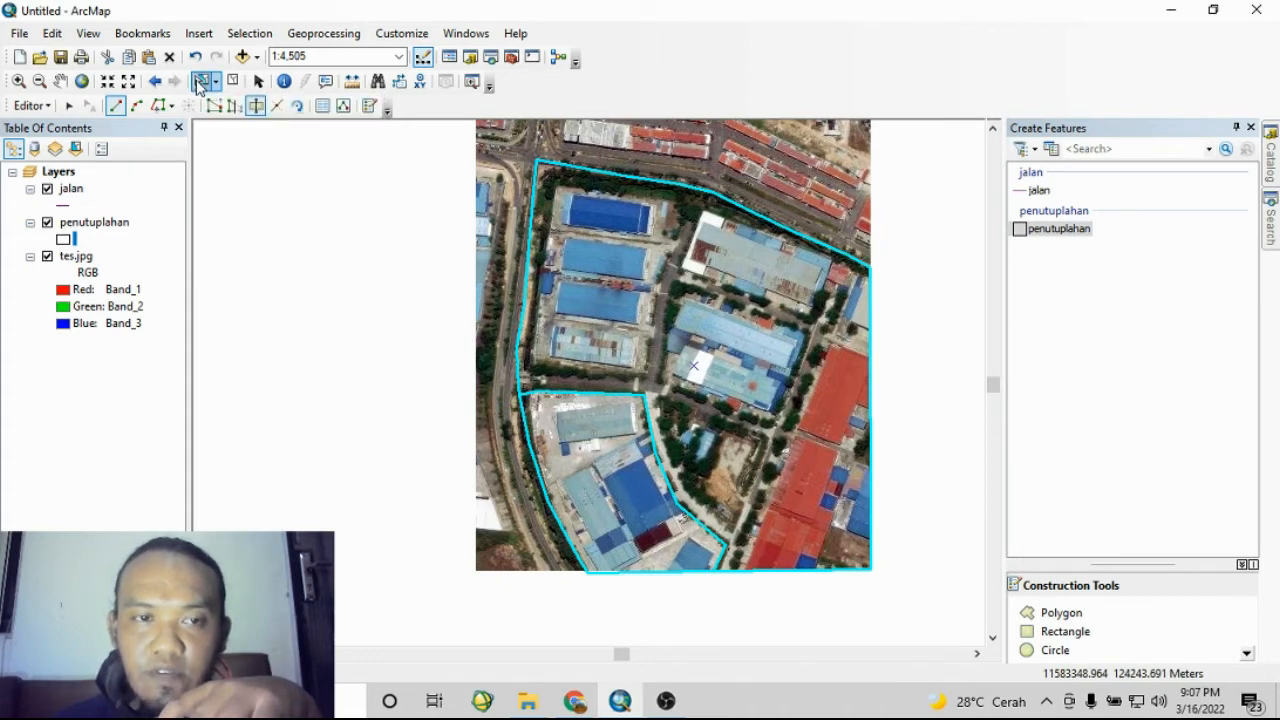
{"action": "left_click", "coordinate": [611, 474]}
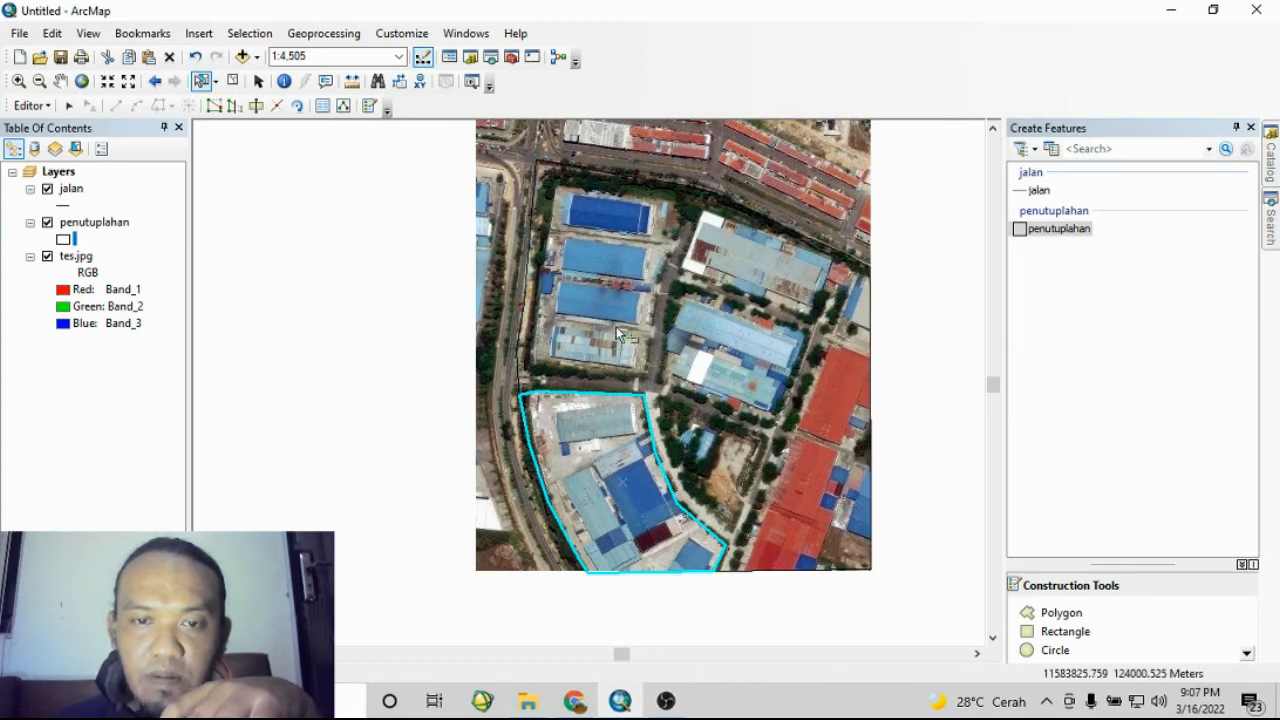
{"action": "left_click", "coordinate": [660, 290], "text": "shift"}
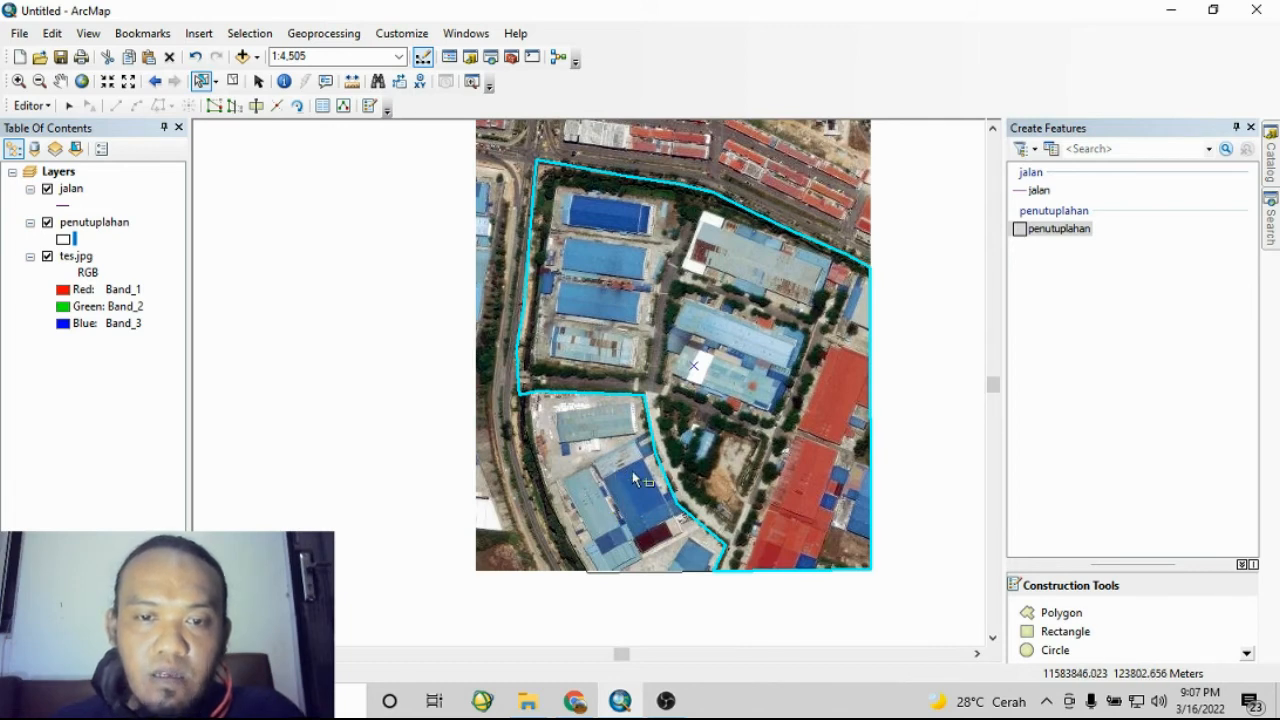
{"action": "left_click", "coordinate": [420, 335]}
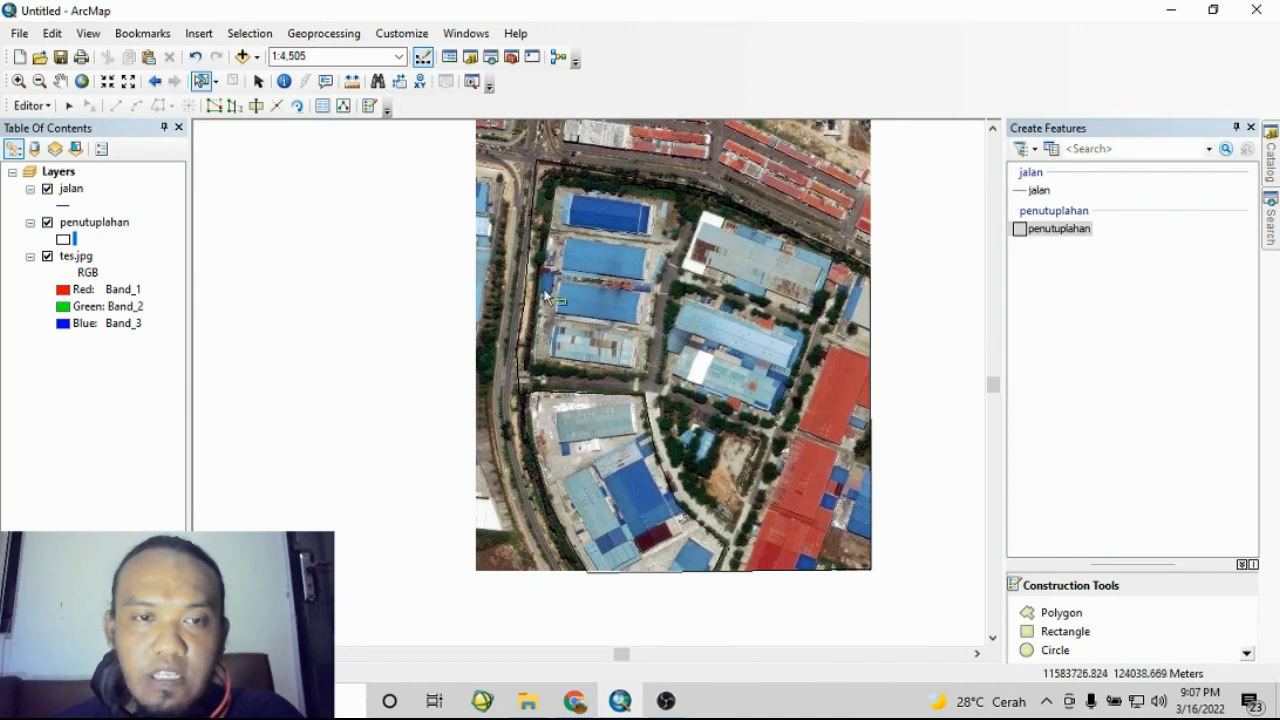
- Try to cut the selected lower polygon with a line drawn across the upper block, dismissing the error
{"action": "left_click", "coordinate": [257, 107]}
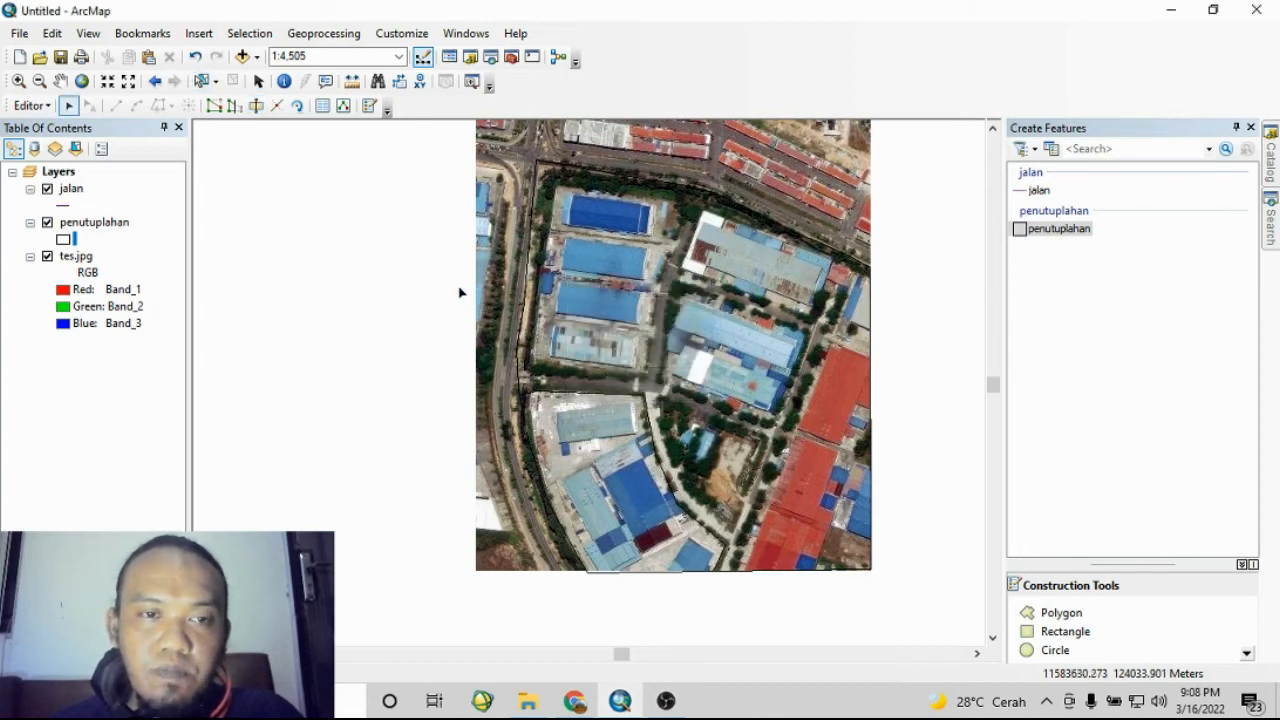
{"action": "left_click", "coordinate": [202, 82]}
{"action": "left_click", "coordinate": [650, 539]}
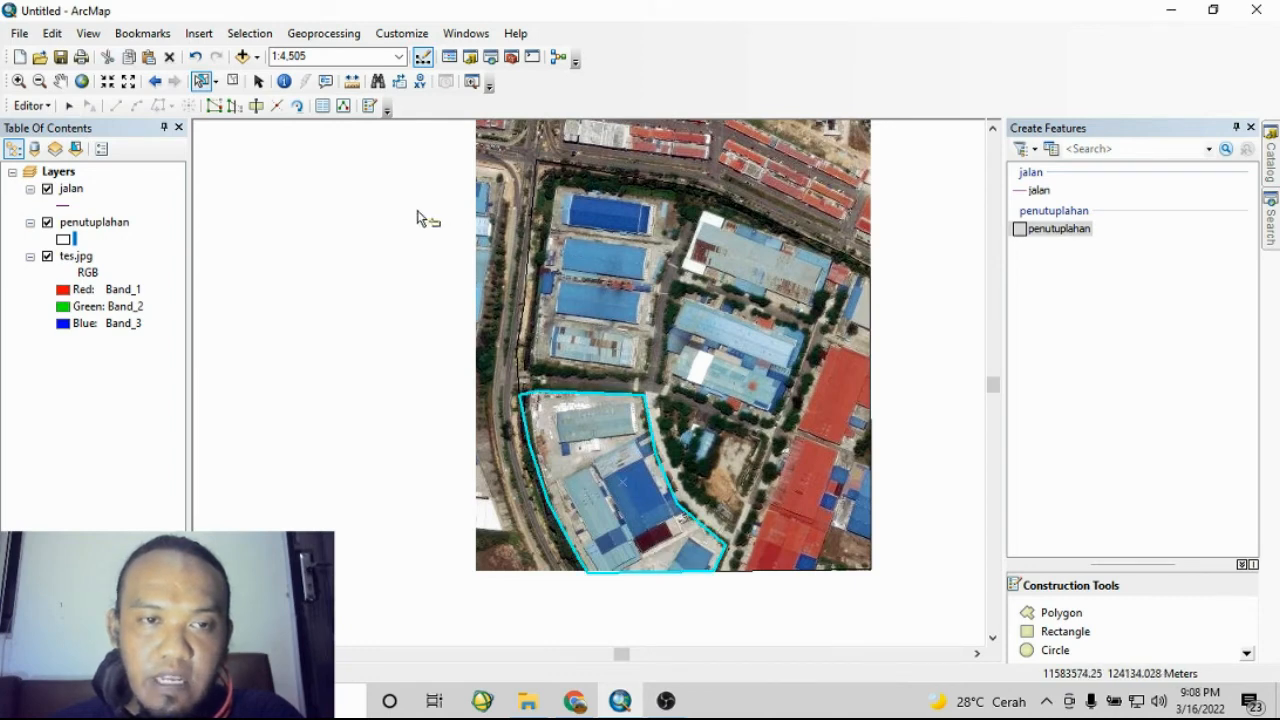
{"action": "left_click", "coordinate": [256, 107]}
{"action": "left_click", "coordinate": [580, 203]}
{"action": "left_click", "coordinate": [561, 280]}
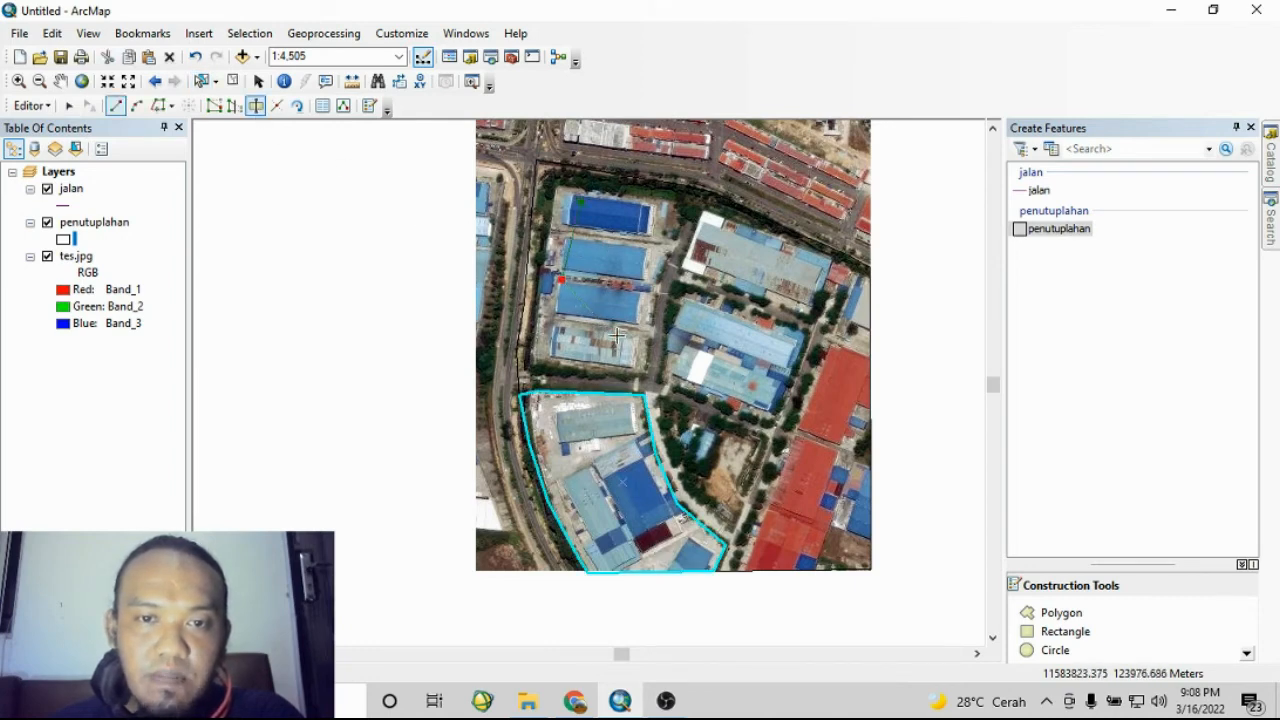
{"action": "left_click", "coordinate": [617, 336]}
{"action": "left_click", "coordinate": [682, 338]}
{"action": "left_click", "coordinate": [682, 287]}
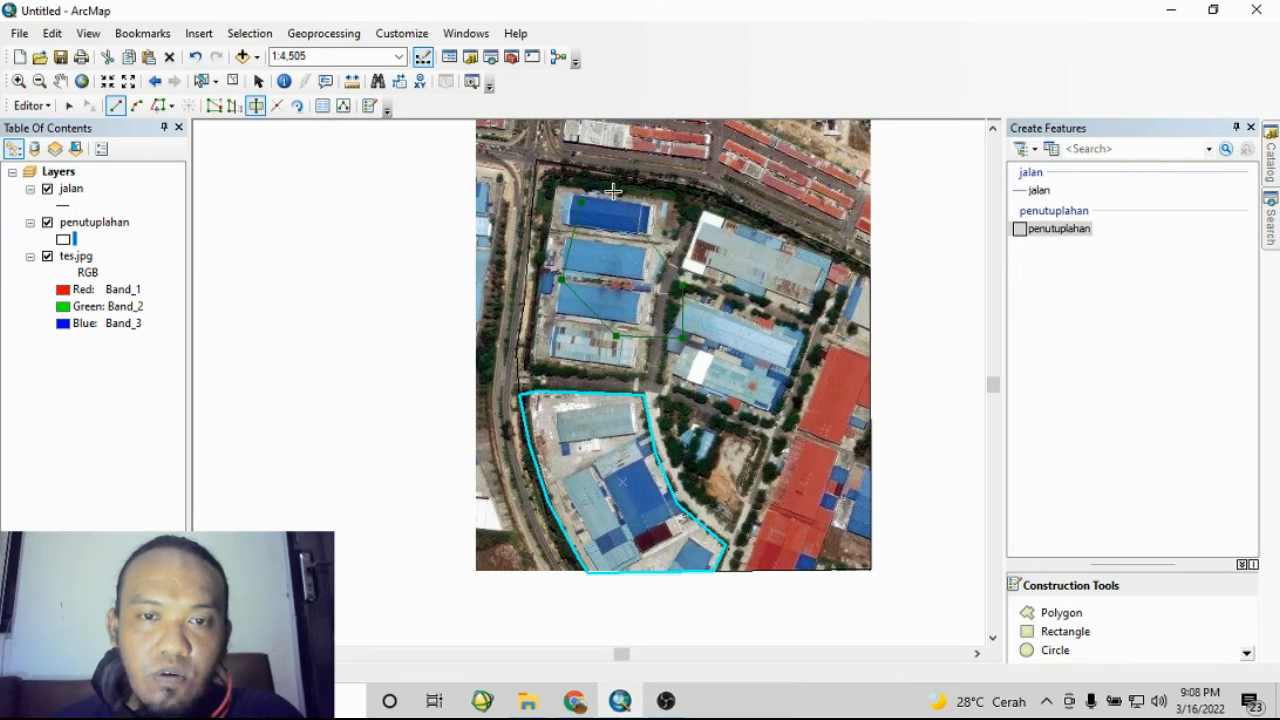
{"action": "double_click", "coordinate": [613, 191]}
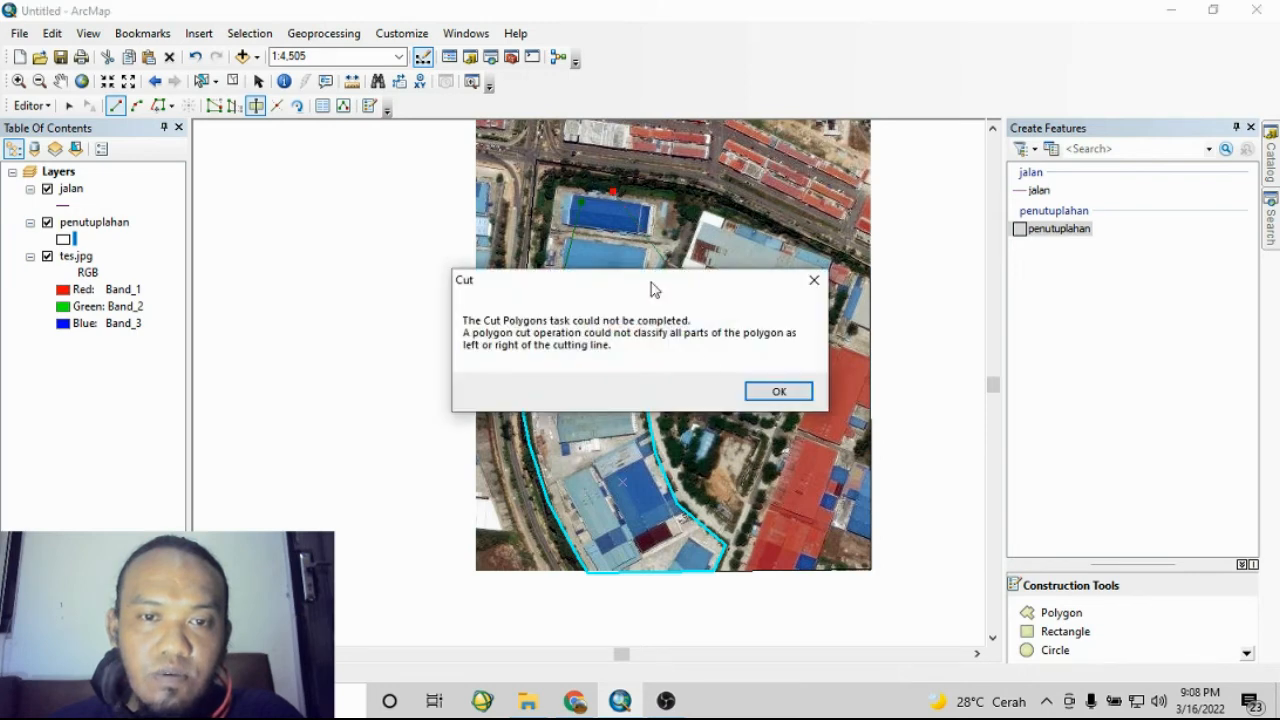
{"action": "left_click", "coordinate": [779, 392]}
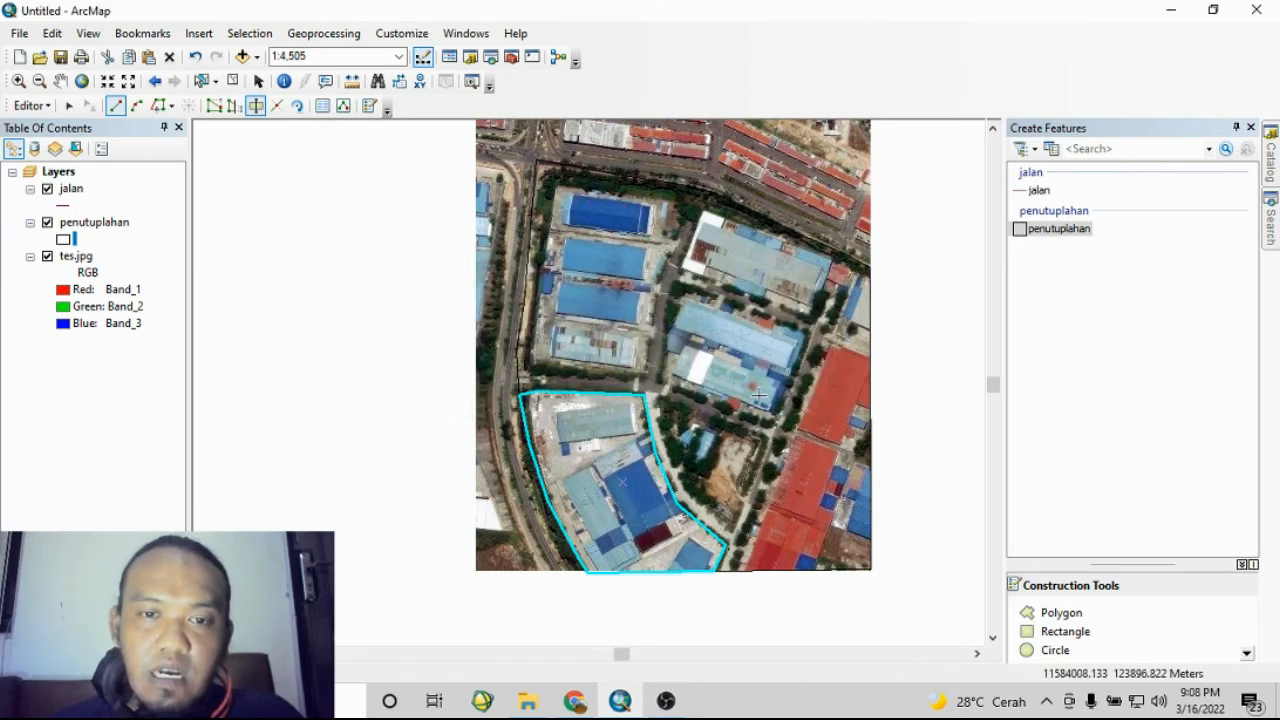
- Select the upper polygon and cut out the block of blue-roofed buildings along its surrounding roads
{"action": "left_click", "coordinate": [201, 81]}
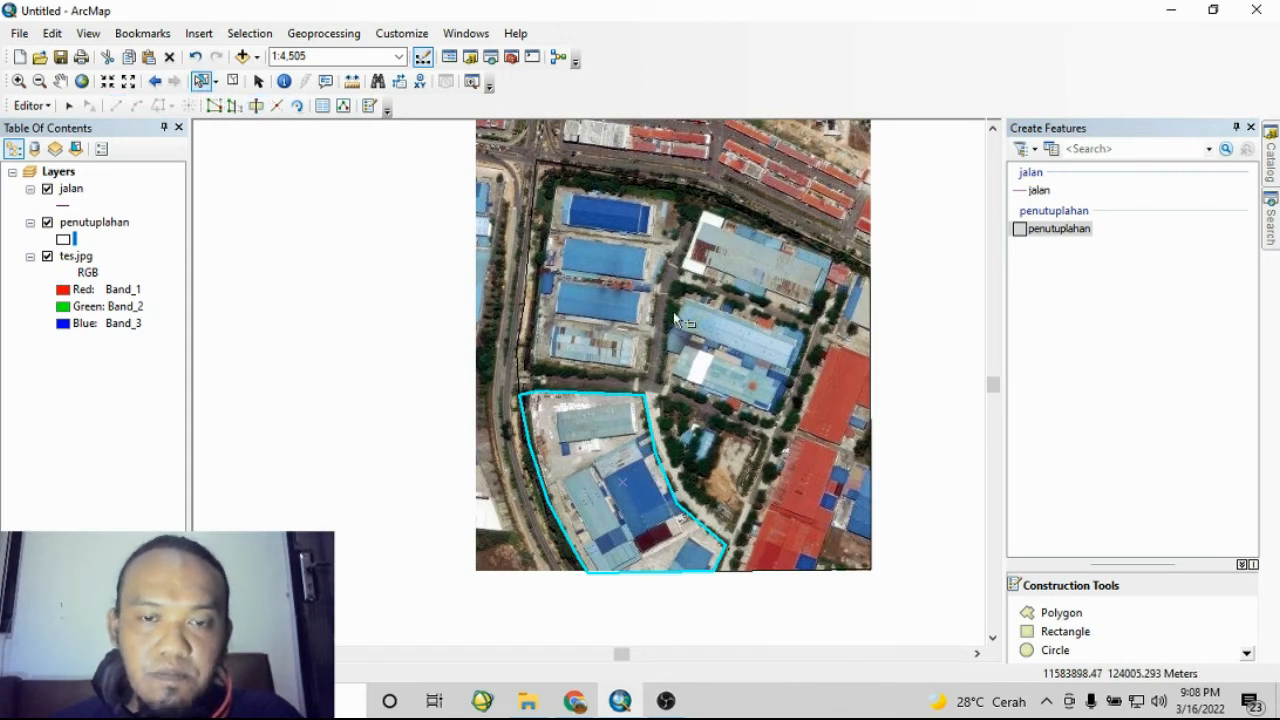
{"action": "left_click", "coordinate": [639, 286]}
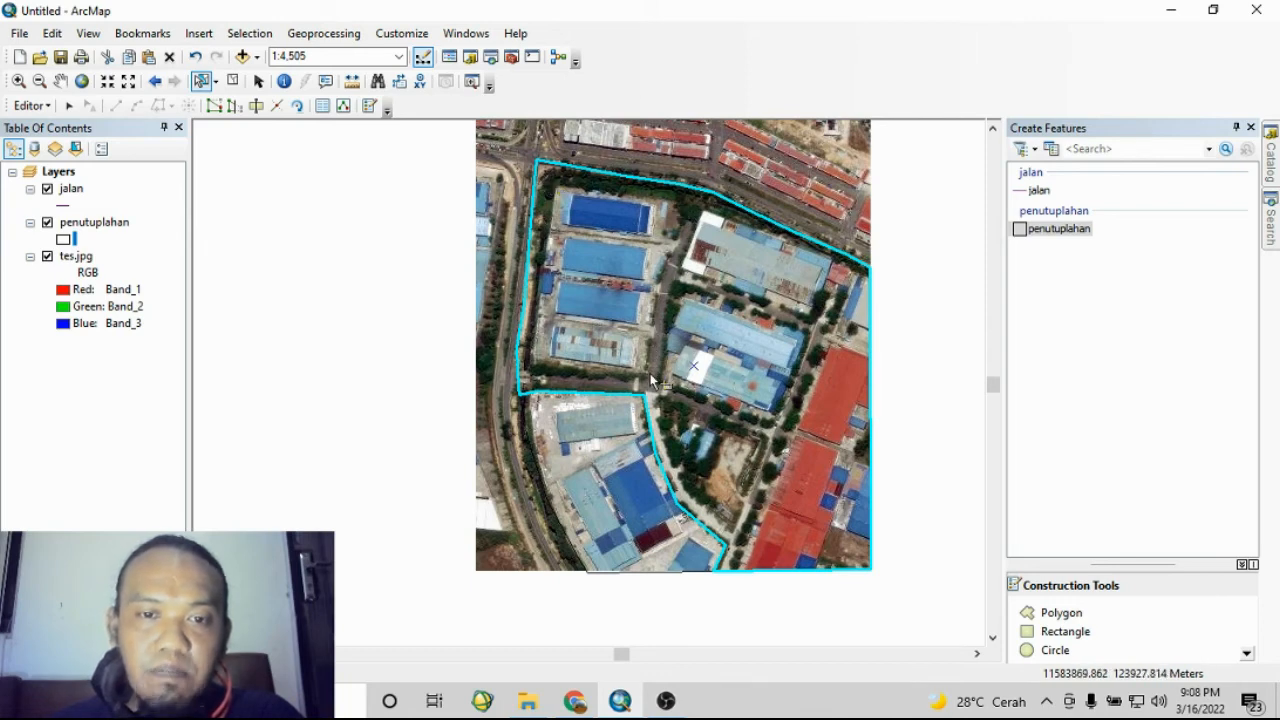
{"action": "left_click", "coordinate": [256, 106]}
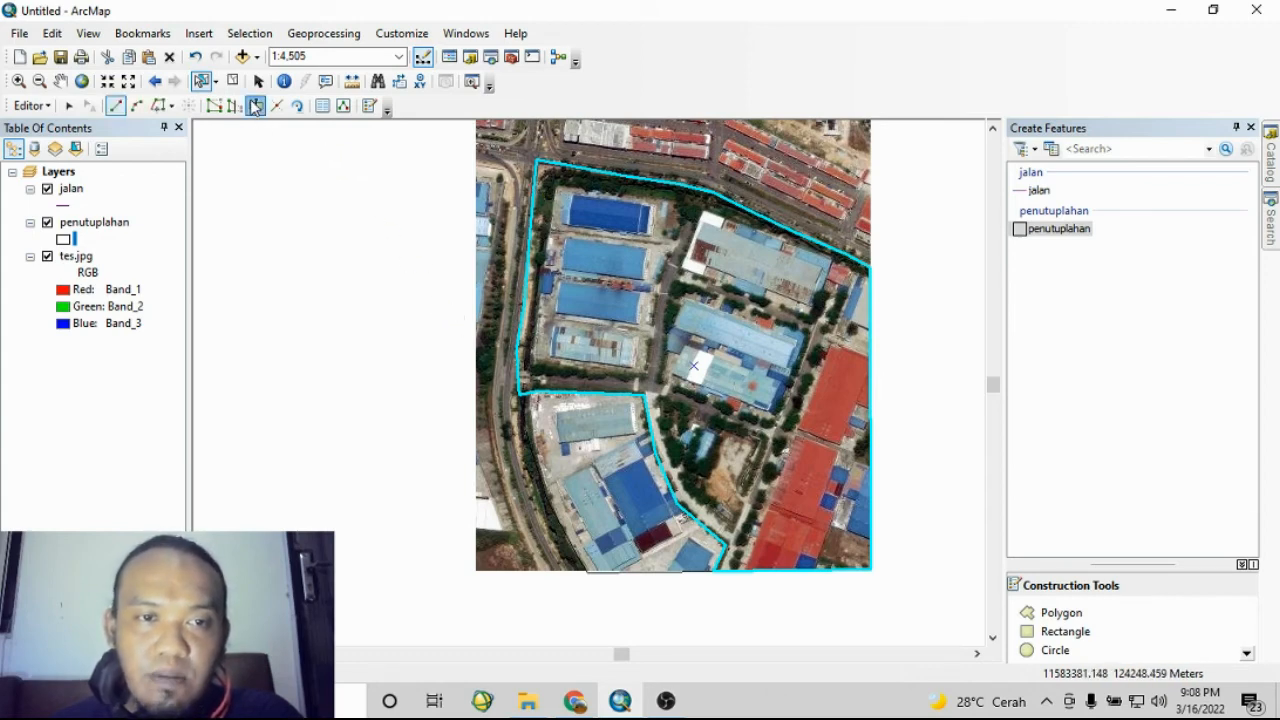
{"action": "left_click", "coordinate": [544, 179]}
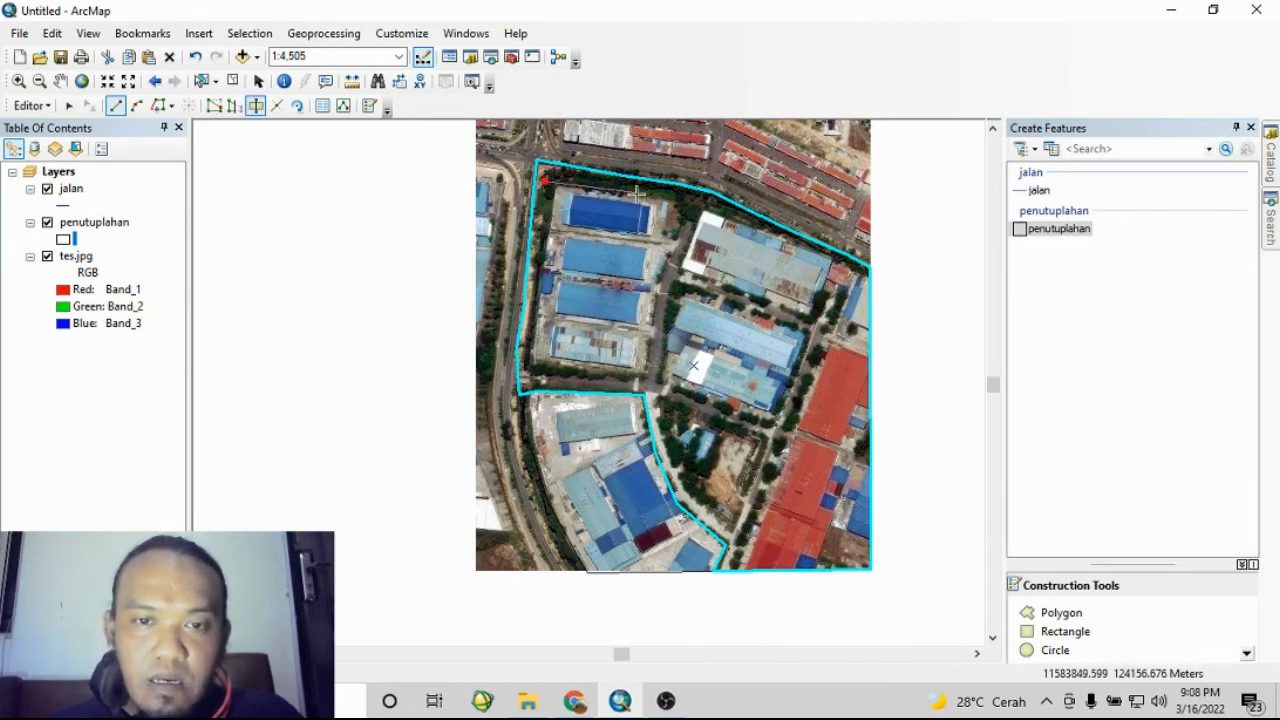
{"action": "left_click", "coordinate": [673, 197]}
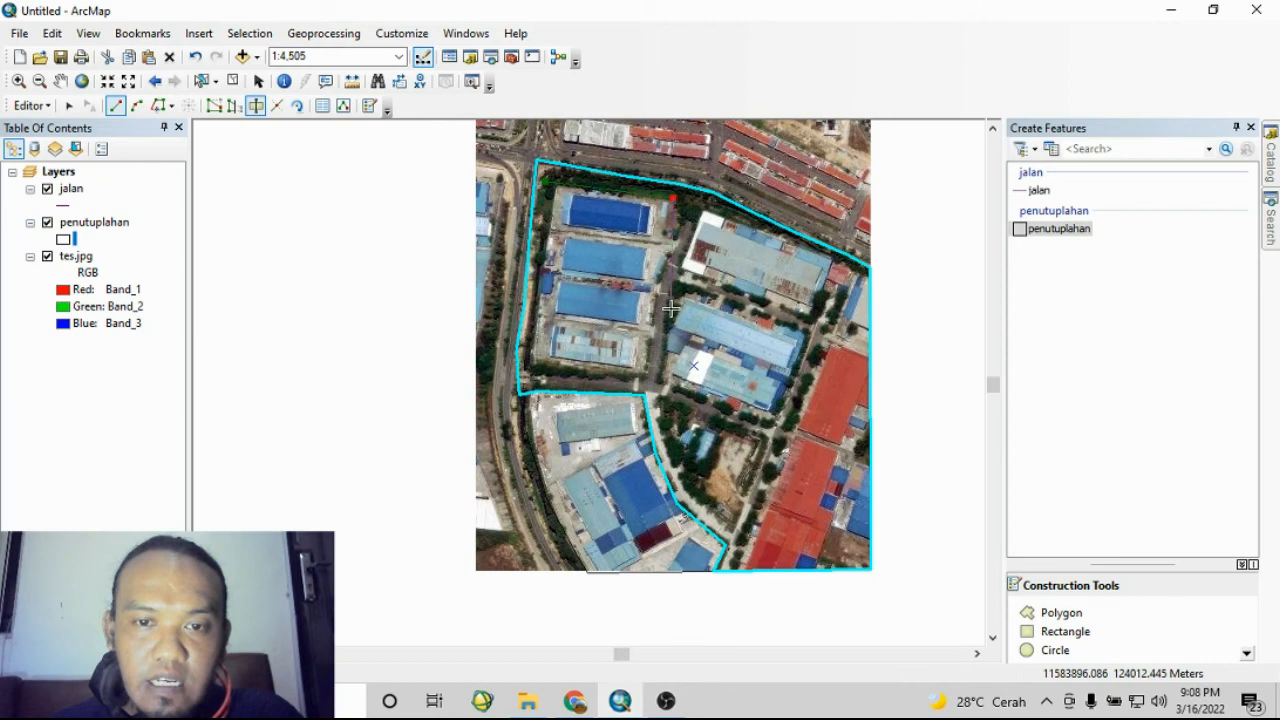
{"action": "left_click", "coordinate": [648, 373]}
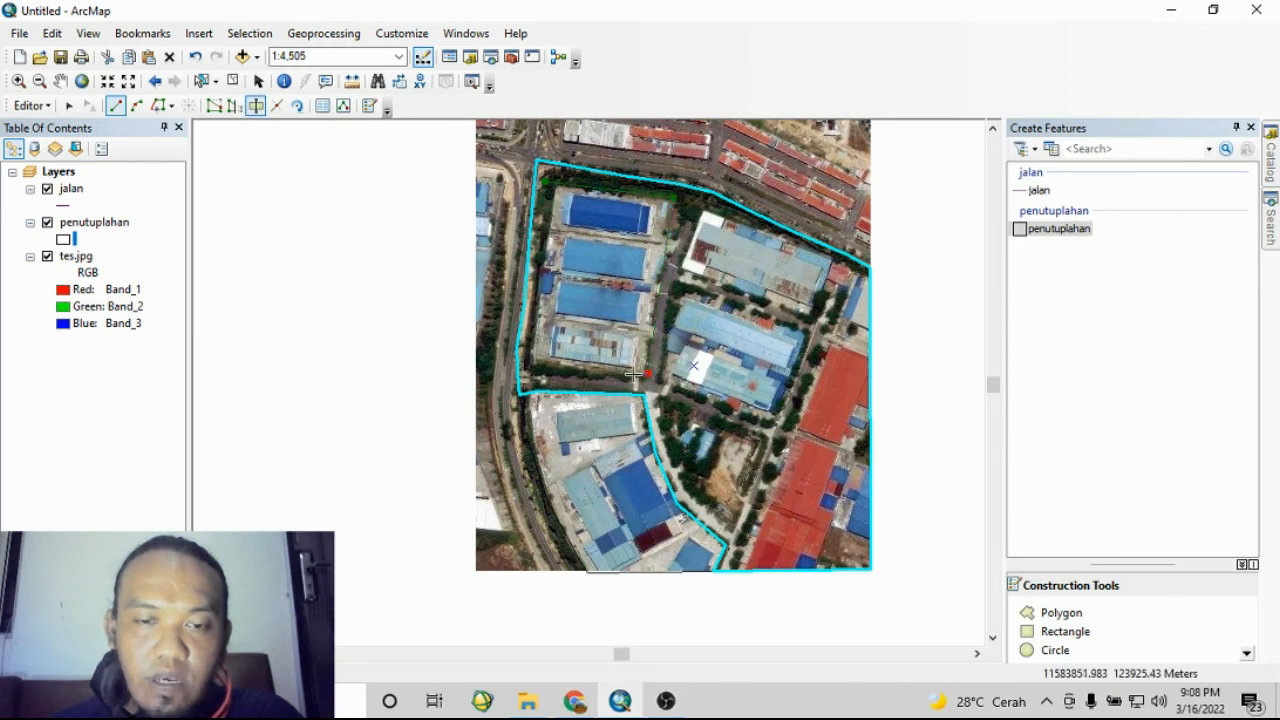
{"action": "left_click", "coordinate": [531, 362]}
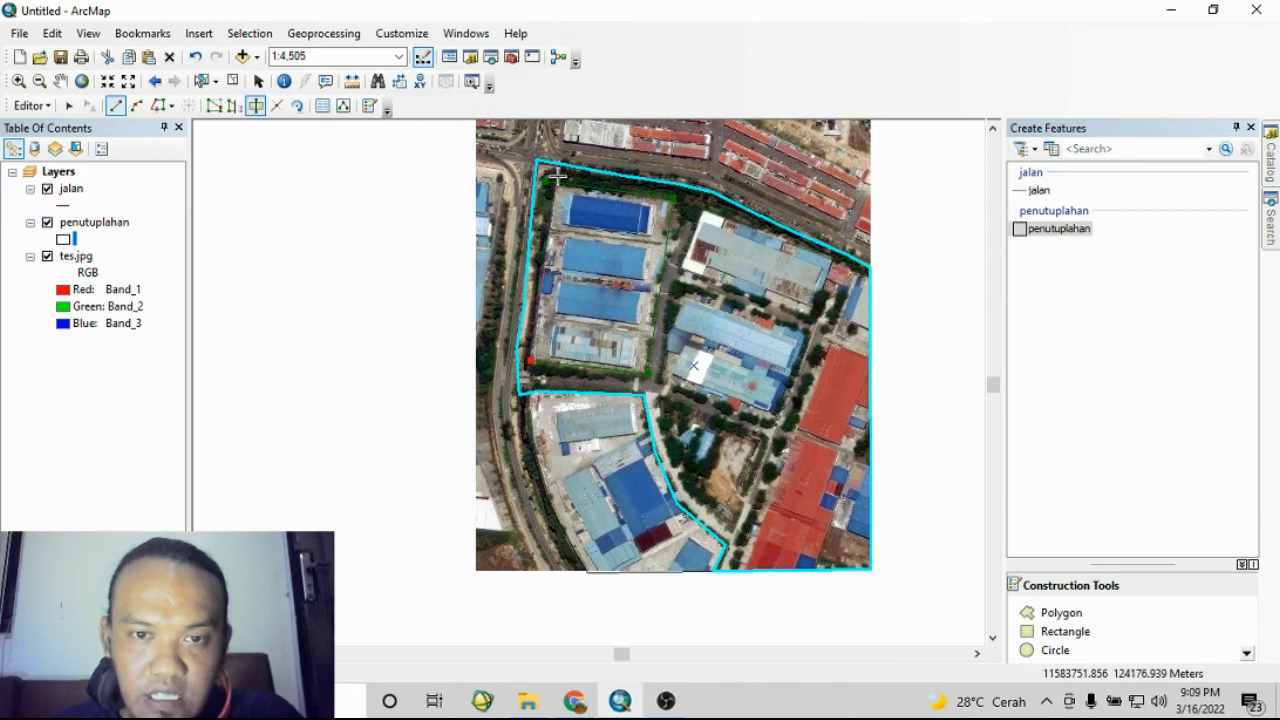
{"action": "double_click", "coordinate": [557, 175]}
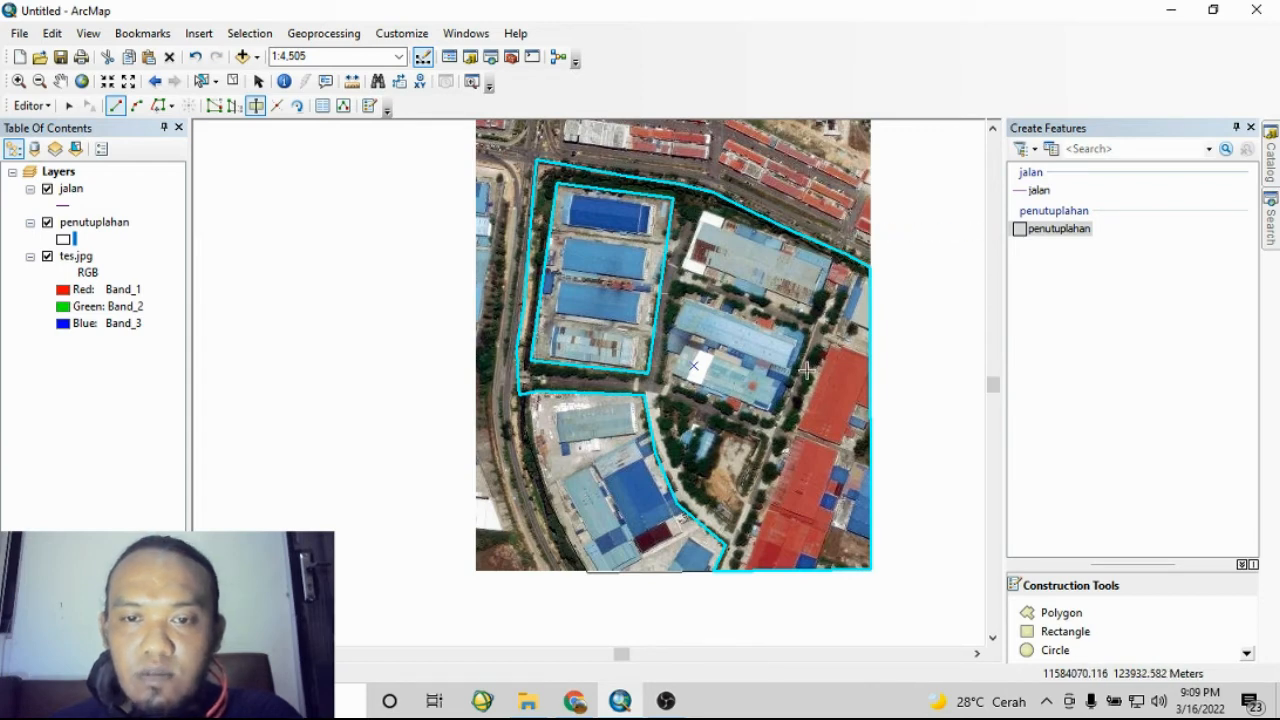
- Cut the red-roofed strip and the small bottom-right corner piece off the remaining polygon, tracing along the roads
{"action": "left_click", "coordinate": [881, 287]}
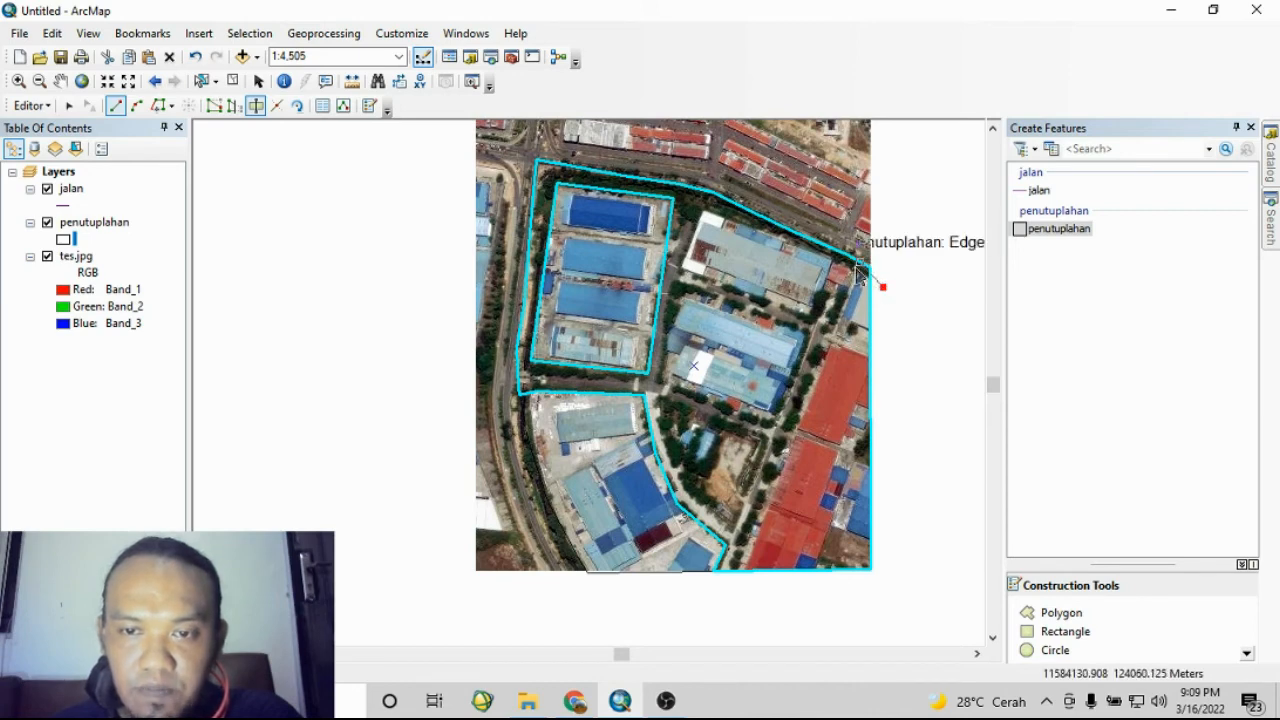
{"action": "left_click", "coordinate": [852, 271]}
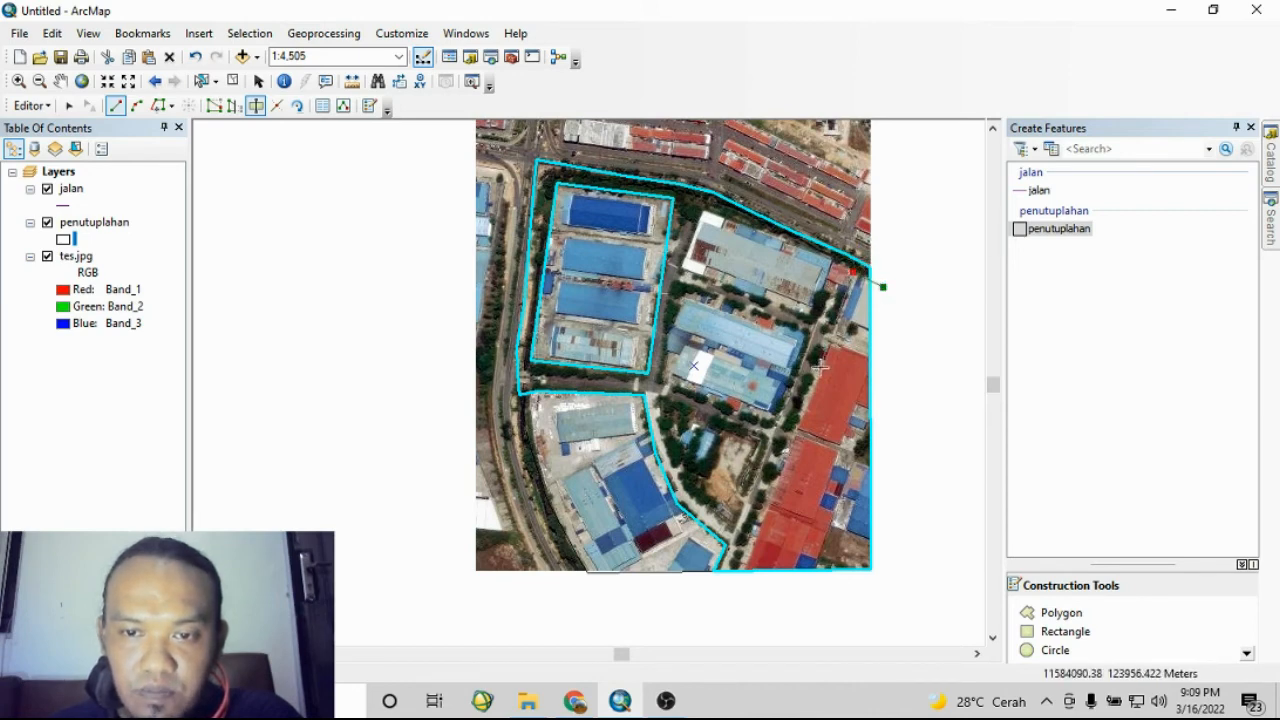
{"action": "left_click", "coordinate": [735, 592]}
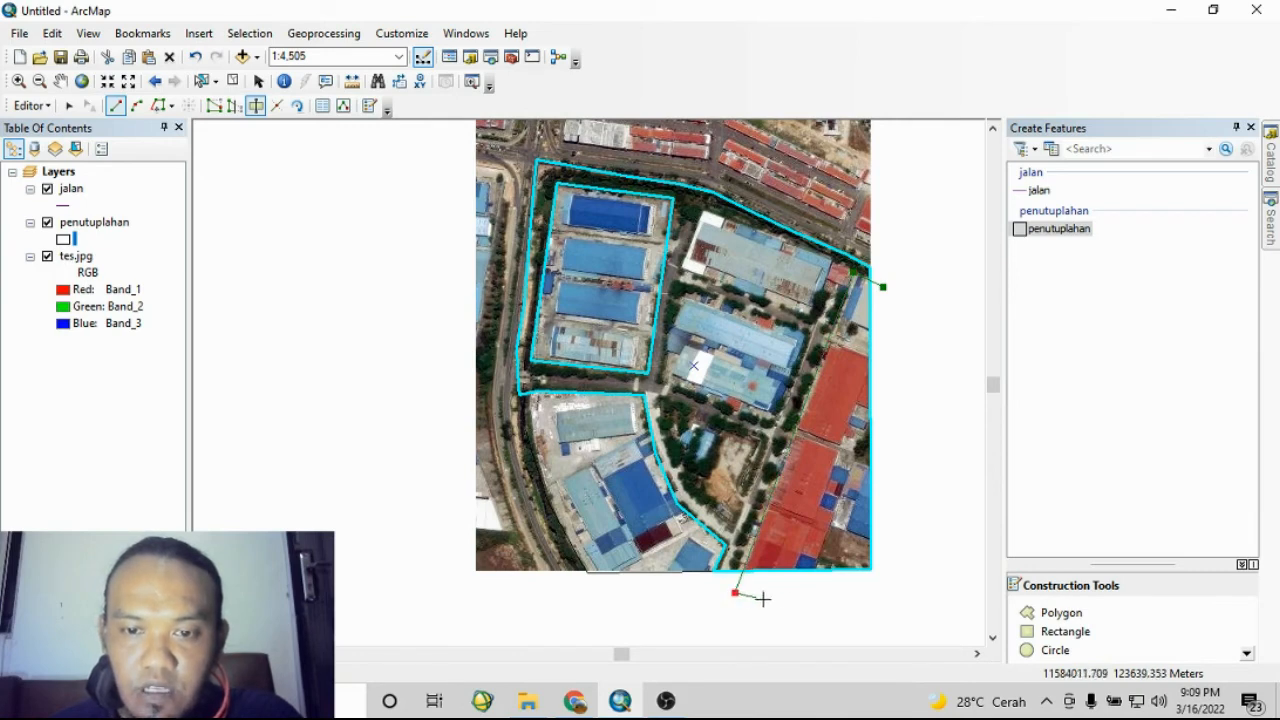
{"action": "left_click", "coordinate": [806, 595]}
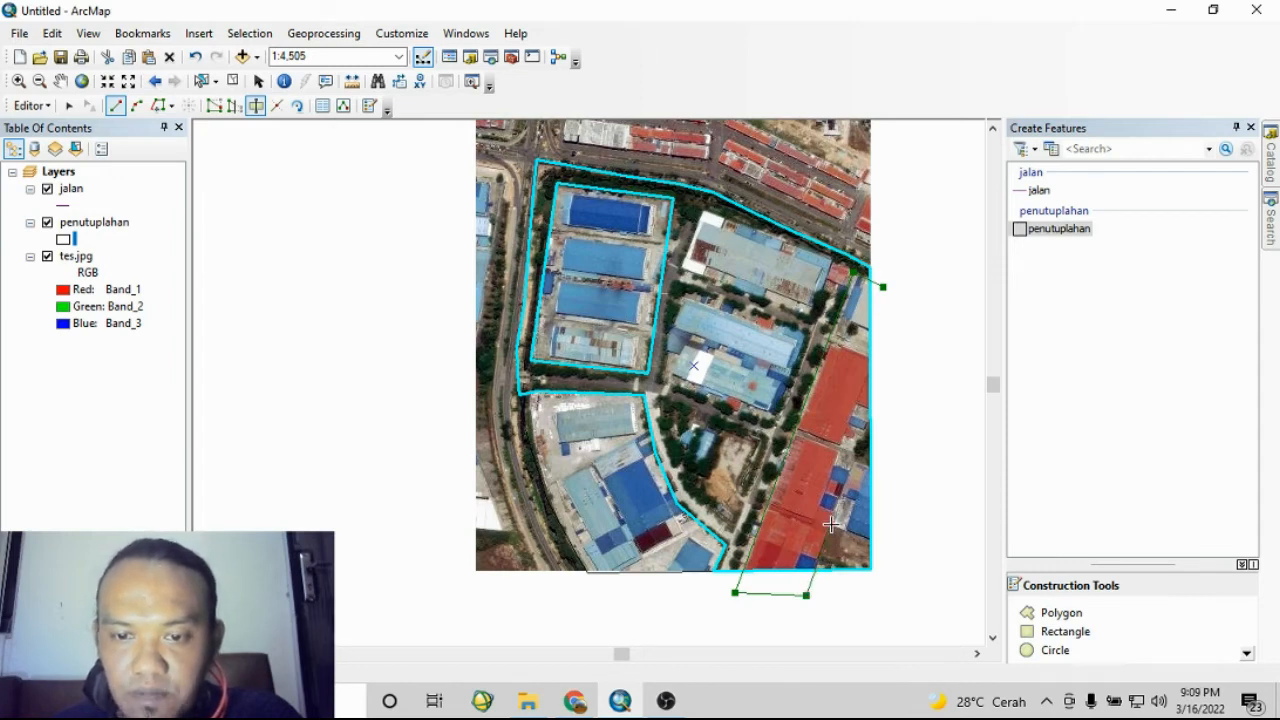
{"action": "left_click", "coordinate": [831, 523]}
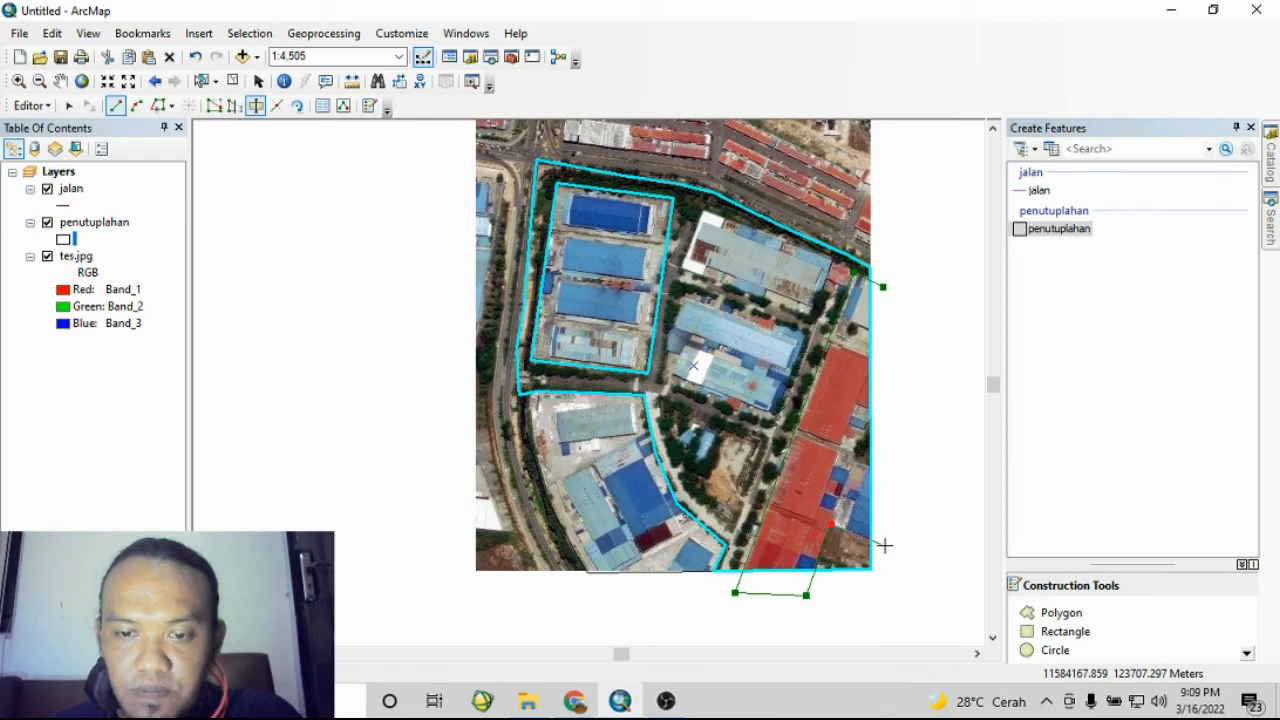
{"action": "double_click", "coordinate": [884, 545]}
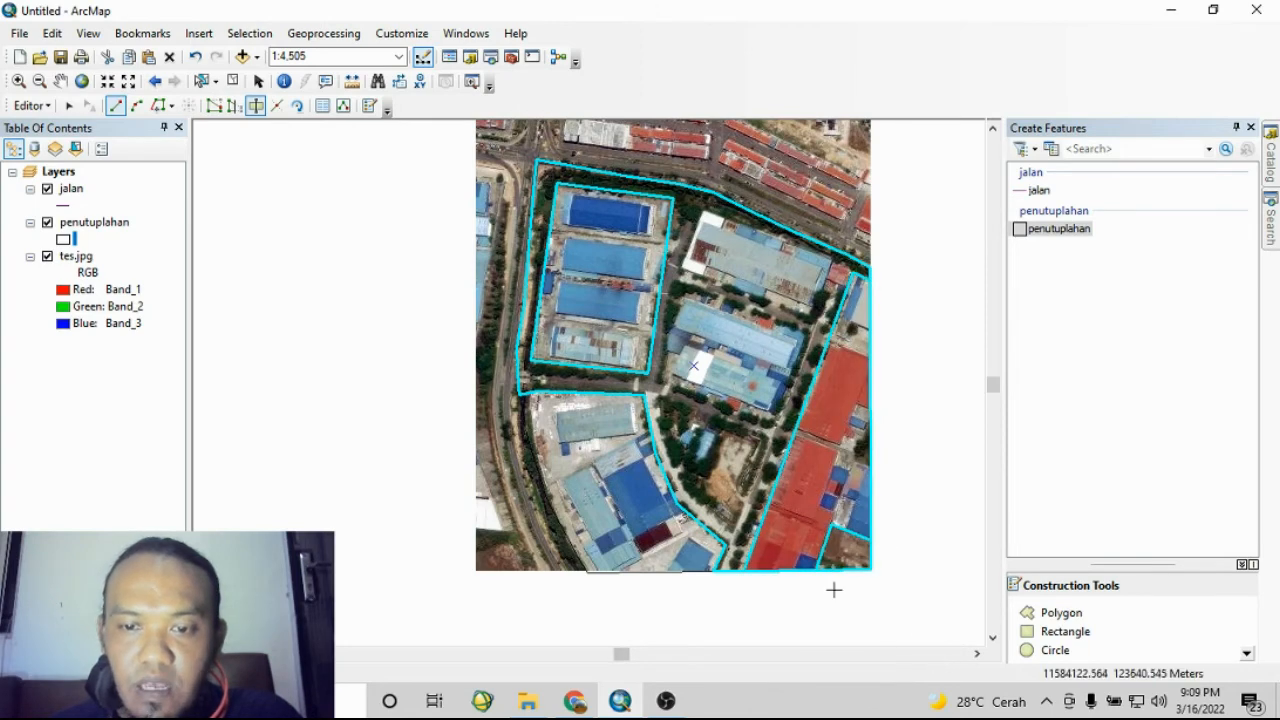
- Select each polygon piece in turn with the Select Features tool to check the cuts
{"action": "left_click", "coordinate": [201, 81]}
{"action": "left_click", "coordinate": [854, 552]}
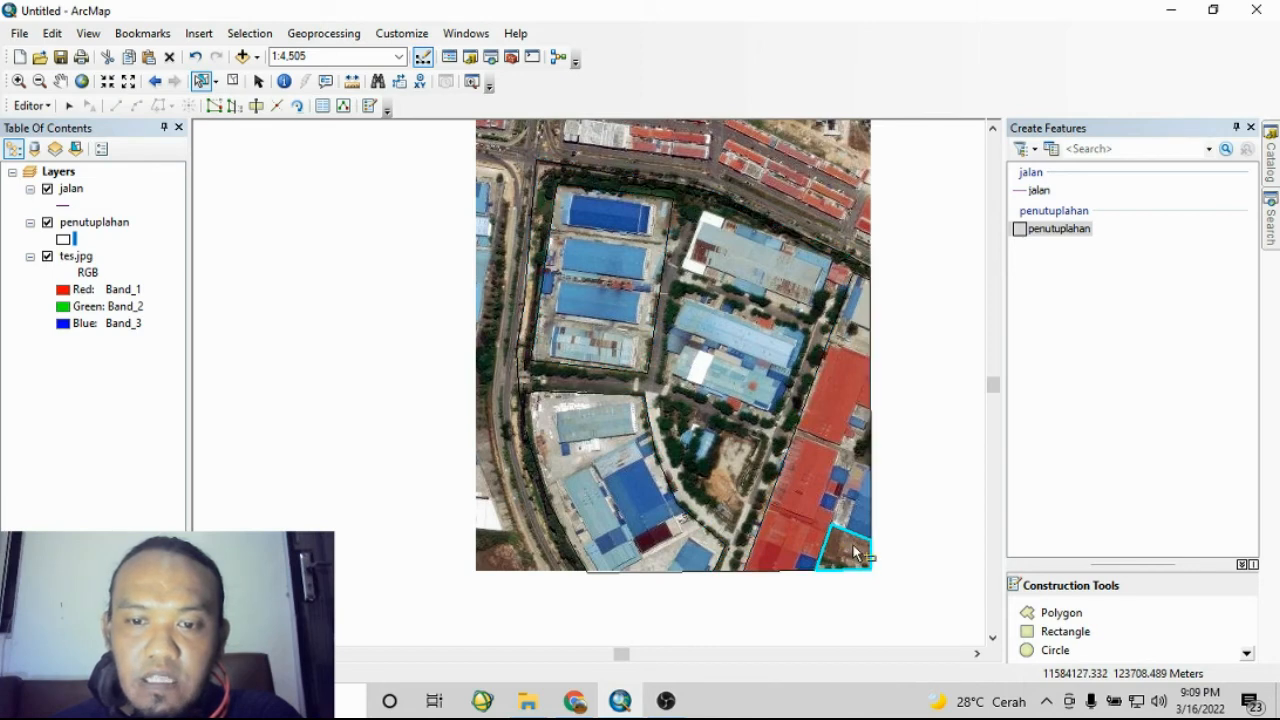
{"action": "left_click", "coordinate": [848, 444]}
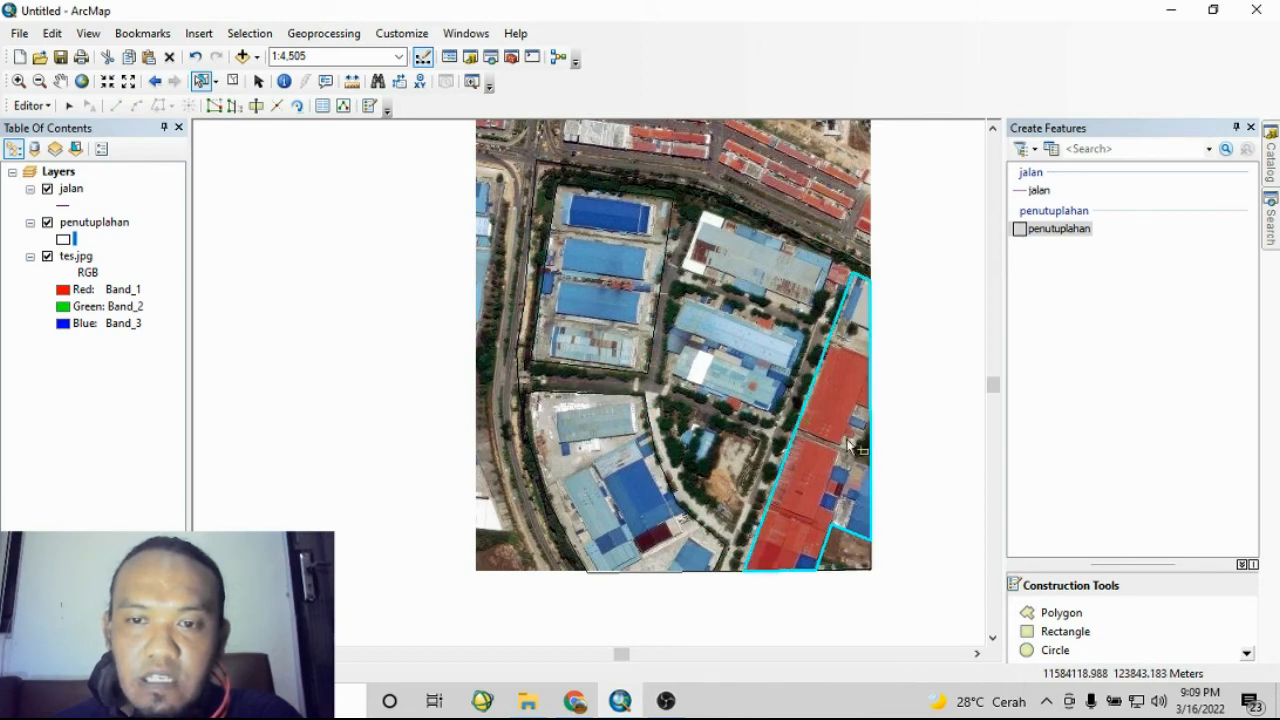
{"action": "left_click", "coordinate": [733, 434], "text": "shift"}
{"action": "left_click", "coordinate": [791, 486]}
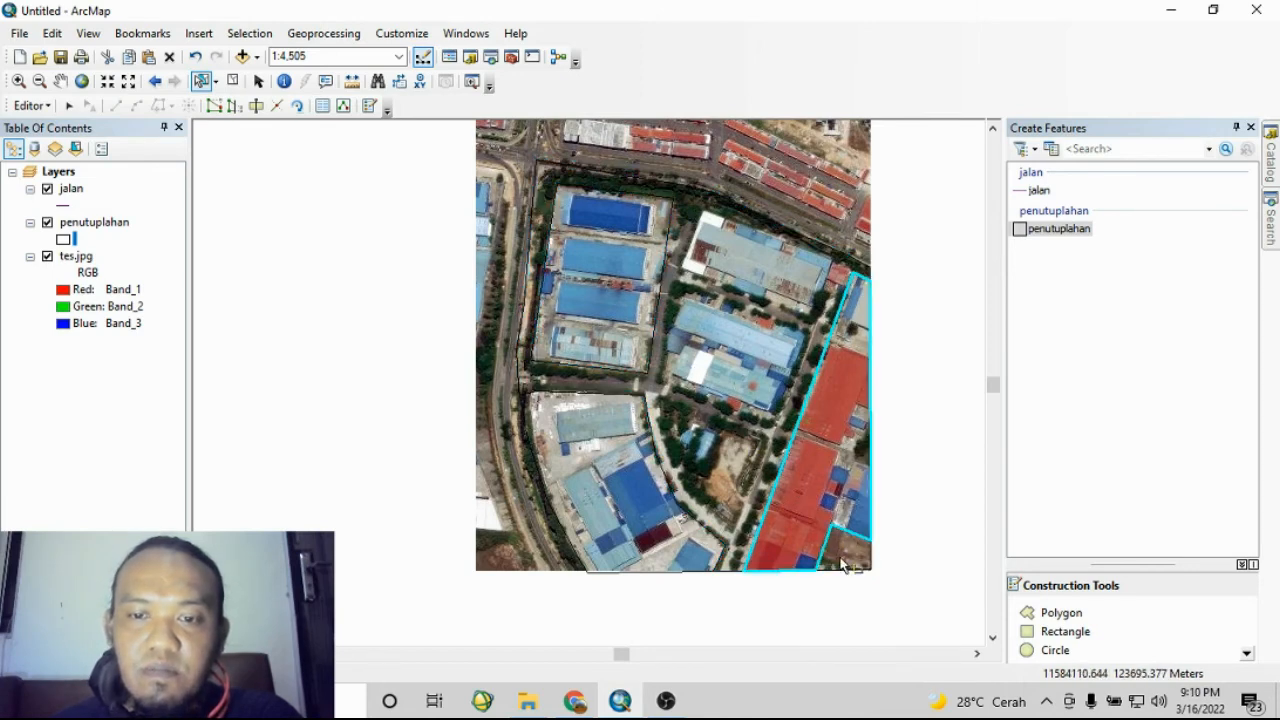
{"action": "left_click", "coordinate": [838, 551]}
{"action": "left_click", "coordinate": [739, 364]}
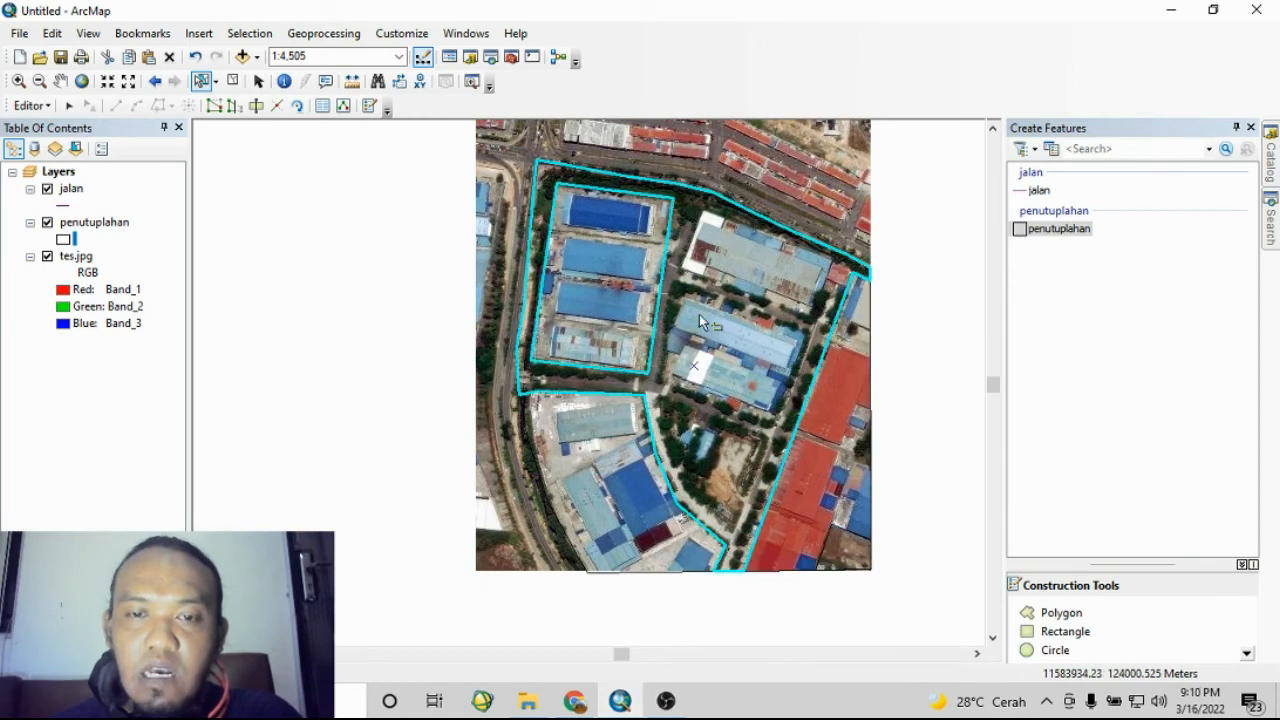
{"action": "left_click", "coordinate": [639, 297]}
{"action": "left_click", "coordinate": [750, 335]}
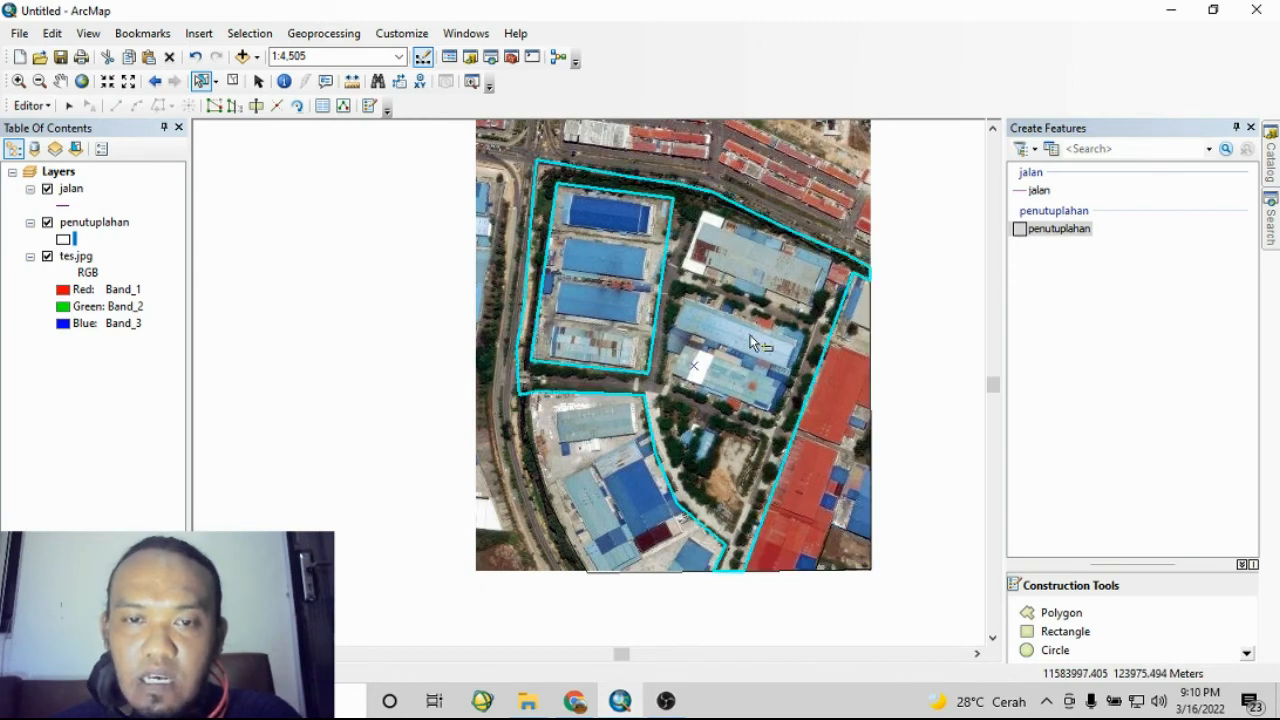
{"action": "left_click", "coordinate": [770, 182]}
{"action": "left_click", "coordinate": [786, 297]}
{"action": "left_click", "coordinate": [606, 248]}
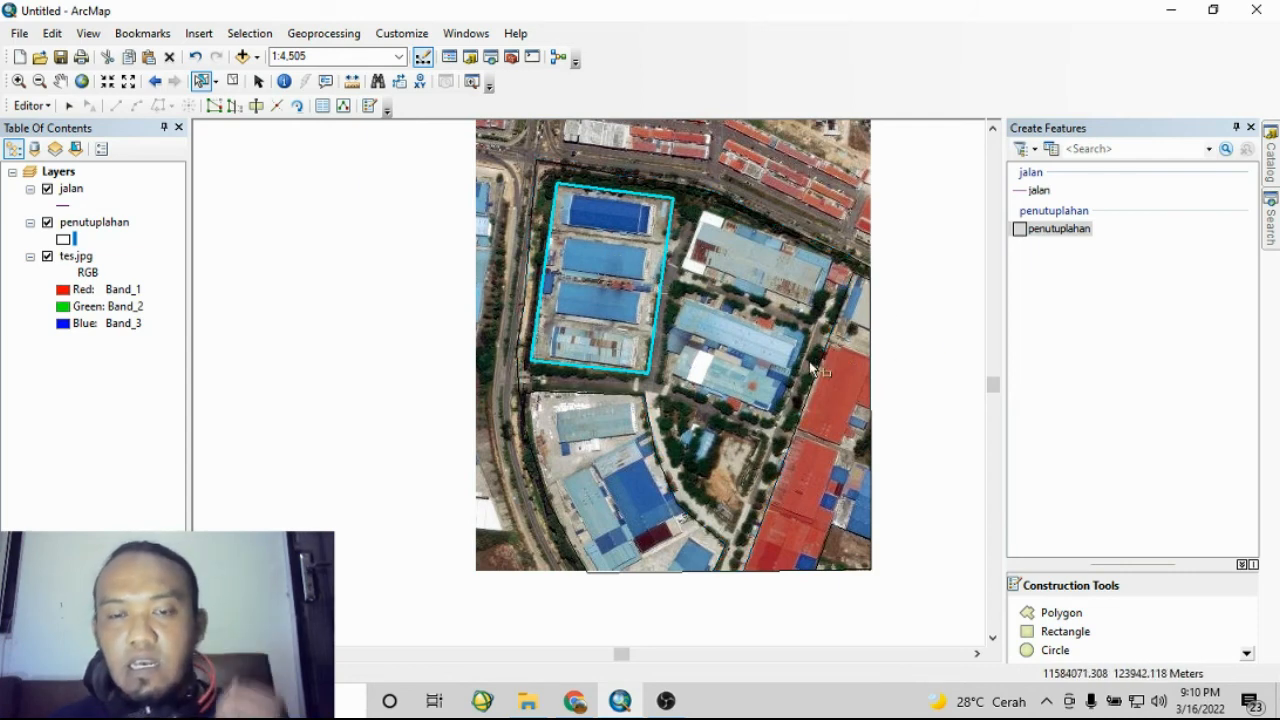
{"action": "left_click", "coordinate": [946, 370]}
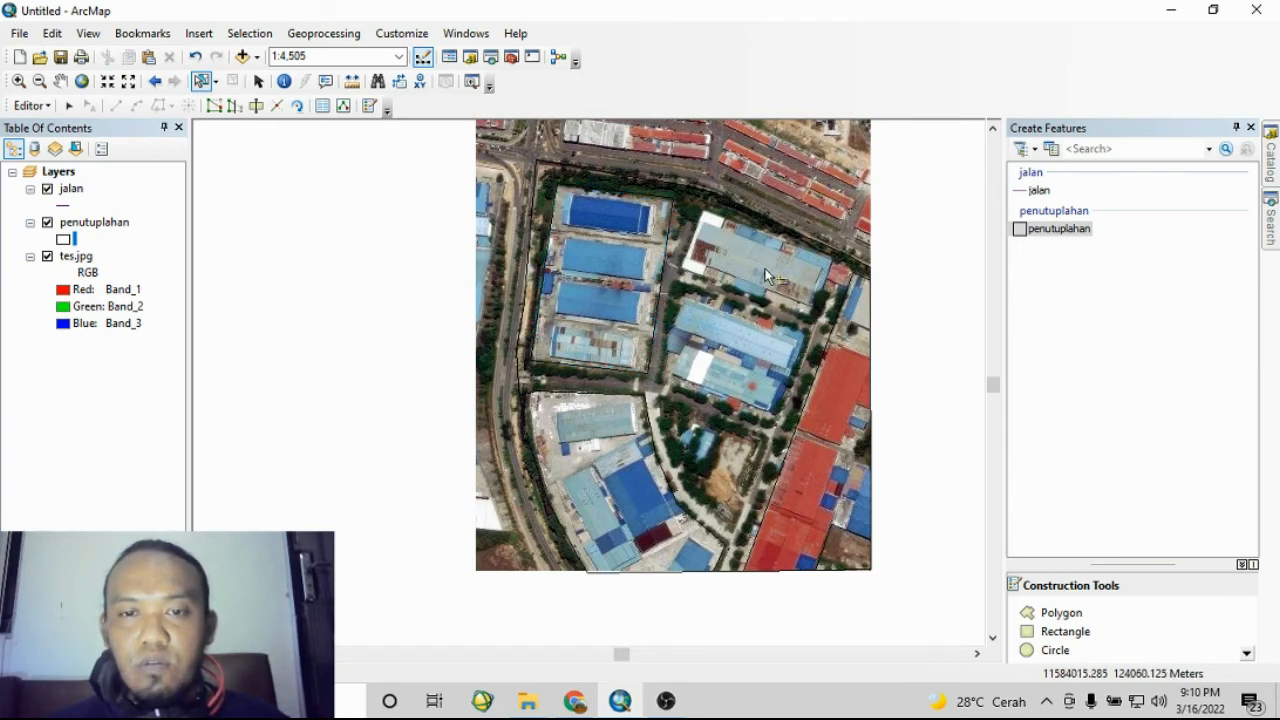
{"action": "left_click", "coordinate": [655, 284]}
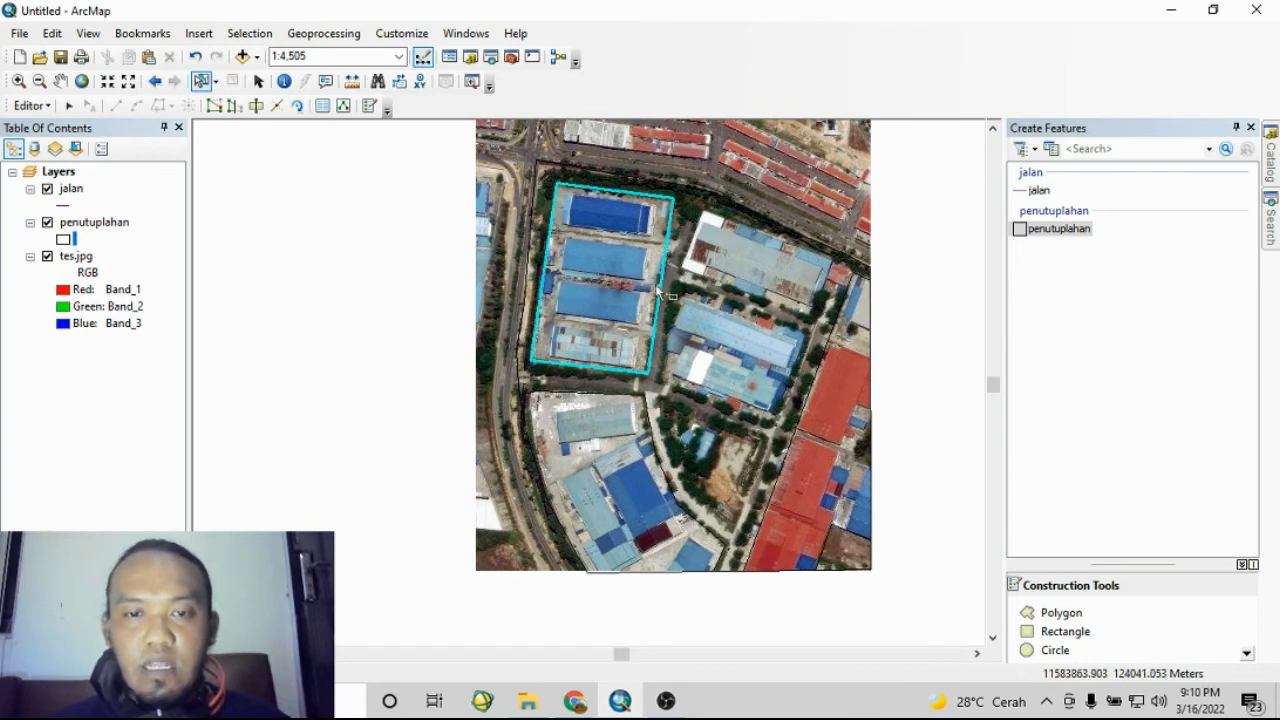
{"action": "left_click", "coordinate": [707, 300], "text": "shift"}
{"action": "left_click", "coordinate": [835, 390]}
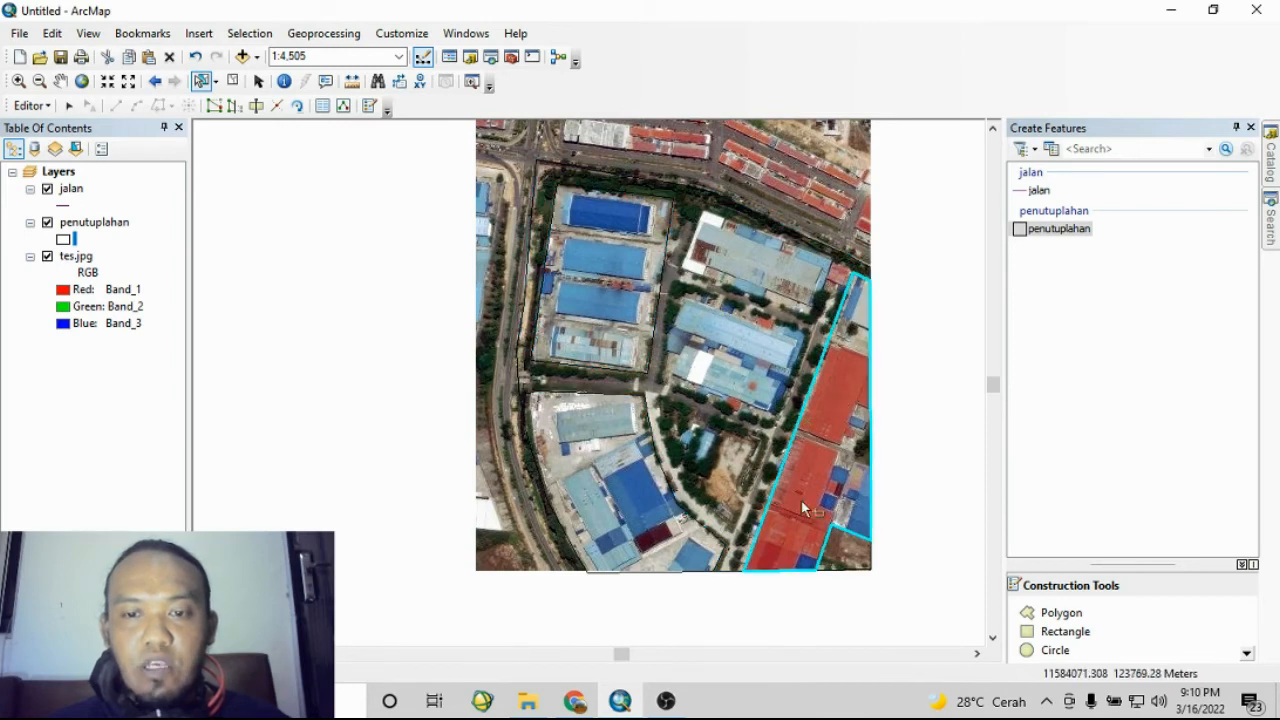
{"action": "left_click", "coordinate": [604, 476]}
{"action": "left_click", "coordinate": [835, 520]}
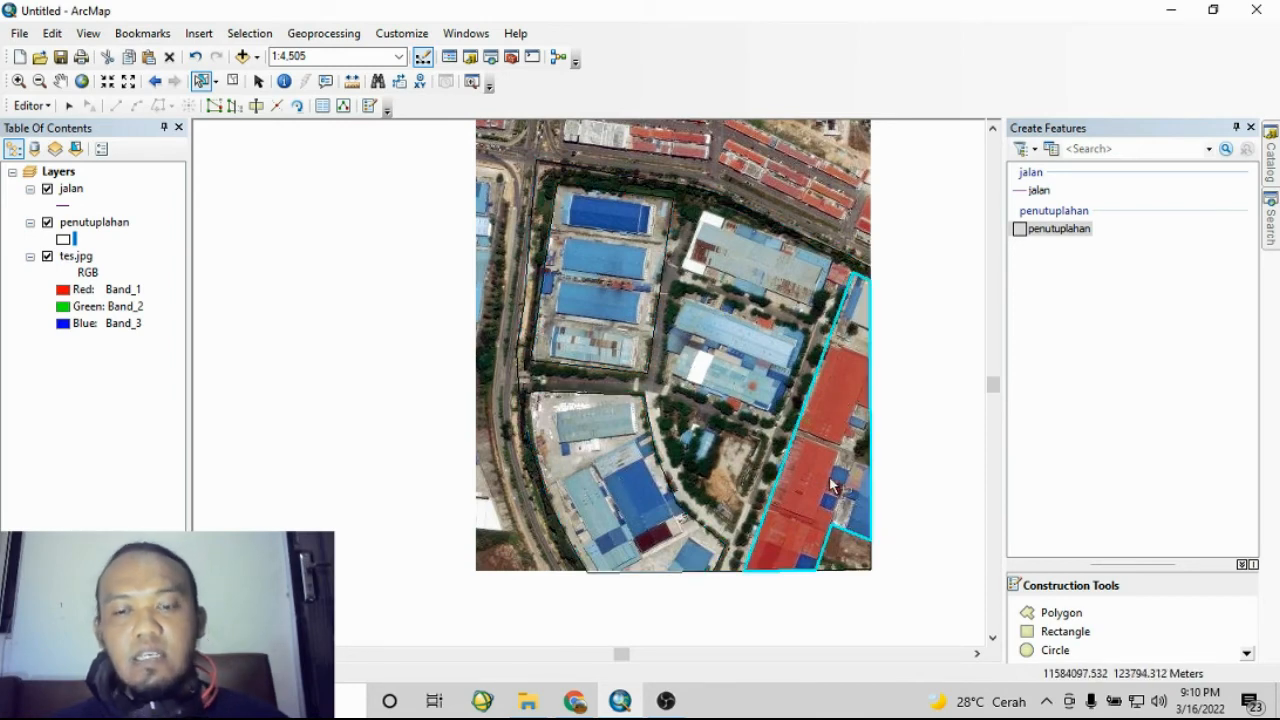
{"action": "left_click", "coordinate": [836, 566]}
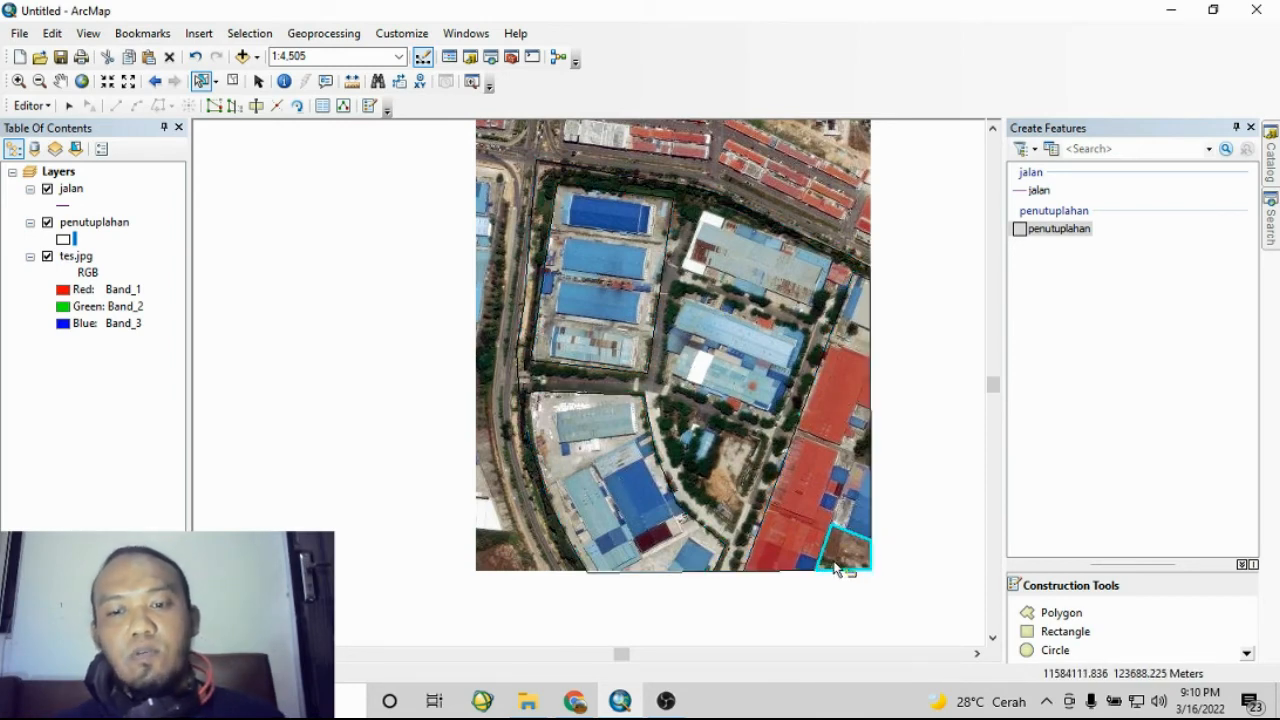
- Open the attribute table of the penutuplahan layer and move it beside the map
{"action": "left_click", "coordinate": [89, 225]}
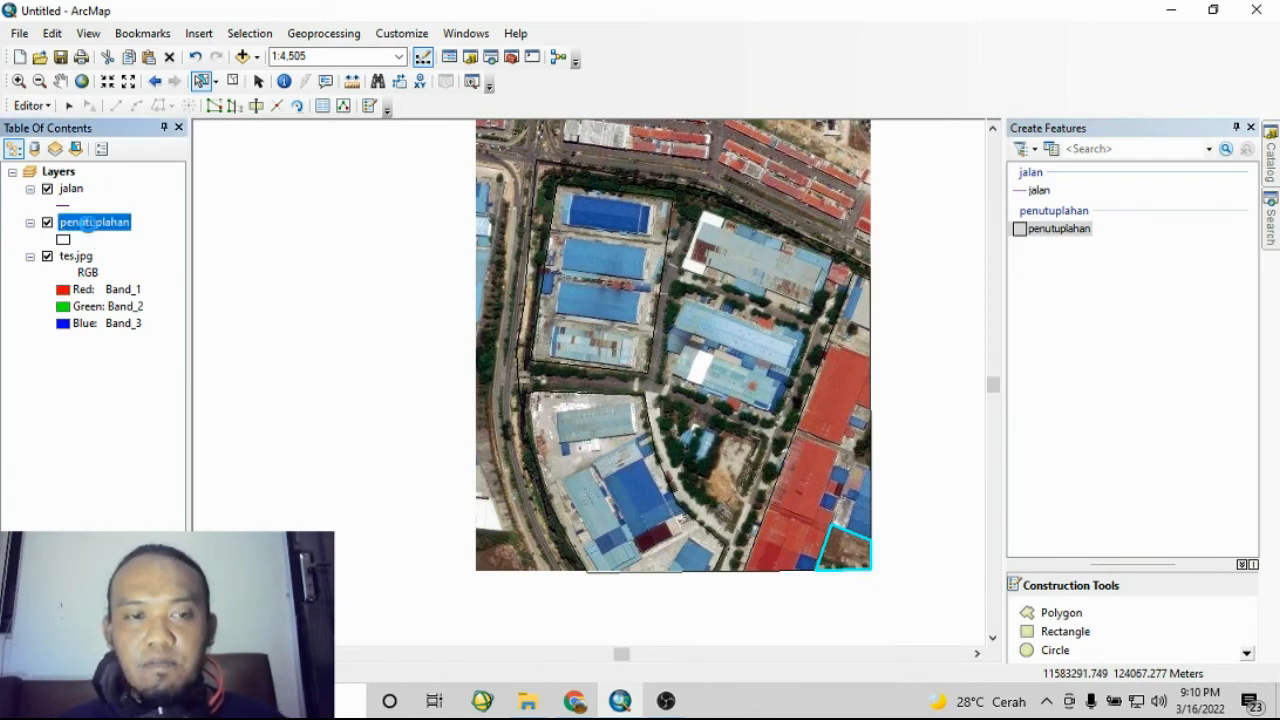
{"action": "right_click", "coordinate": [90, 225]}
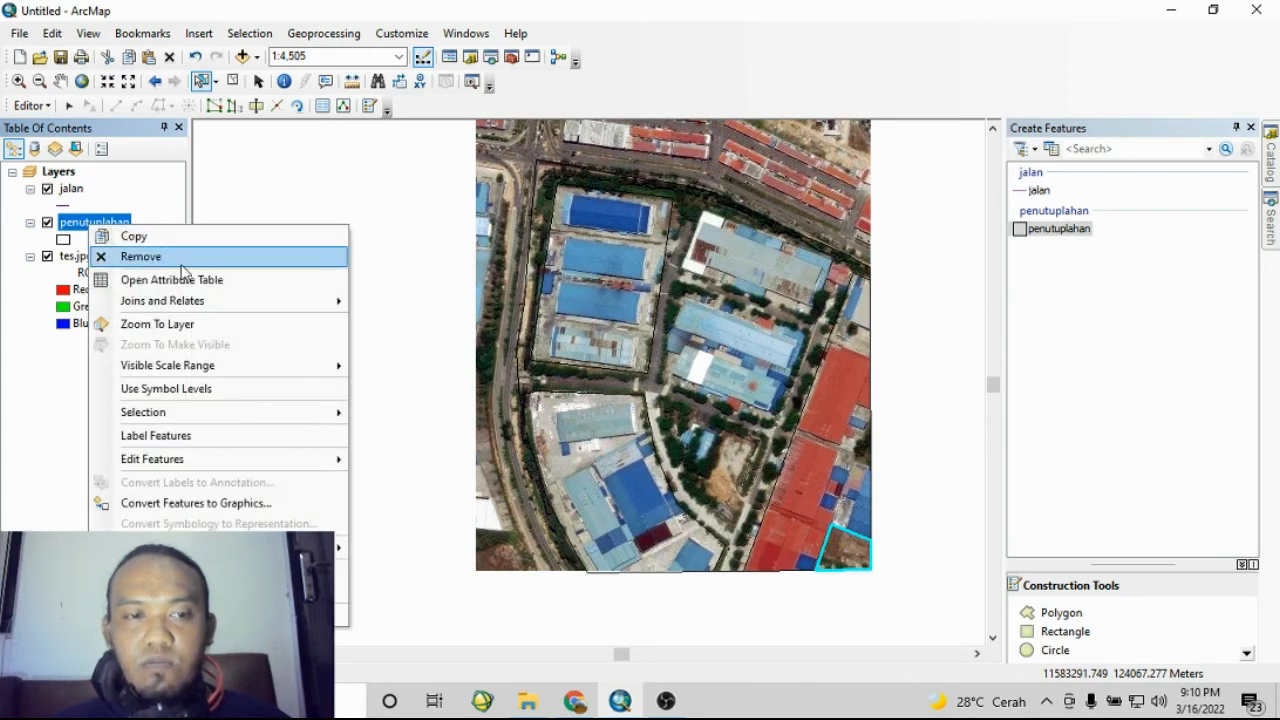
{"action": "left_click", "coordinate": [203, 289]}
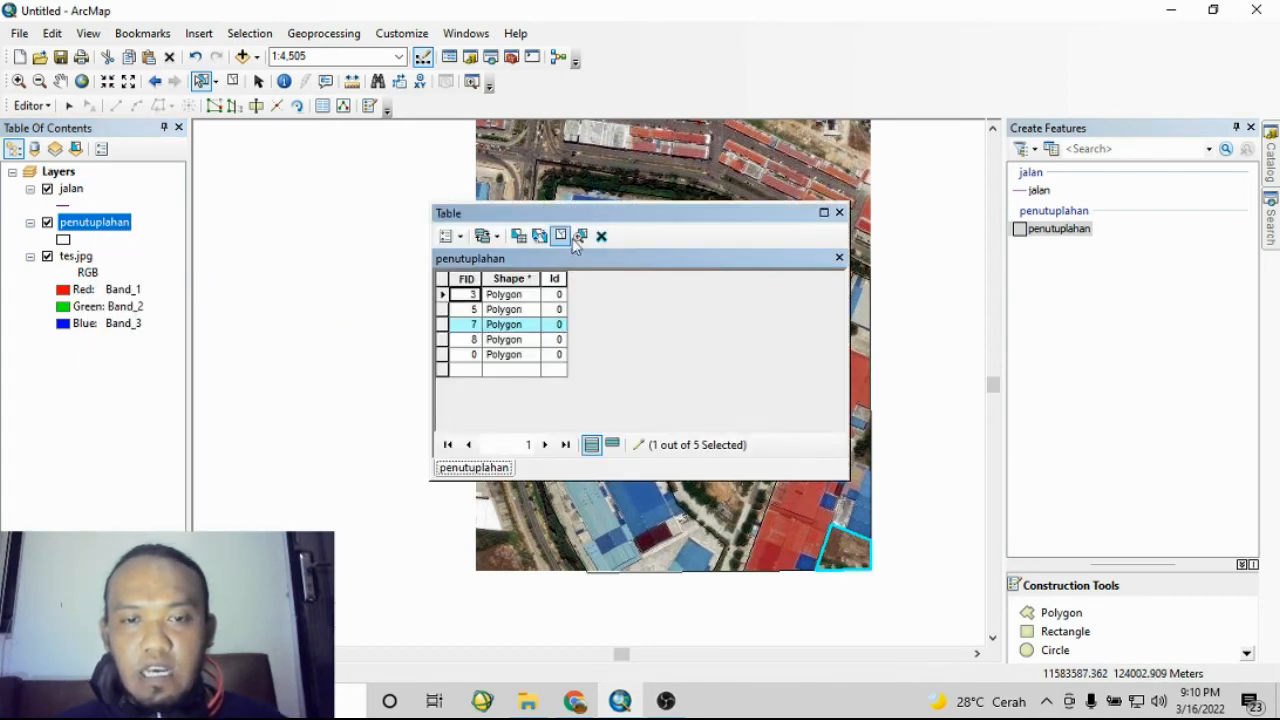
{"action": "left_click_drag", "start_coordinate": [653, 210], "coordinate": [940, 272]}
{"action": "left_click", "coordinate": [886, 369]}
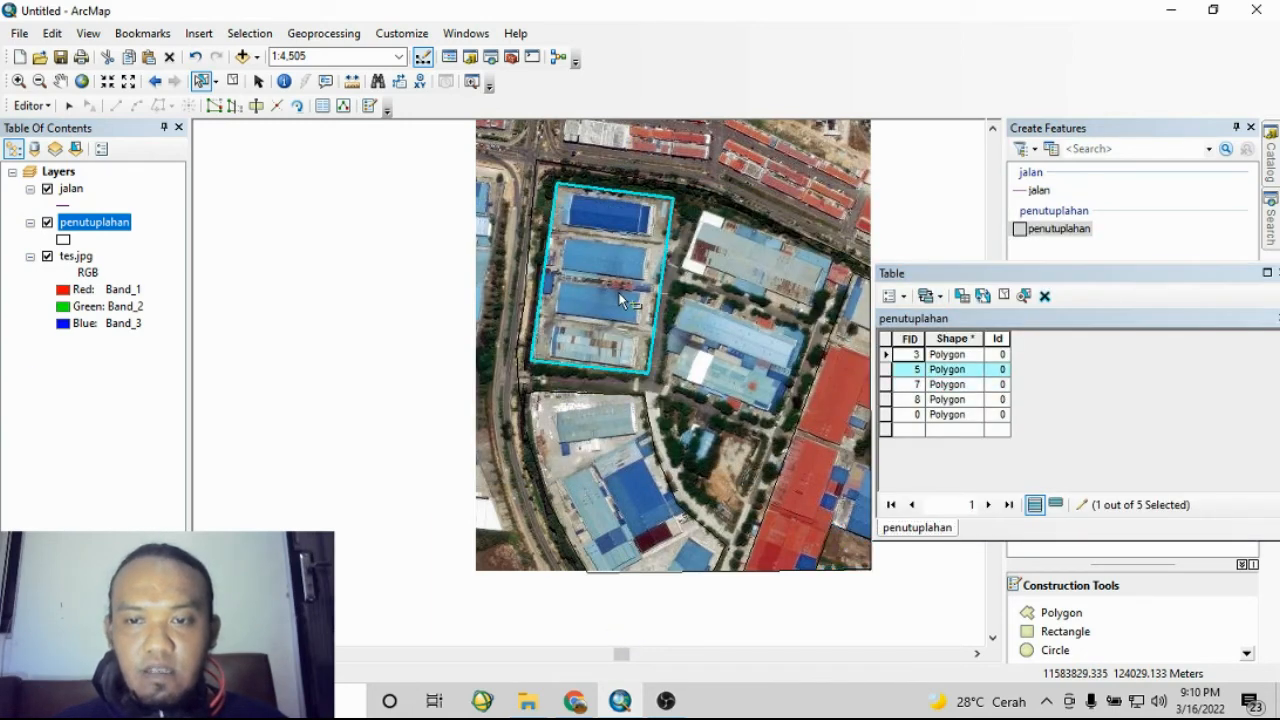
- Select the polygons one by one on the map to match them with their table rows
{"action": "left_click", "coordinate": [706, 317]}
{"action": "left_click", "coordinate": [807, 468]}
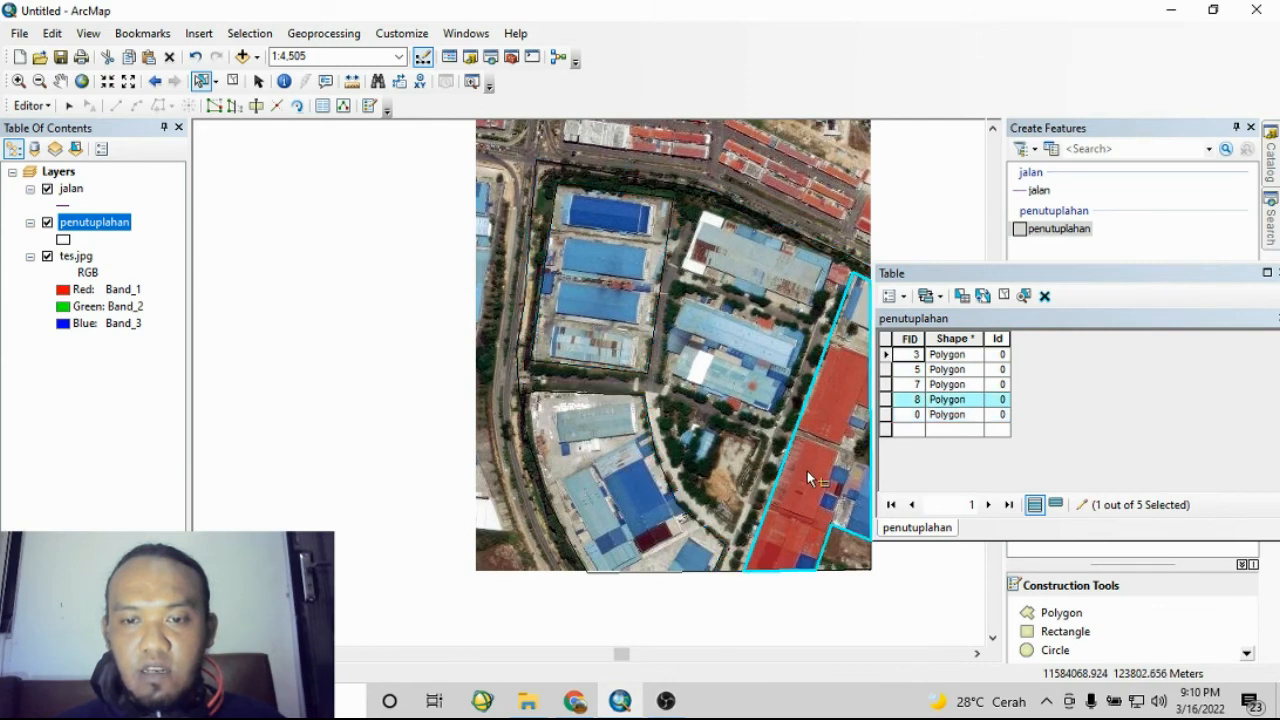
{"action": "left_click", "coordinate": [616, 494]}
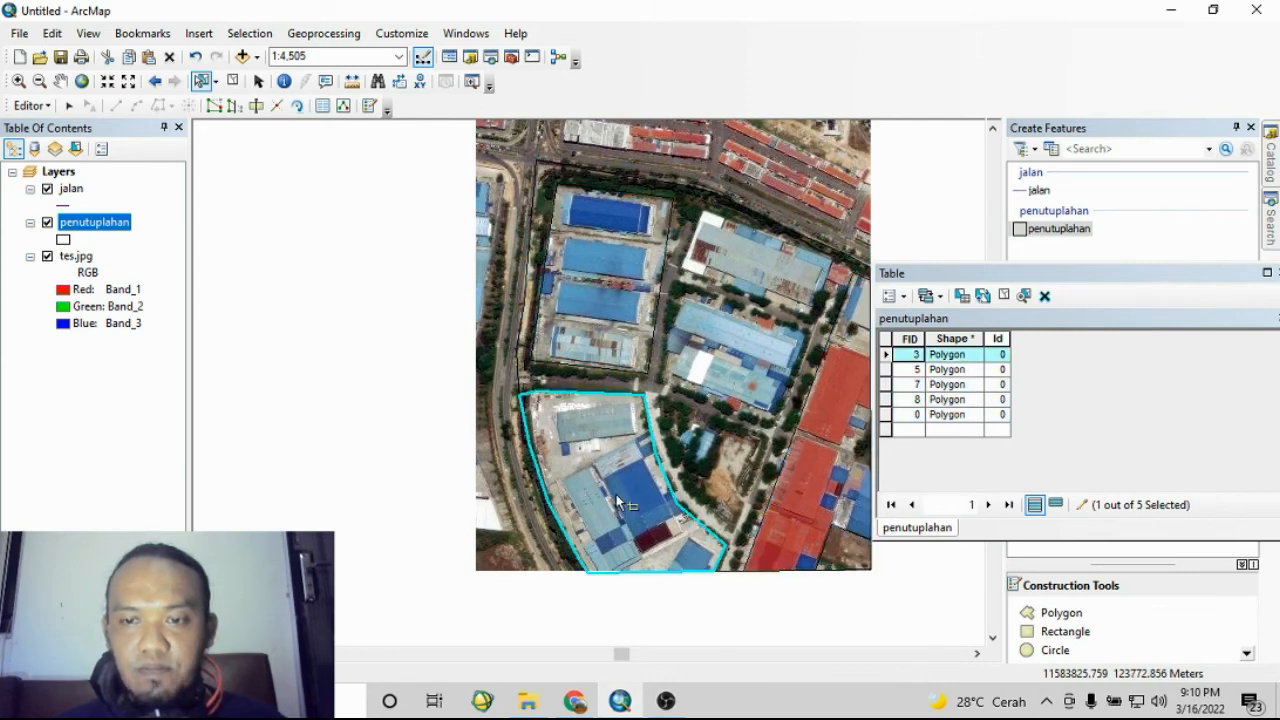
{"action": "left_click", "coordinate": [728, 480]}
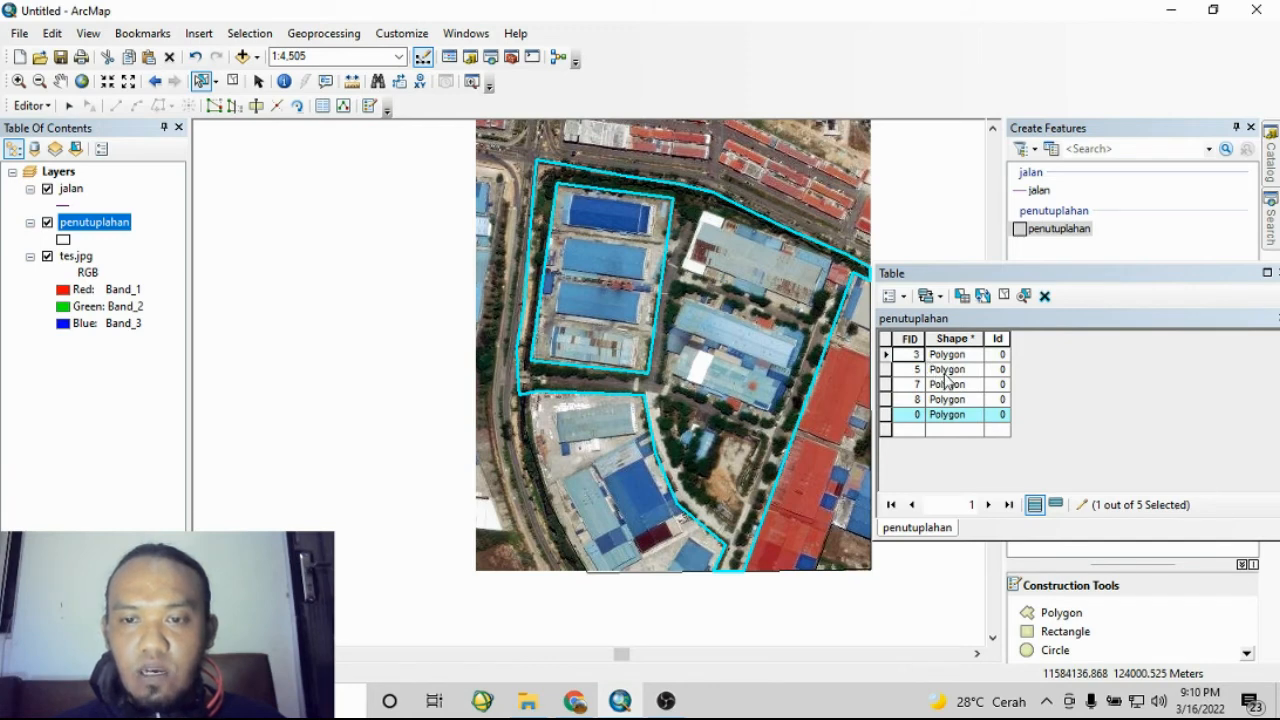
{"action": "left_click", "coordinate": [818, 492]}
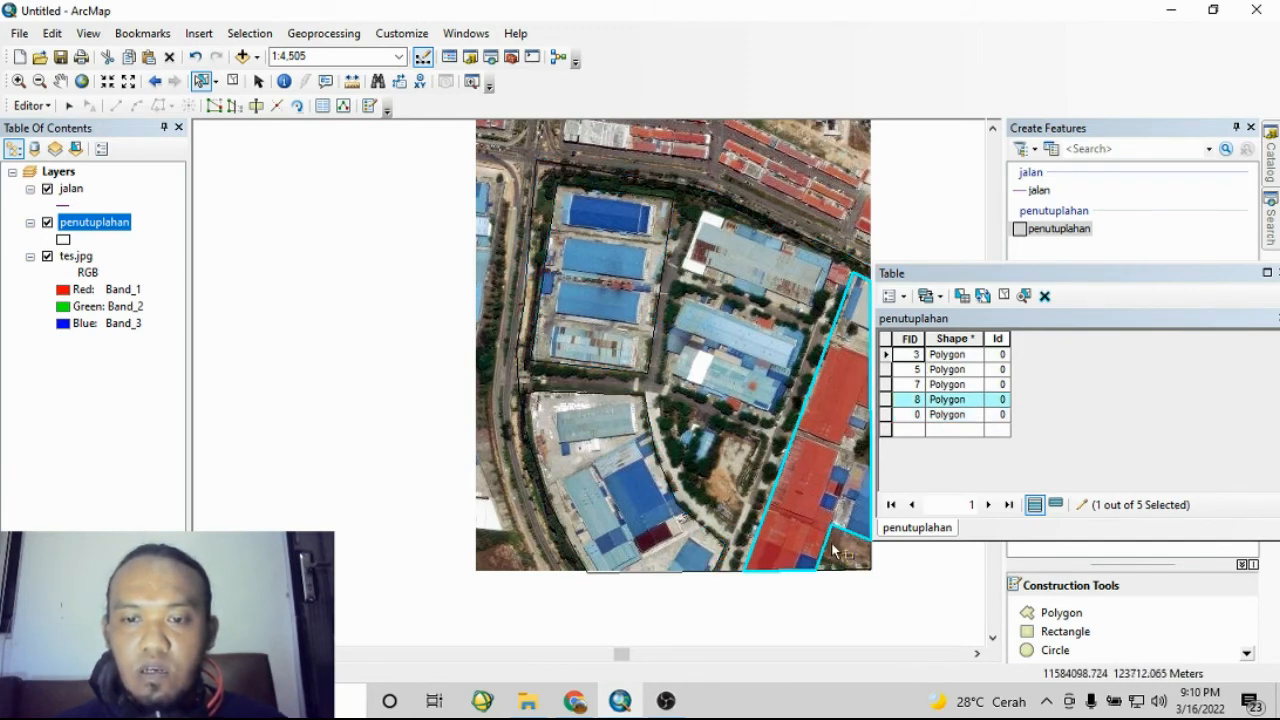
{"action": "left_click", "coordinate": [845, 550]}
{"action": "left_click", "coordinate": [738, 358]}
{"action": "left_click", "coordinate": [627, 274]}
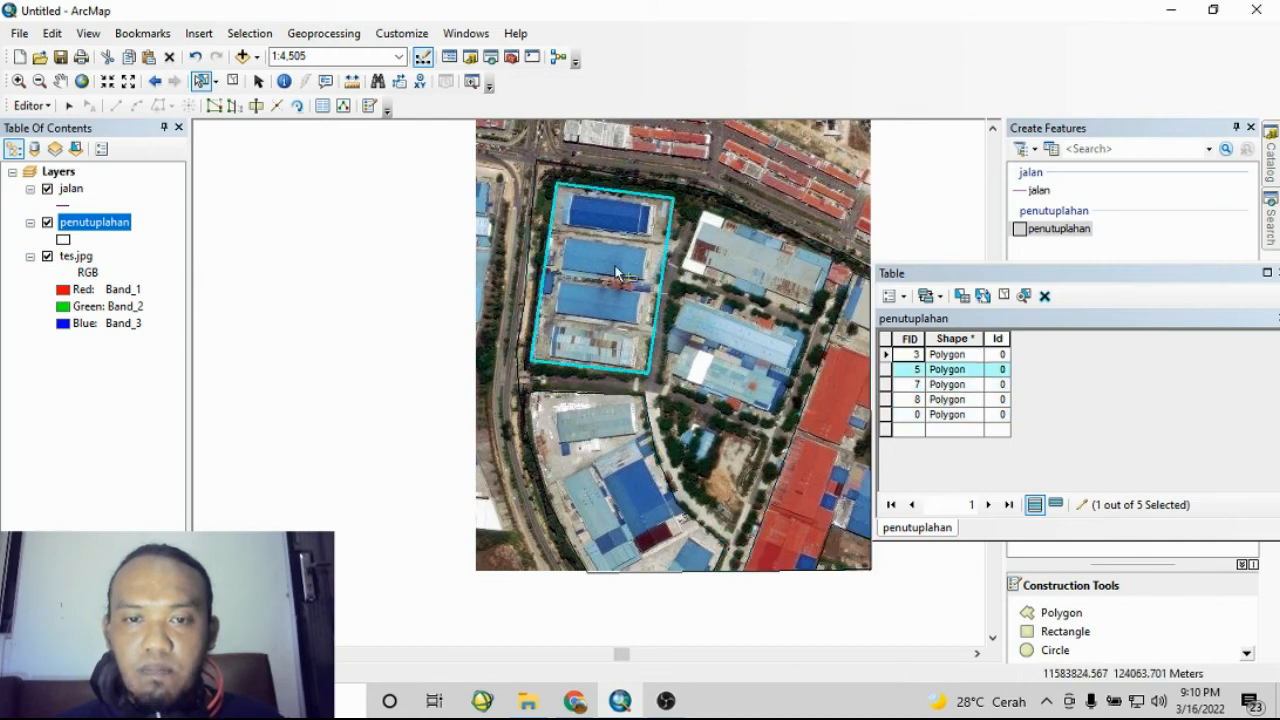
{"action": "left_click", "coordinate": [610, 436]}
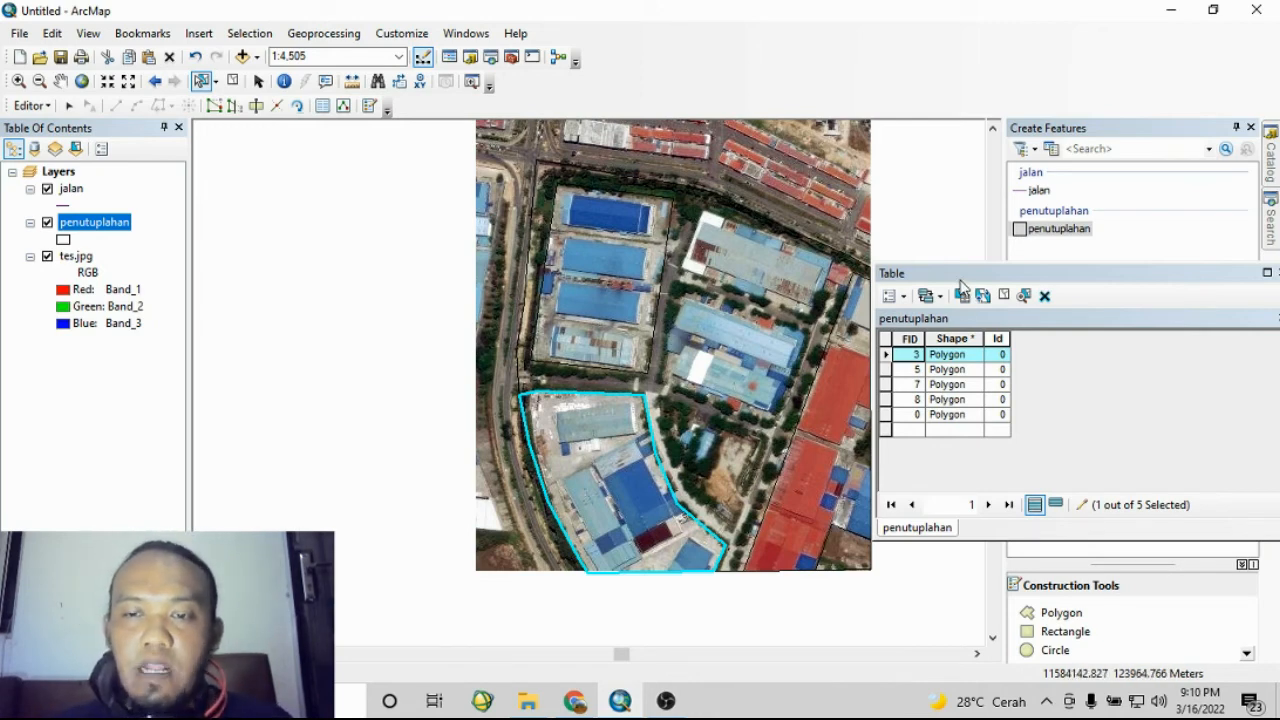
{"action": "left_click_drag", "start_coordinate": [959, 281], "coordinate": [969, 197]}
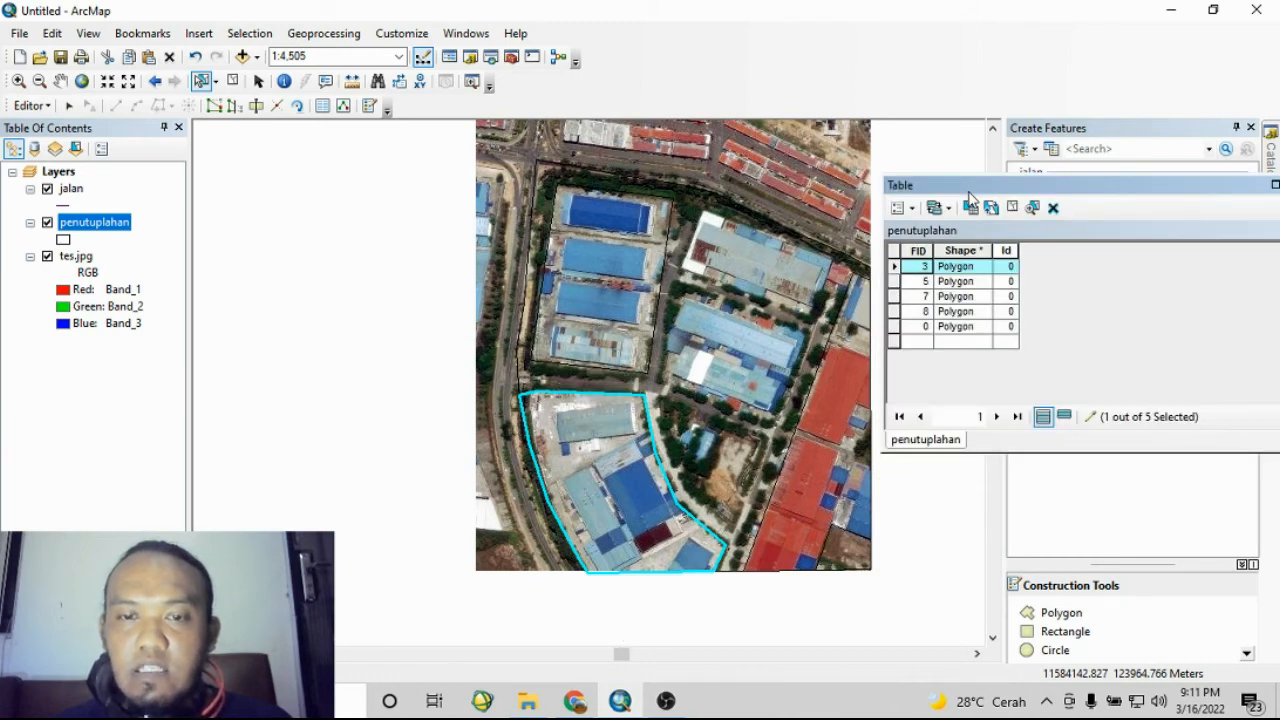
{"action": "left_click", "coordinate": [897, 208]}
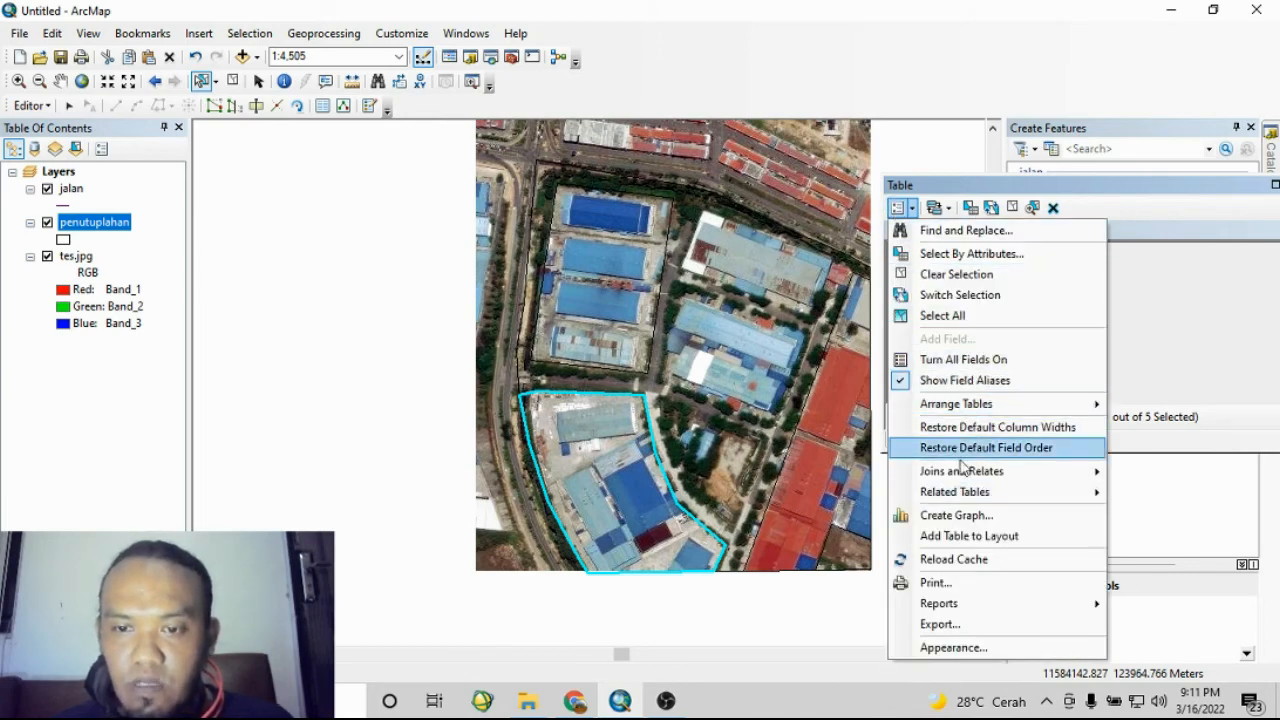
{"action": "mouse_move", "coordinate": [1007, 490]}
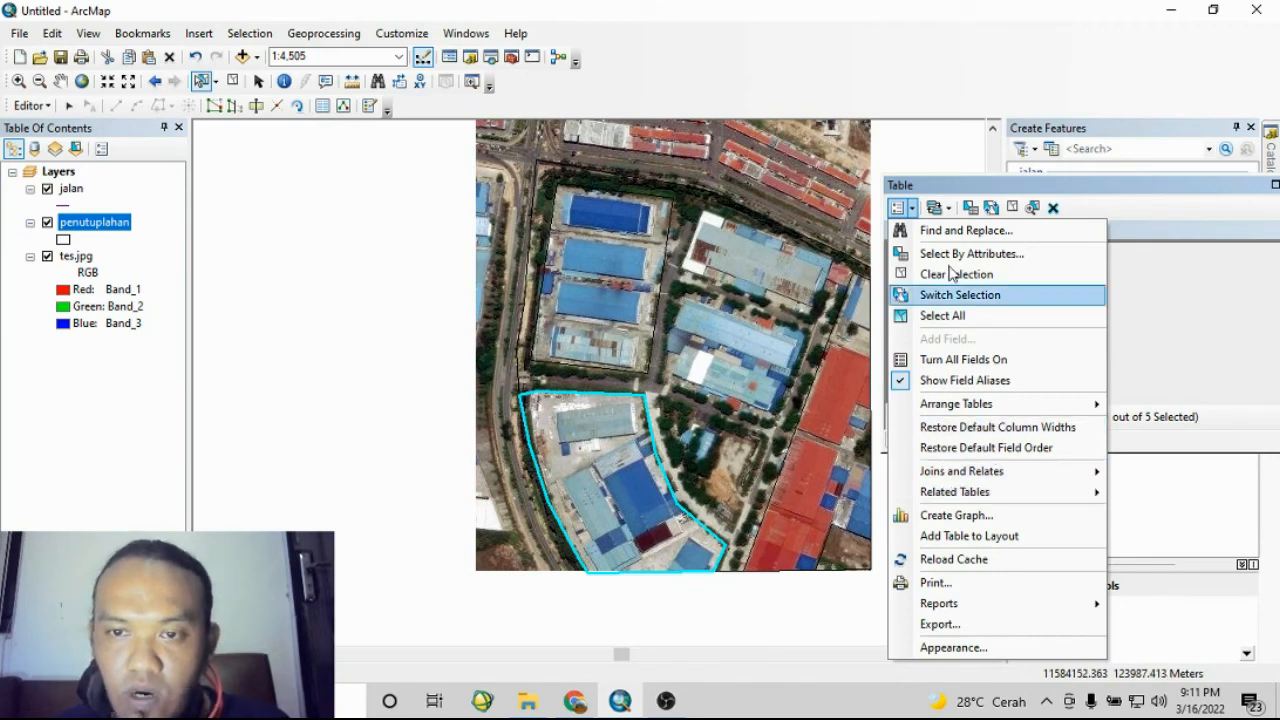
{"action": "left_click", "coordinate": [1077, 204]}
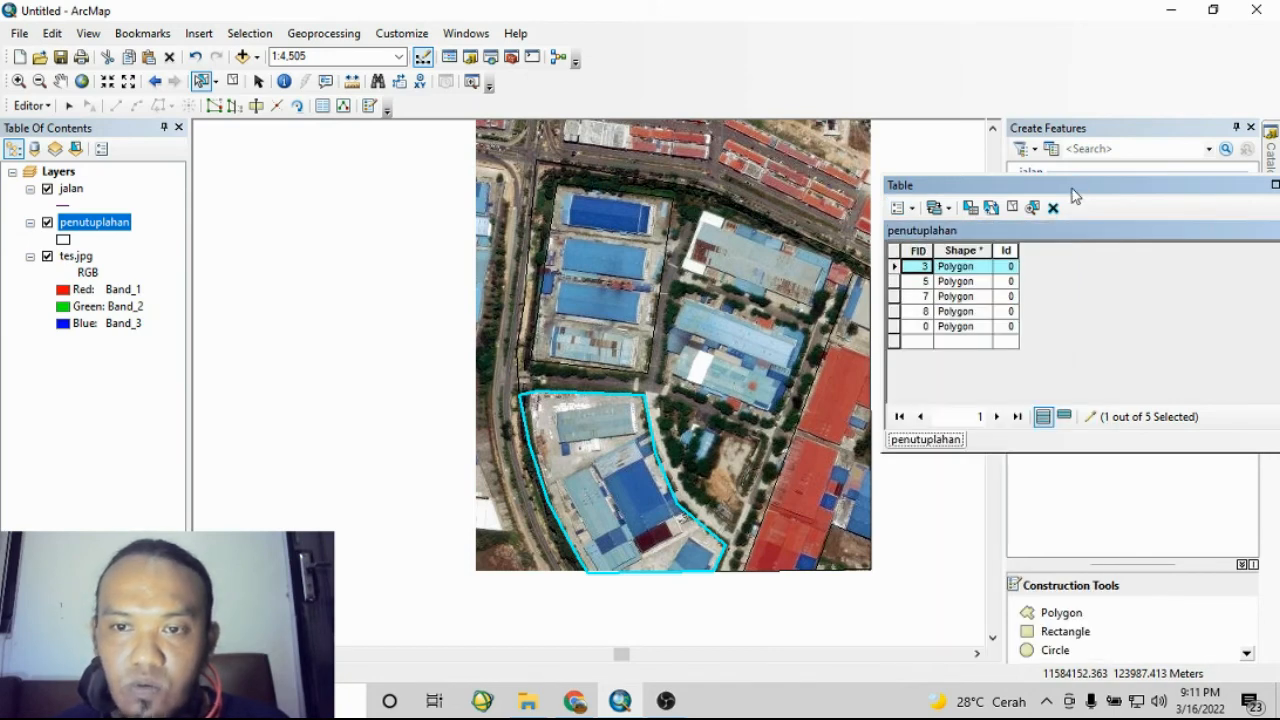
- Save the edits and stop the editing session
{"action": "left_click", "coordinate": [22, 106]}
{"action": "left_click", "coordinate": [52, 170]}
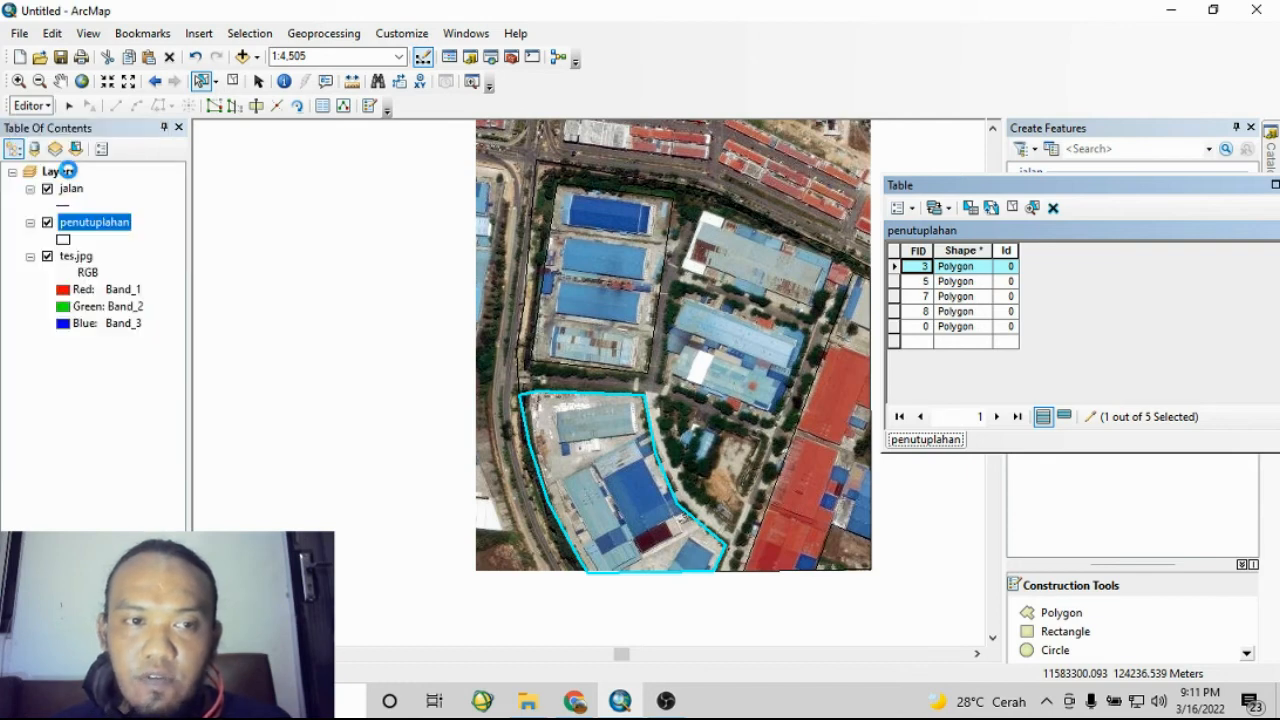
{"action": "left_click", "coordinate": [29, 106]}
{"action": "left_click", "coordinate": [62, 145]}
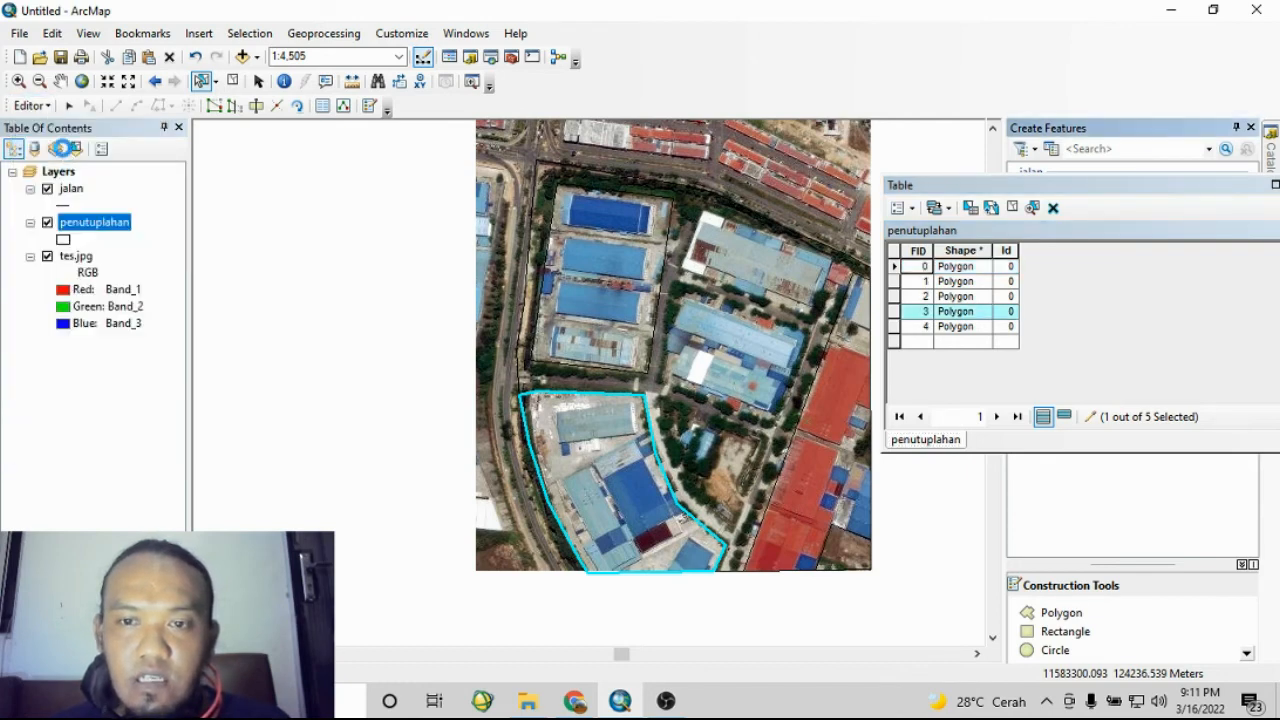
- Add a Text field named ket to the penutuplahan attribute table
{"action": "left_click", "coordinate": [899, 207]}
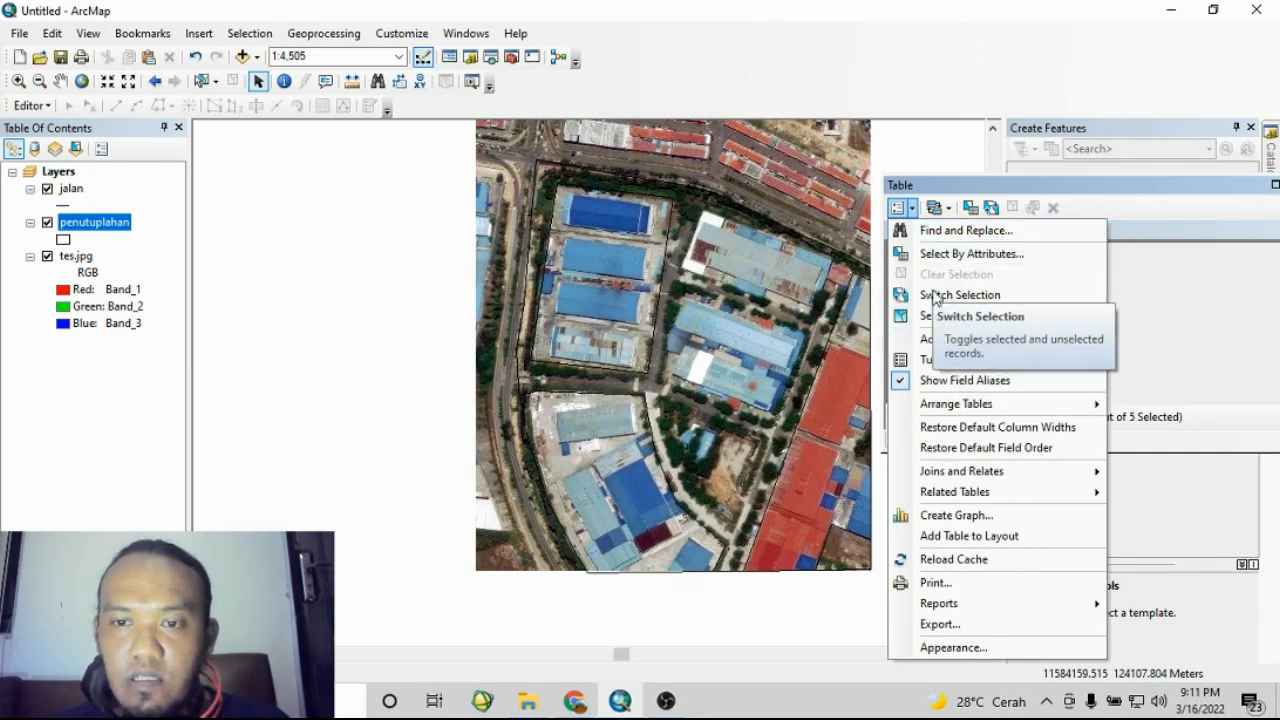
{"action": "left_click", "coordinate": [950, 340]}
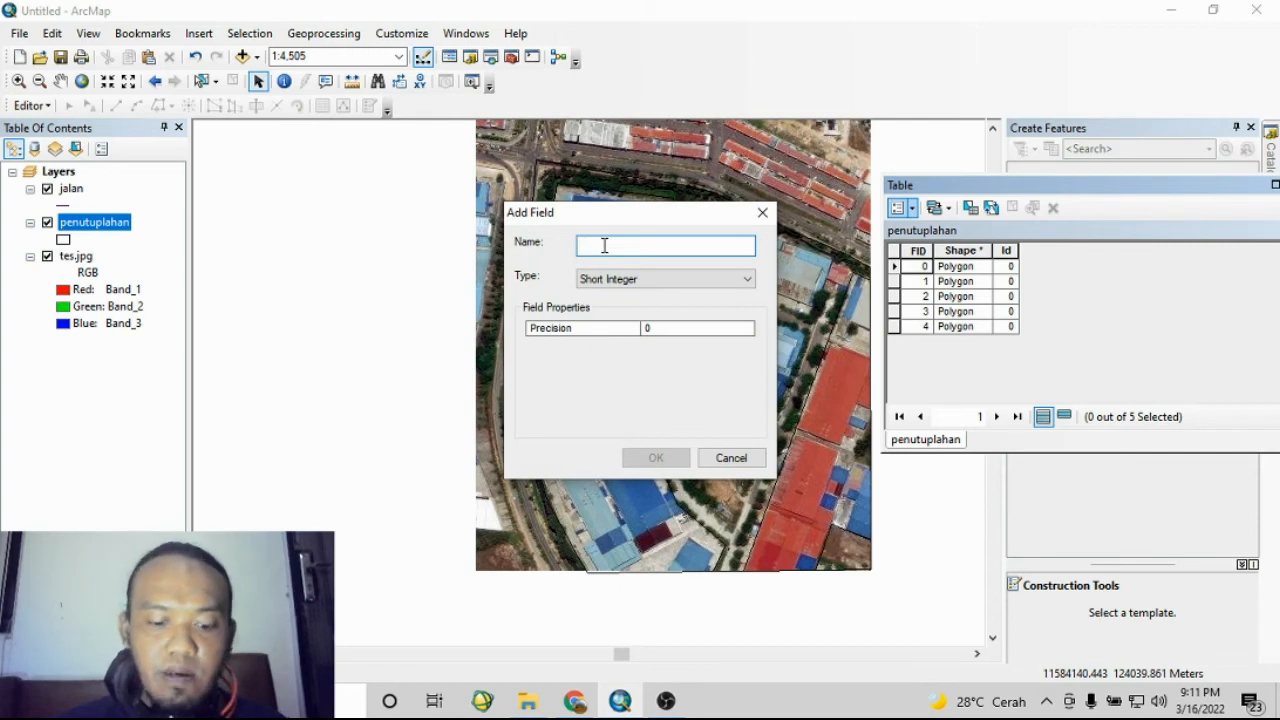
{"action": "type", "text": "ket"}
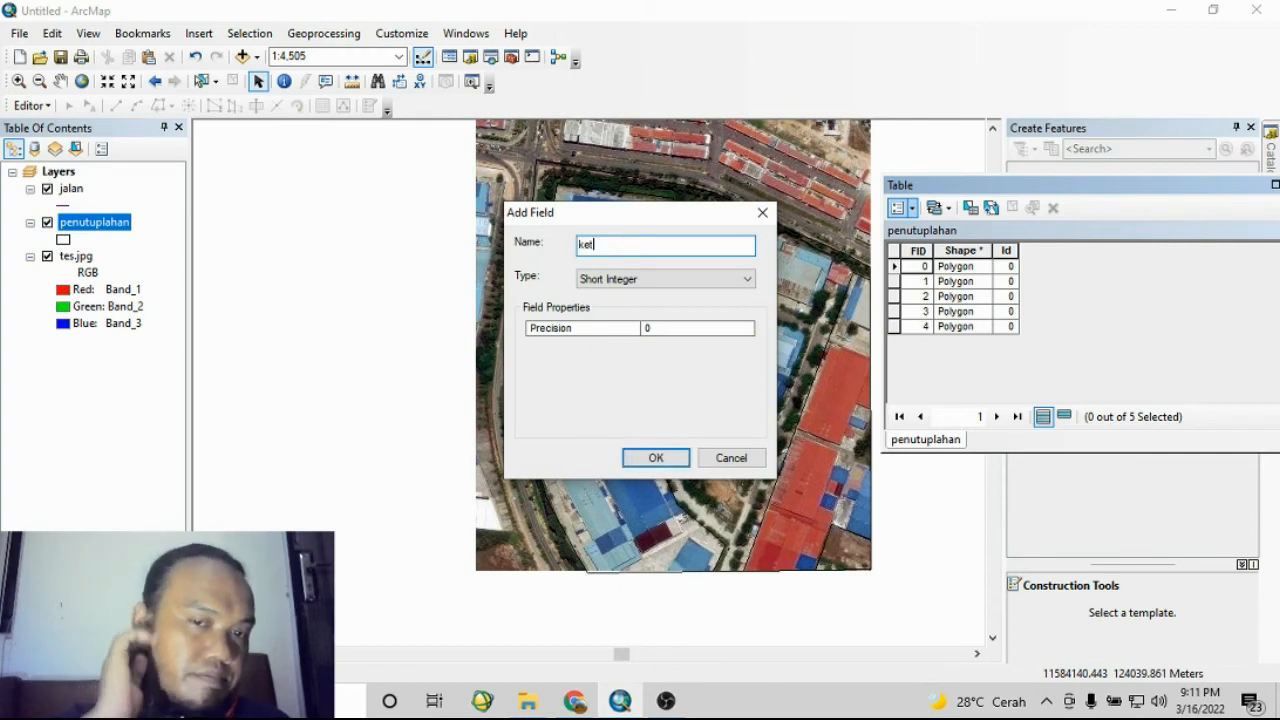
{"action": "left_click", "coordinate": [659, 284]}
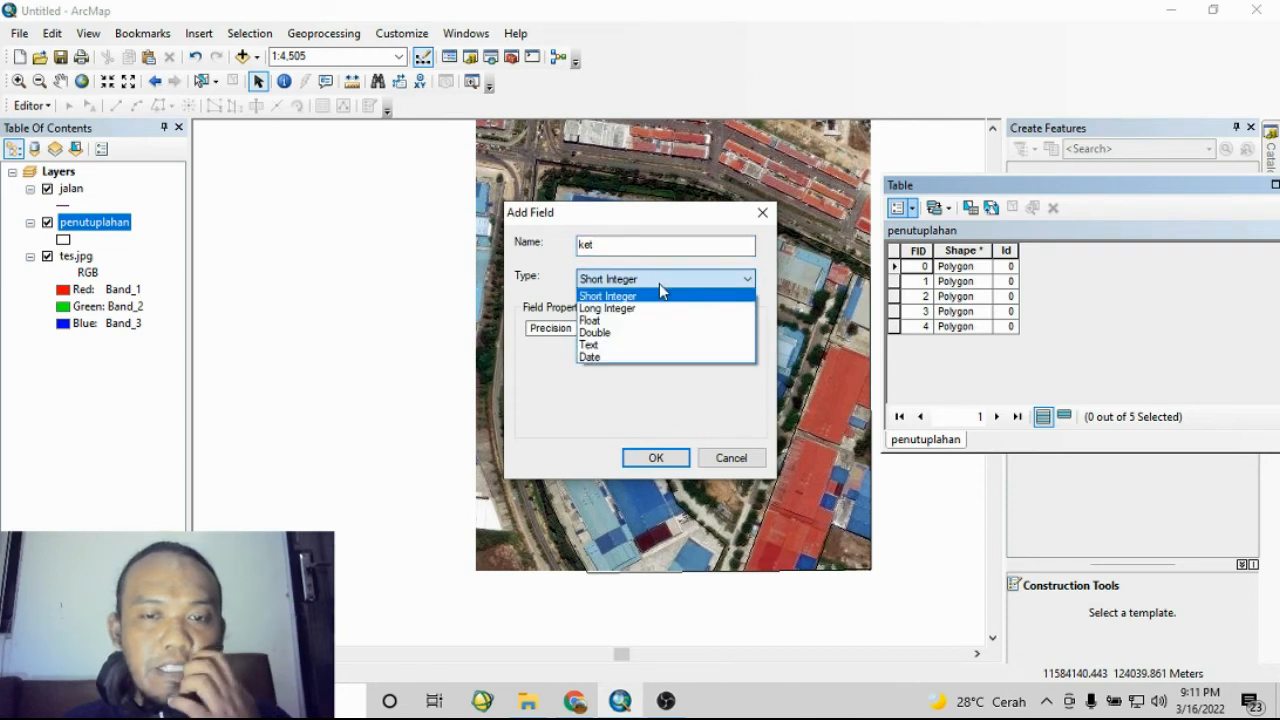
{"action": "left_click", "coordinate": [660, 345]}
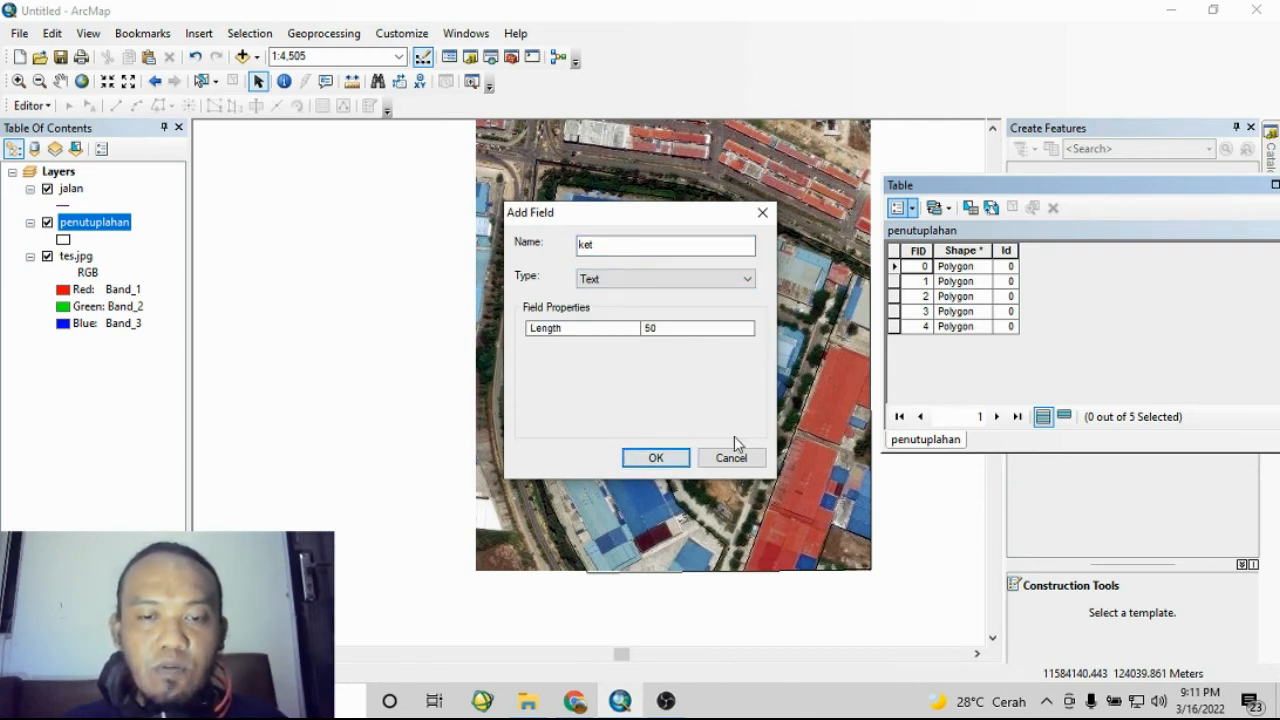
{"action": "left_click", "coordinate": [662, 460]}
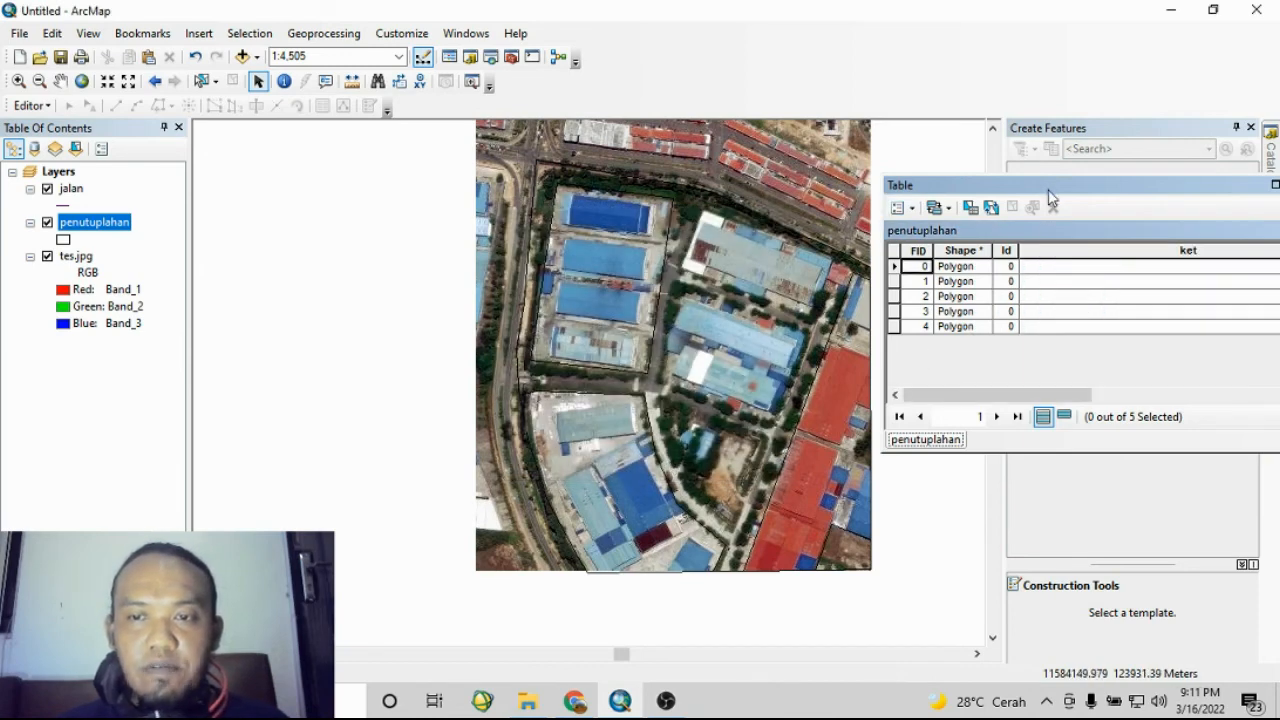
- Move the attribute table beside the layer list and click through the empty ket cells
{"action": "left_click_drag", "start_coordinate": [1048, 186], "coordinate": [245, 345]}
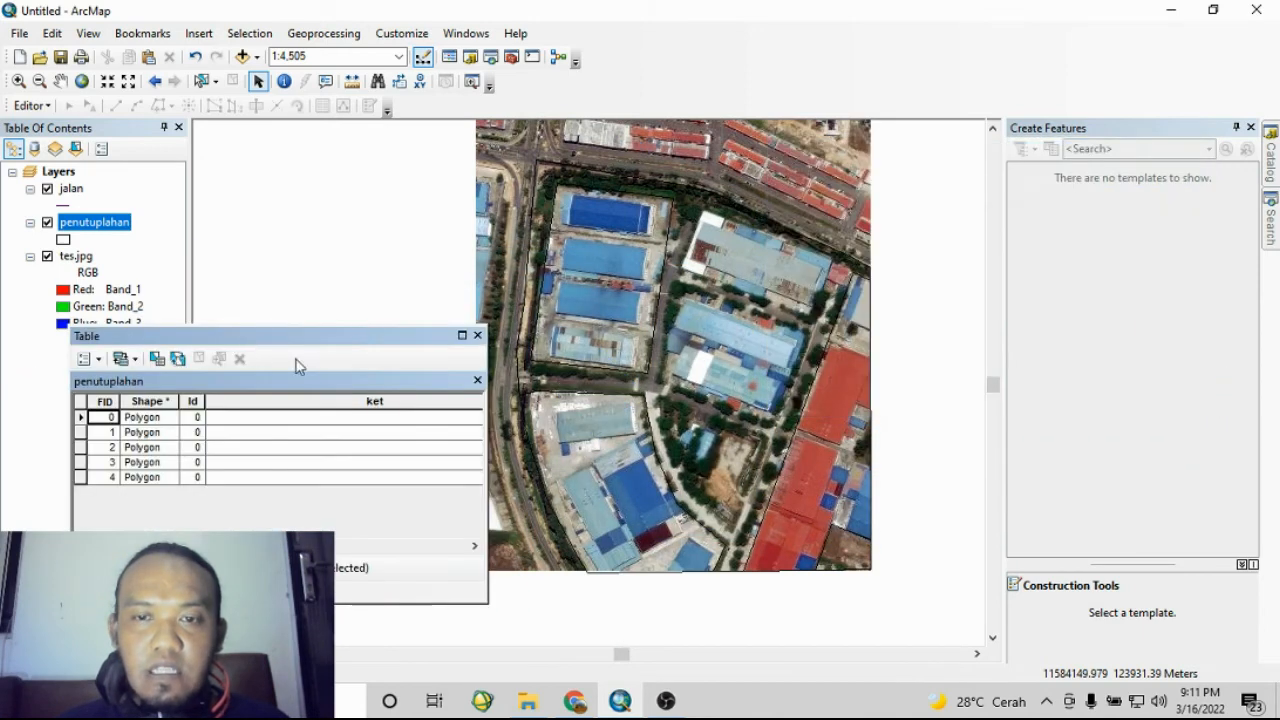
{"action": "left_click", "coordinate": [276, 432]}
{"action": "left_click", "coordinate": [251, 419]}
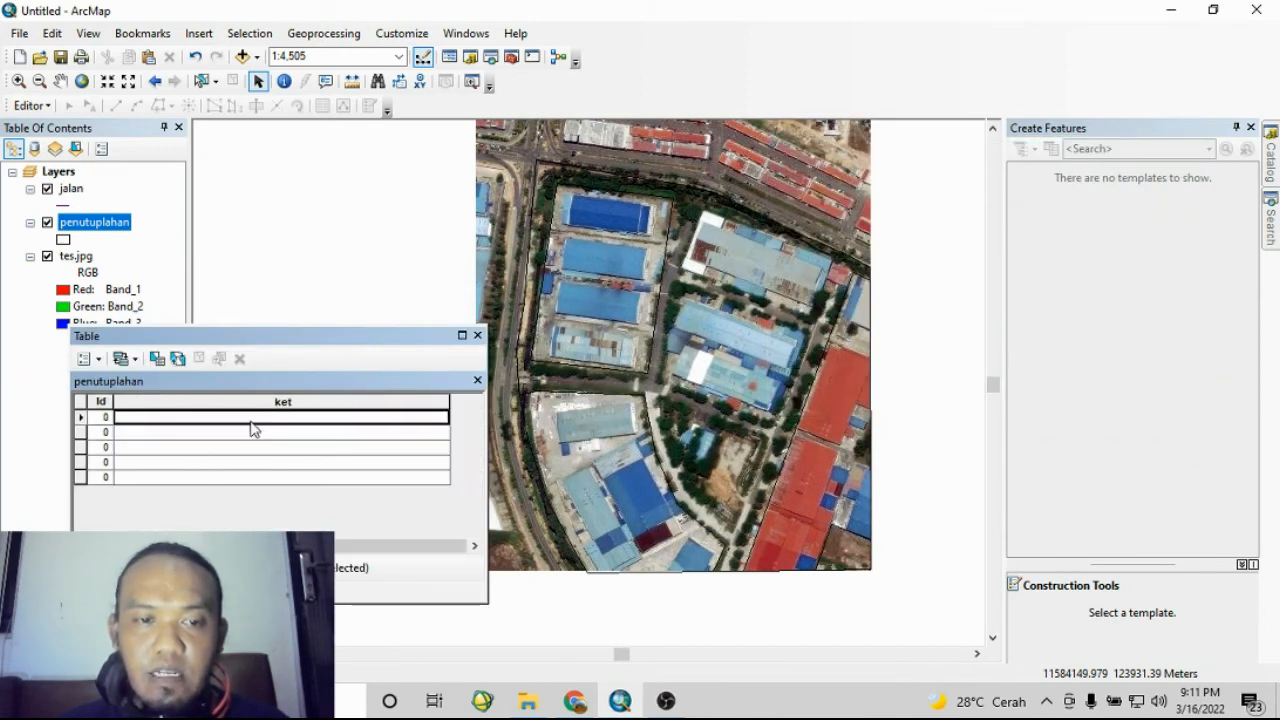
{"action": "left_click", "coordinate": [263, 433]}
{"action": "left_click", "coordinate": [267, 448]}
{"action": "left_click", "coordinate": [272, 462]}
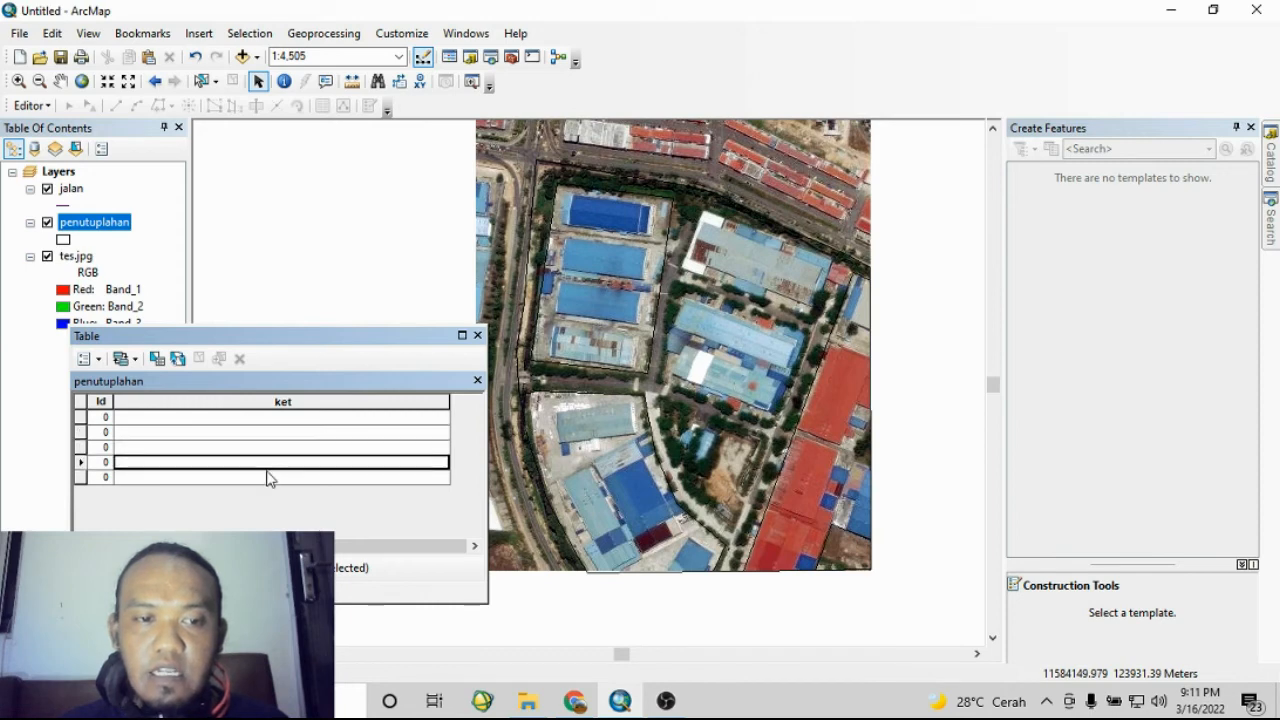
{"action": "left_click", "coordinate": [268, 477]}
{"action": "left_click", "coordinate": [273, 432]}
{"action": "left_click", "coordinate": [285, 447]}
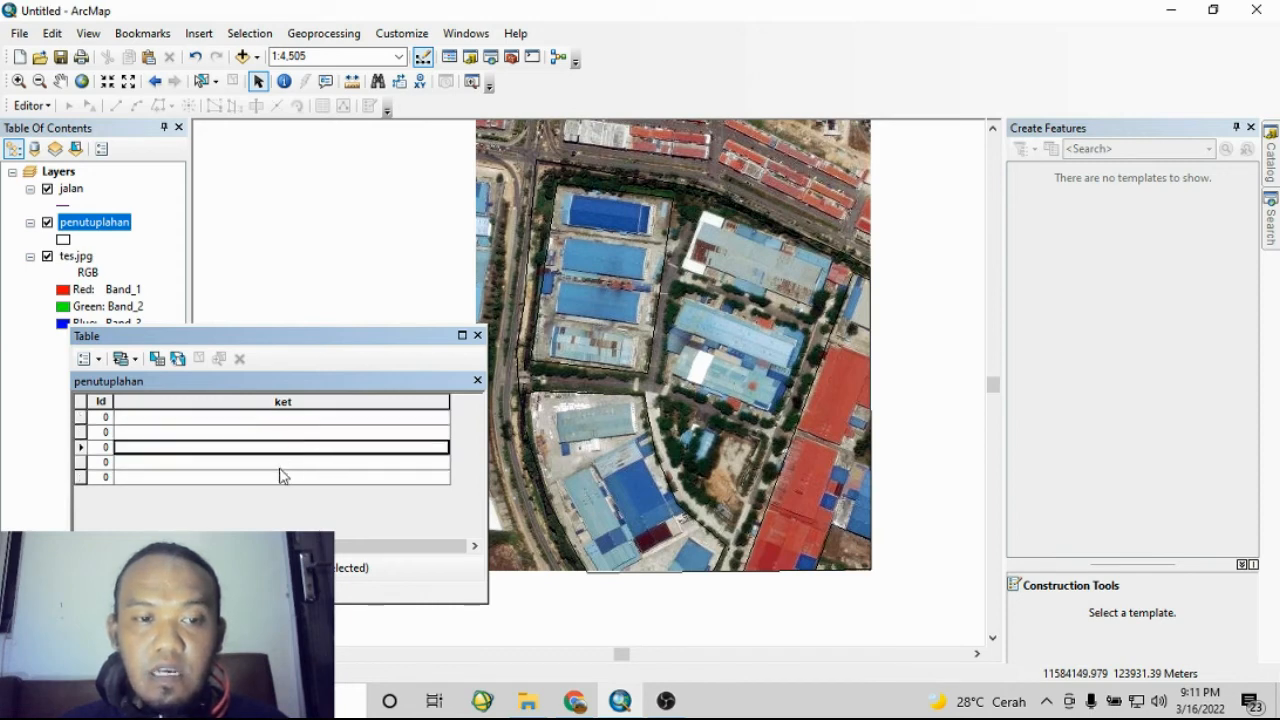
{"action": "left_click", "coordinate": [280, 466]}
{"action": "left_click", "coordinate": [270, 418]}
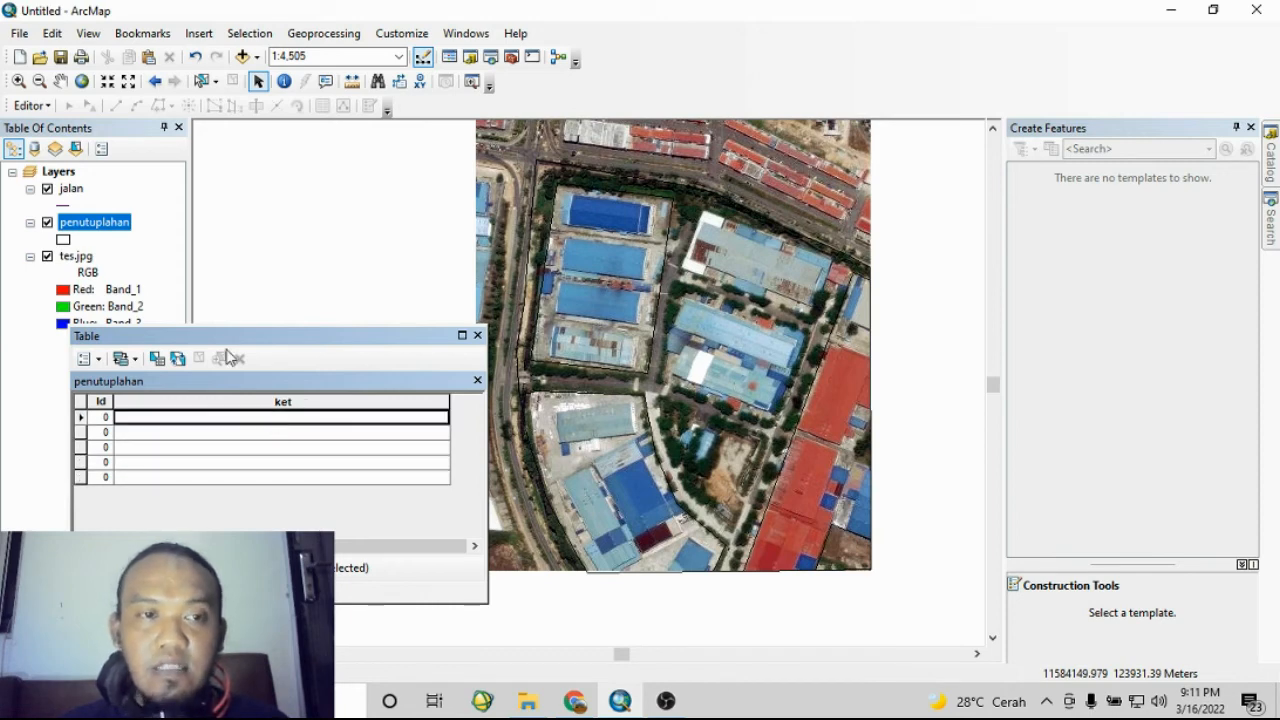
- Start an editing session on the layers, continuing past the start-editing dialog
{"action": "left_click", "coordinate": [30, 106]}
{"action": "left_click", "coordinate": [80, 126]}
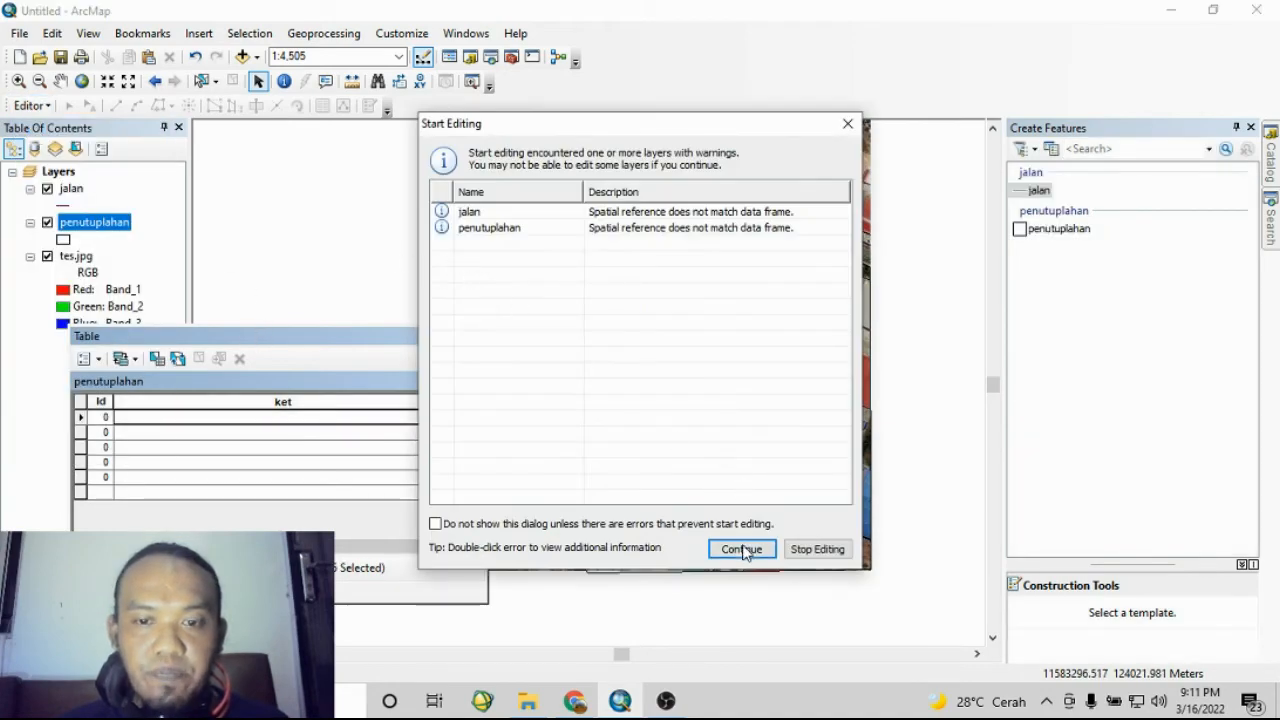
{"action": "left_click", "coordinate": [742, 549]}
{"action": "left_click", "coordinate": [260, 419]}
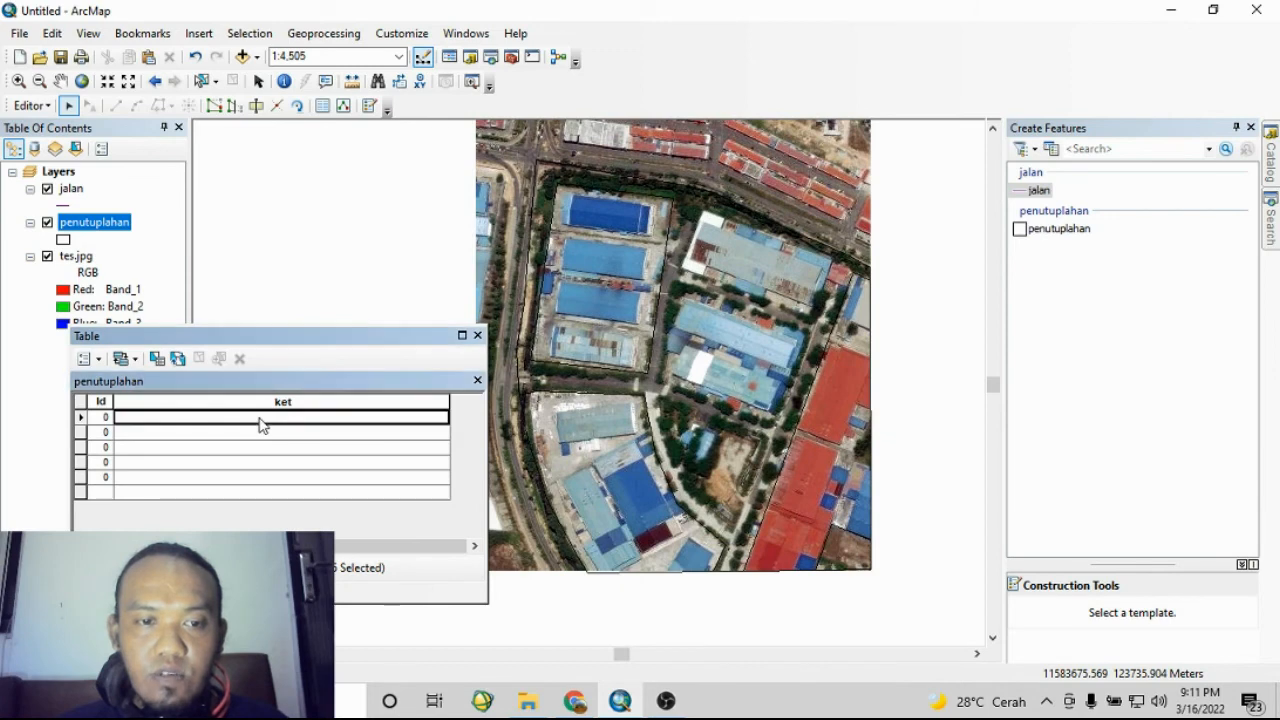
- Enter alpha as the ket value of the first polygon record
{"action": "left_click", "coordinate": [80, 418]}
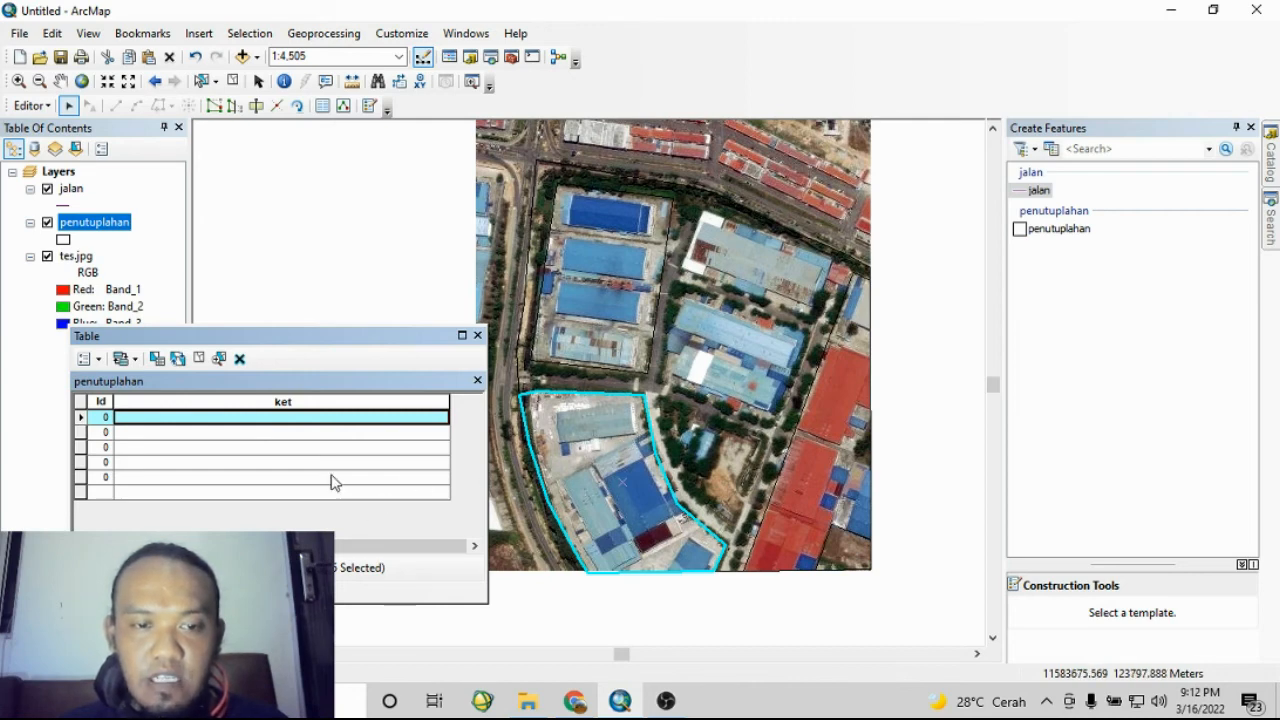
{"action": "left_click", "coordinate": [280, 420]}
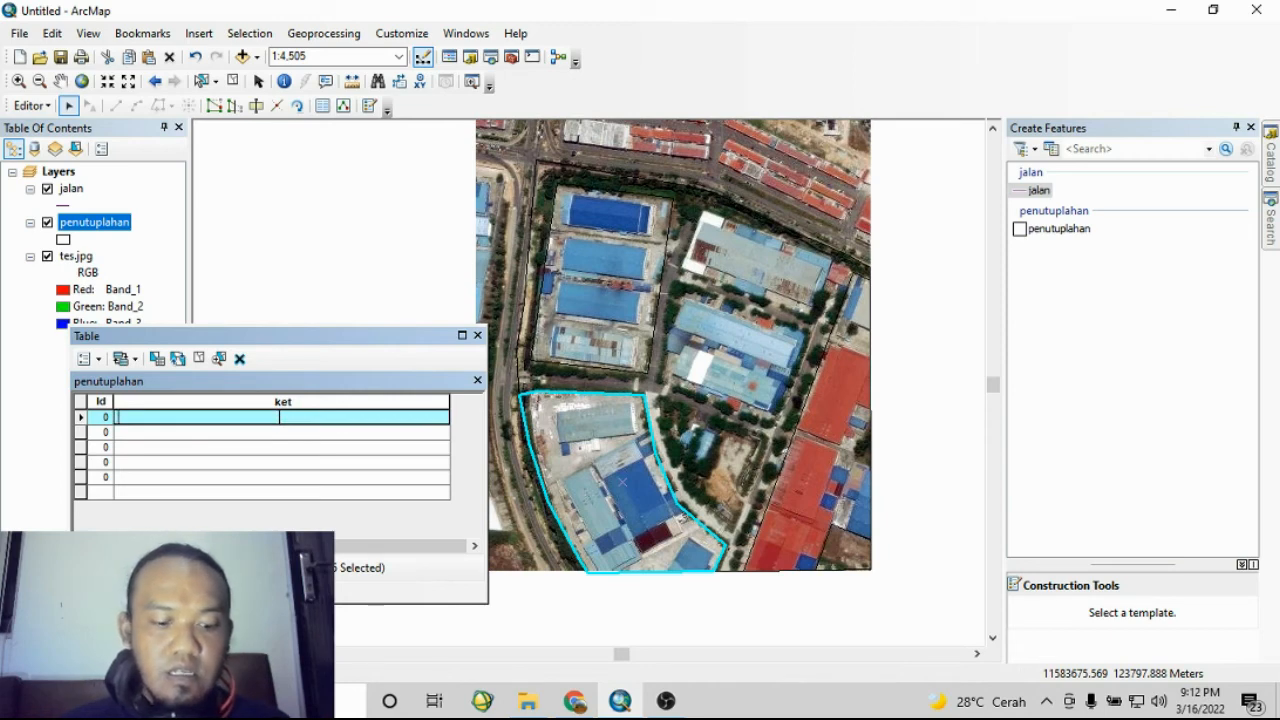
{"action": "type", "text": "alpha"}
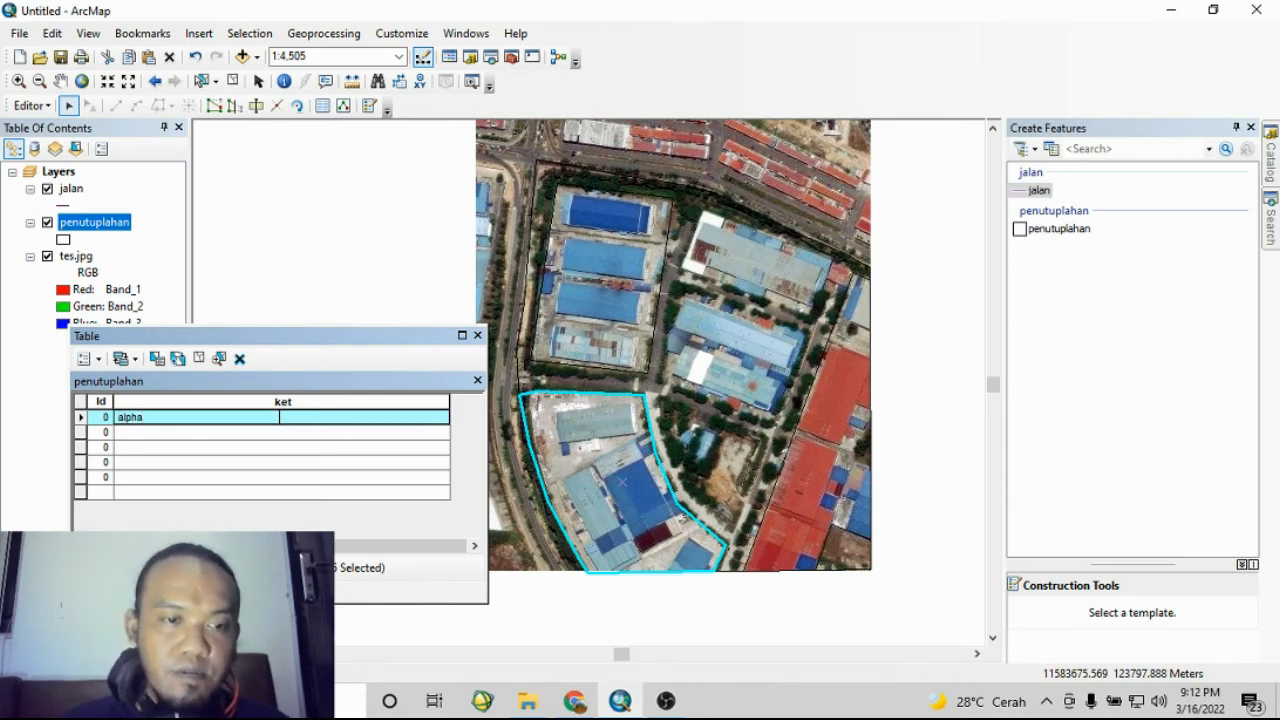
- Enter beta as the ket value of the second polygon record
{"action": "left_click", "coordinate": [81, 434]}
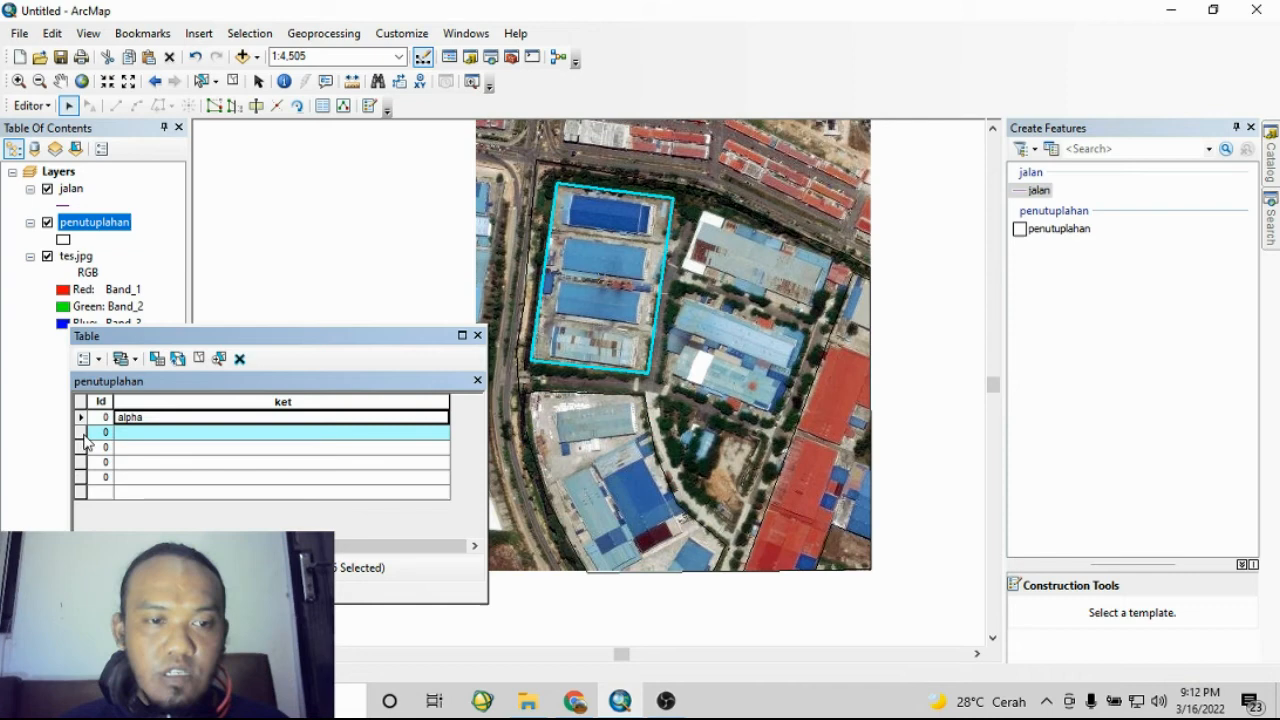
{"action": "left_click", "coordinate": [145, 434]}
{"action": "type", "text": "beta"}
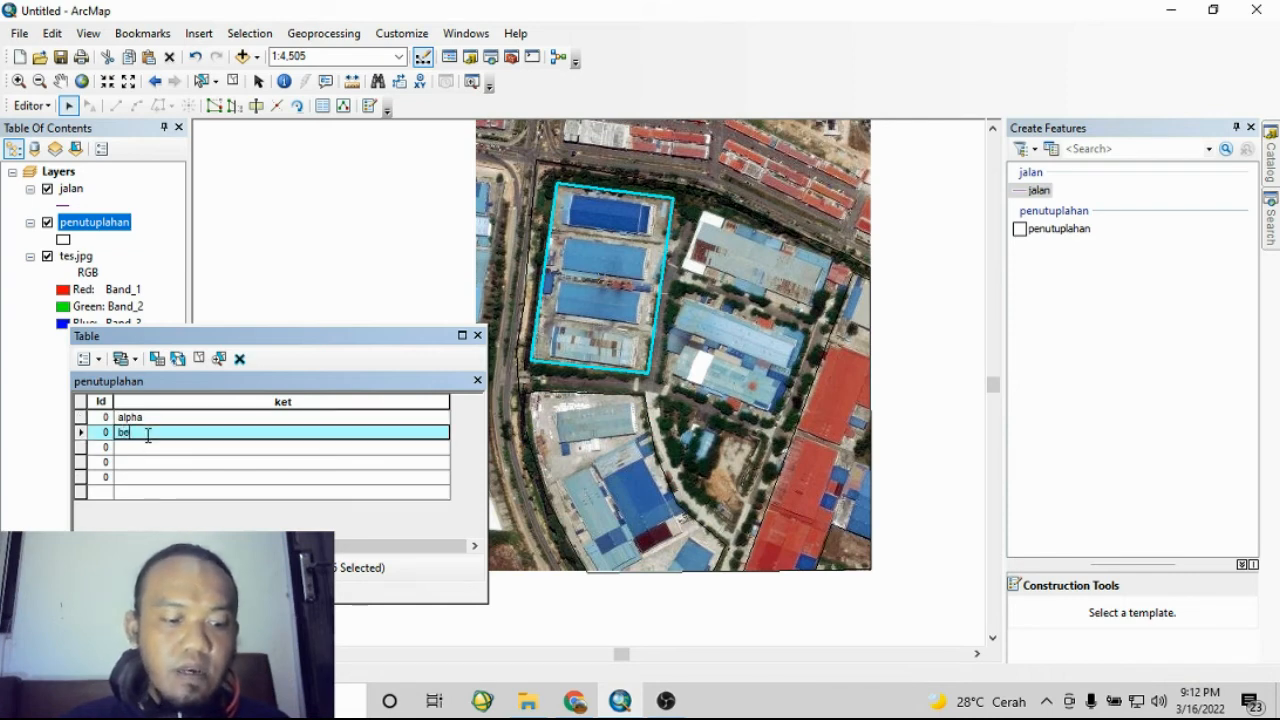
- Enter charlie as the ket value of the third polygon record
{"action": "left_click", "coordinate": [81, 447]}
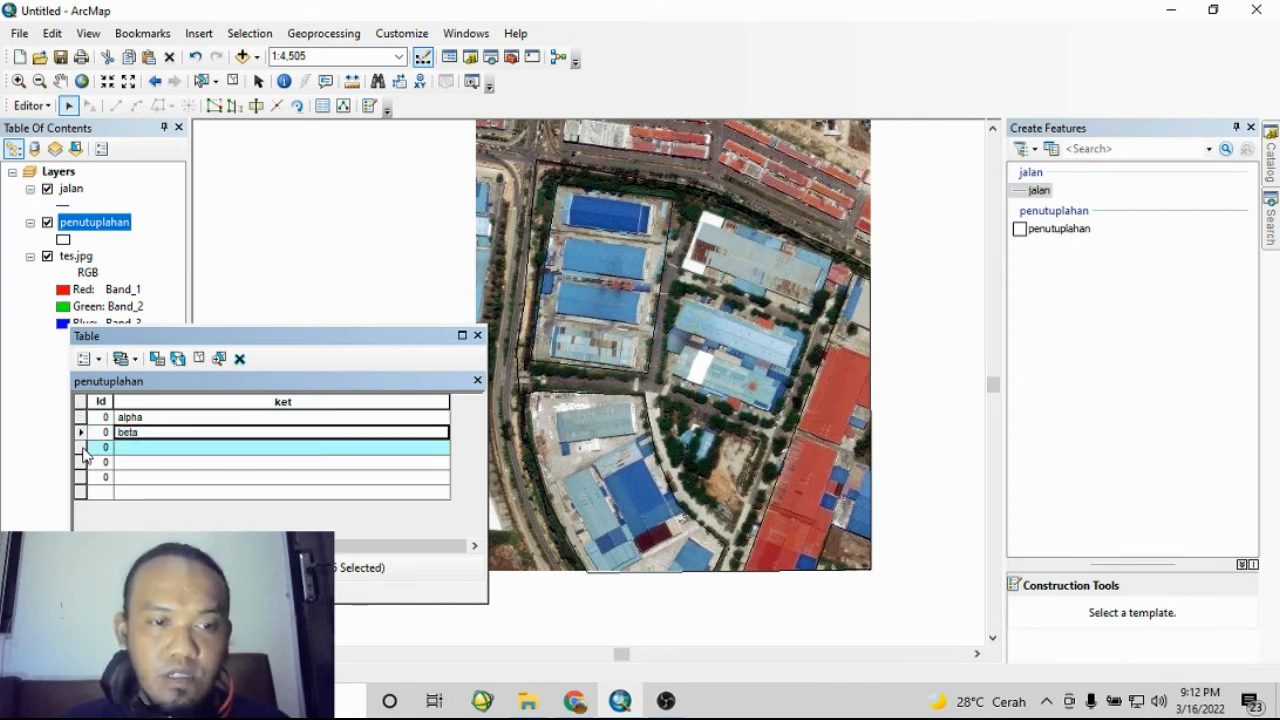
{"action": "left_click", "coordinate": [142, 447]}
{"action": "type", "text": "charlie"}
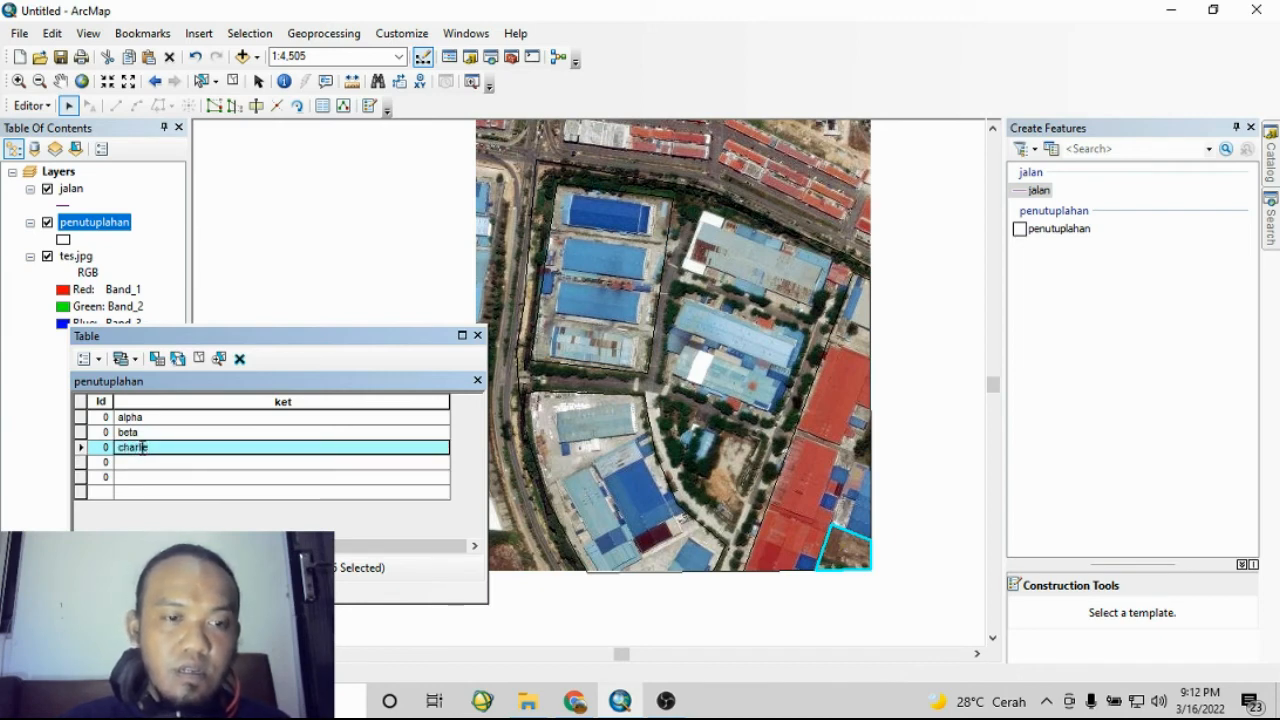
- Enter Delta as the ket value of the fourth polygon record
{"action": "left_click", "coordinate": [81, 462]}
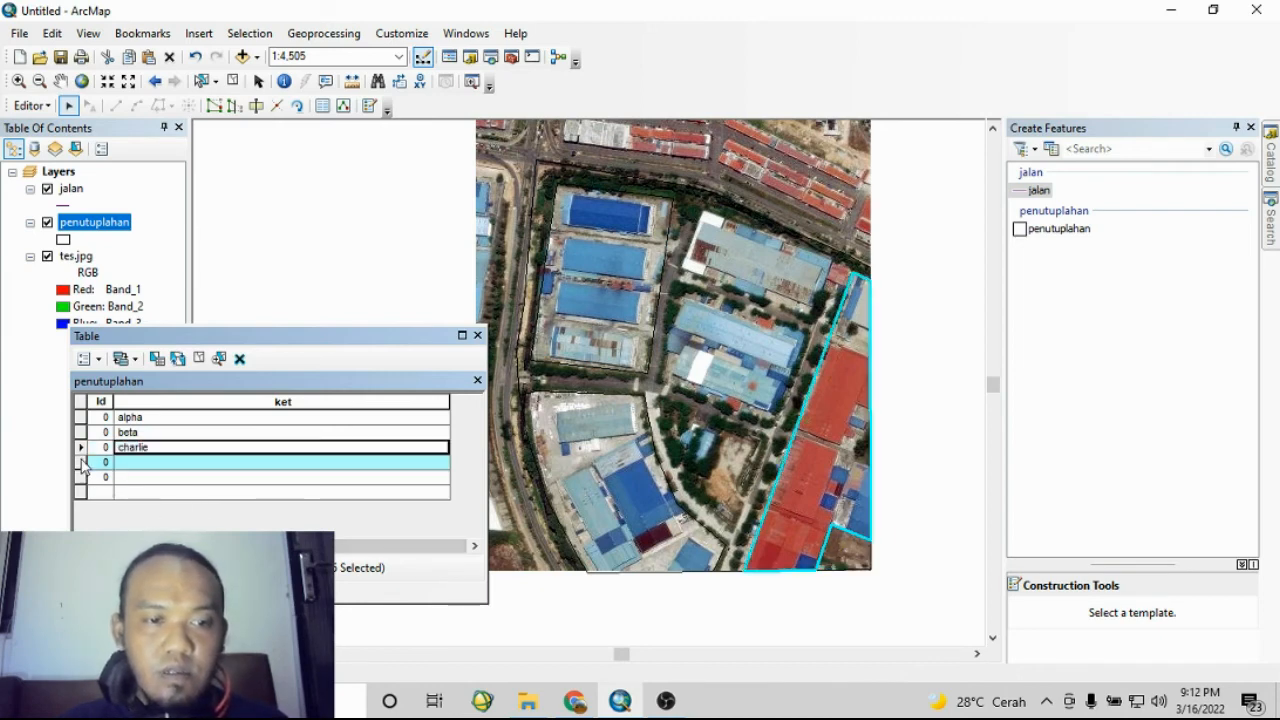
{"action": "left_click", "coordinate": [131, 464]}
{"action": "type", "text": "Delta"}
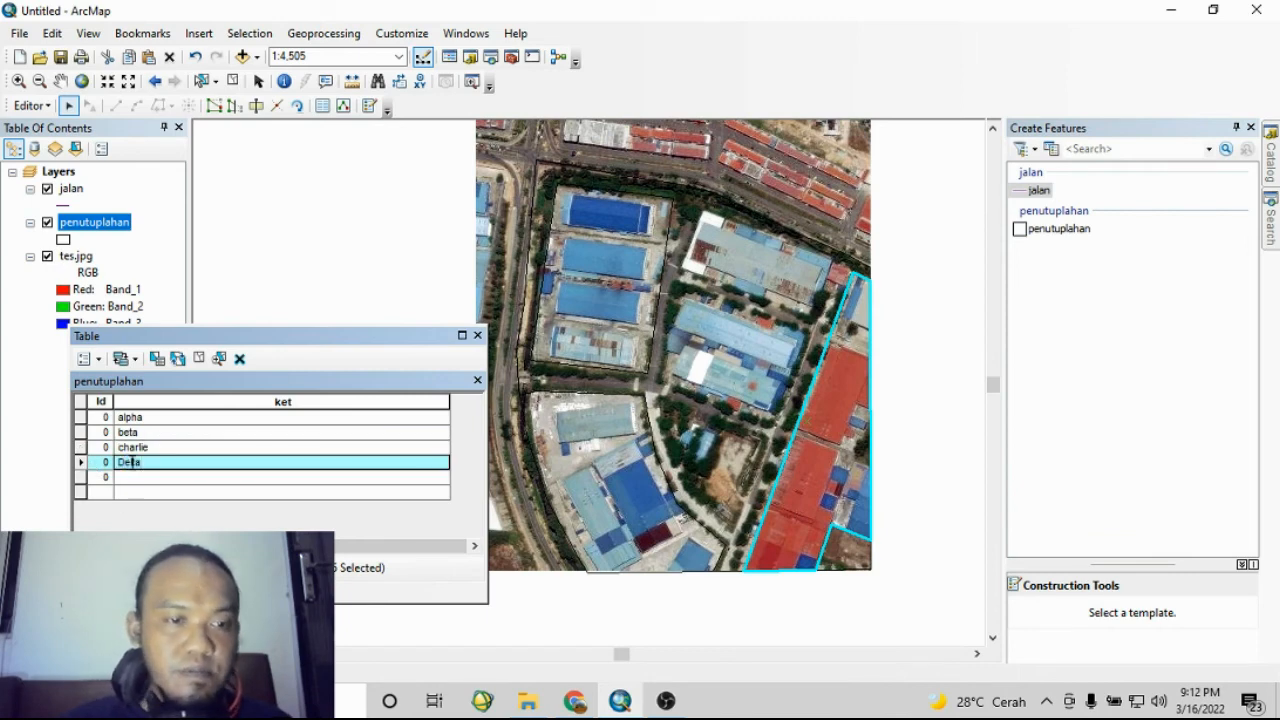
- Enter Echo as the ket value of the fifth polygon record
{"action": "left_click", "coordinate": [81, 477]}
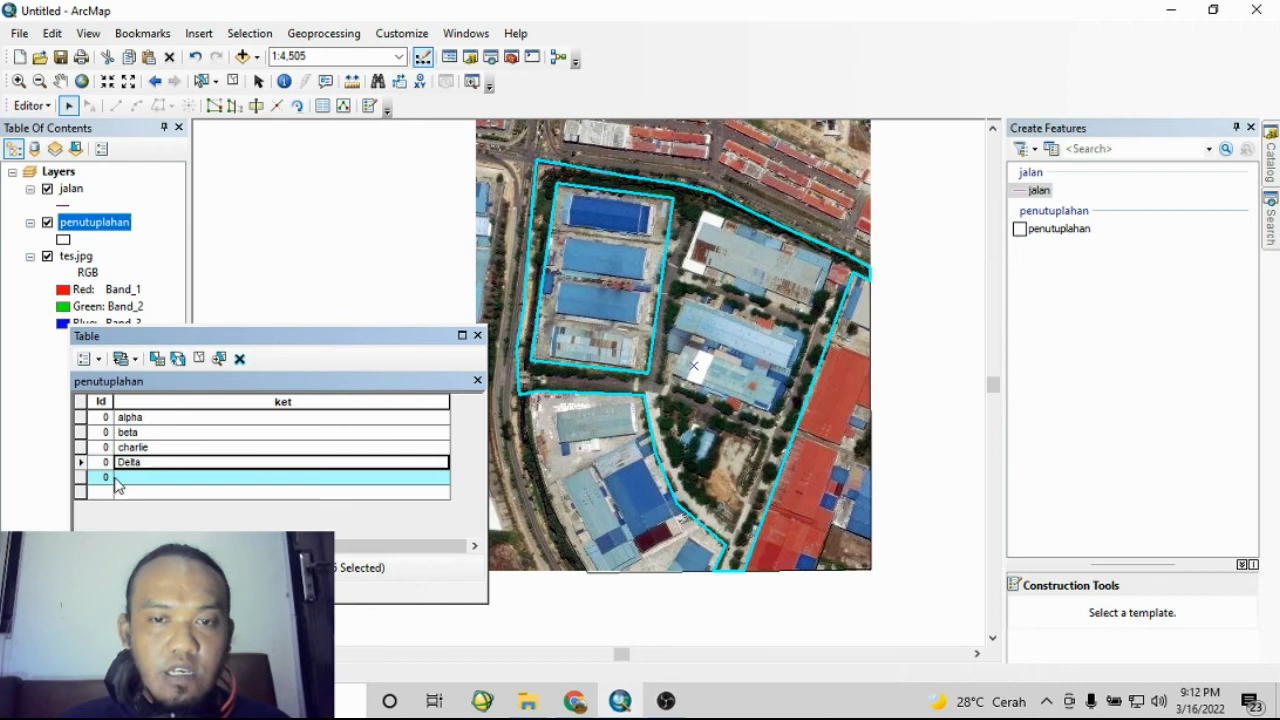
{"action": "left_click", "coordinate": [167, 481]}
{"action": "type", "text": "Echo"}
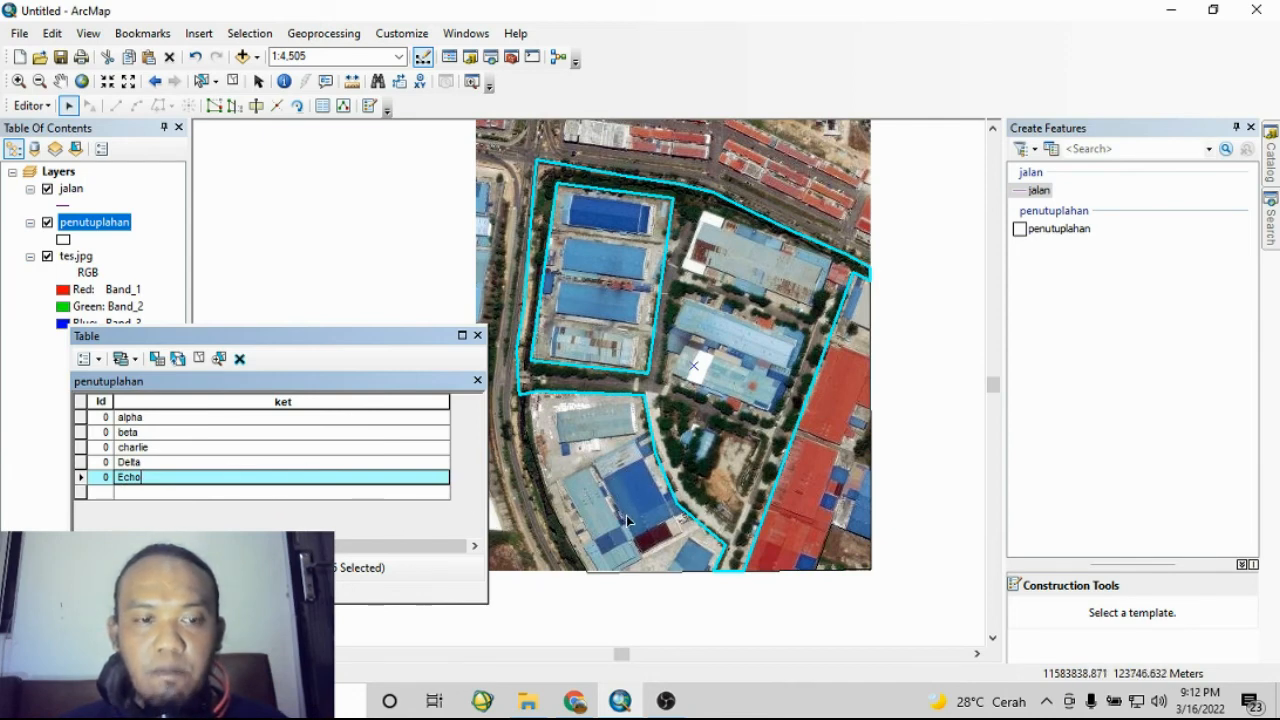
- Select each record in turn to check its polygon on the map, then close the attribute table
{"action": "left_click", "coordinate": [80, 417]}
{"action": "left_click", "coordinate": [81, 432]}
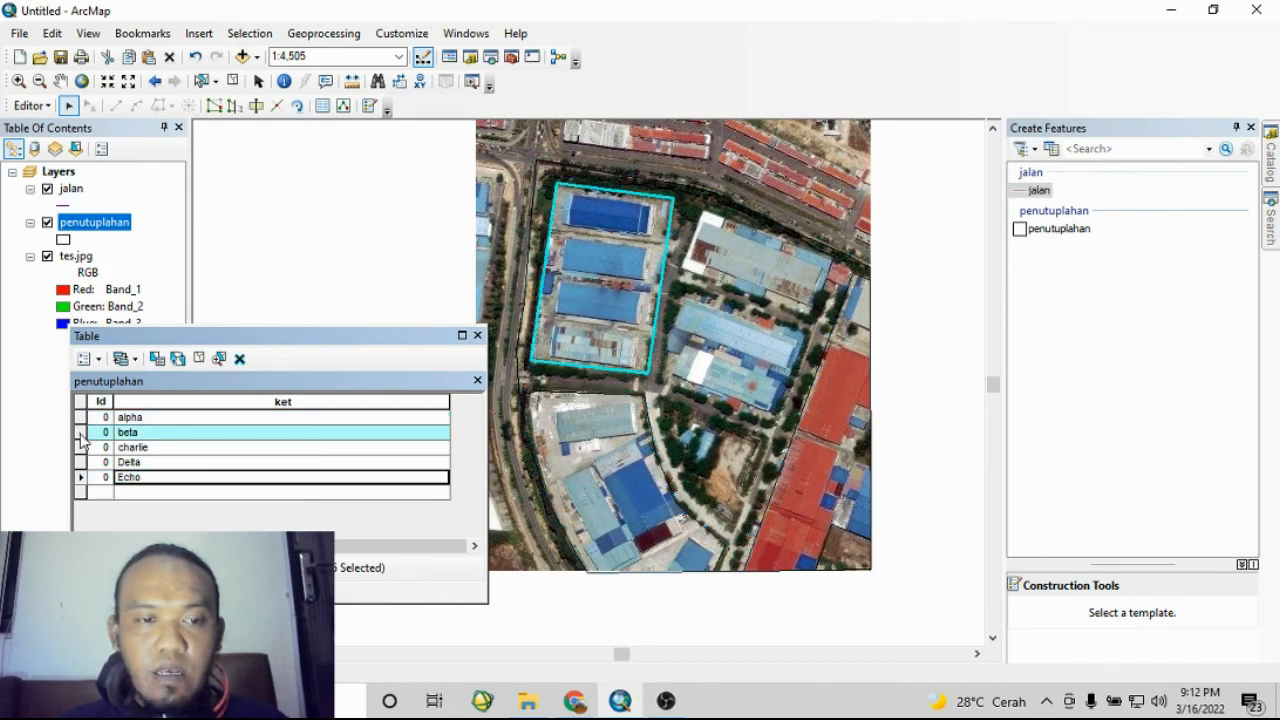
{"action": "left_click", "coordinate": [81, 447]}
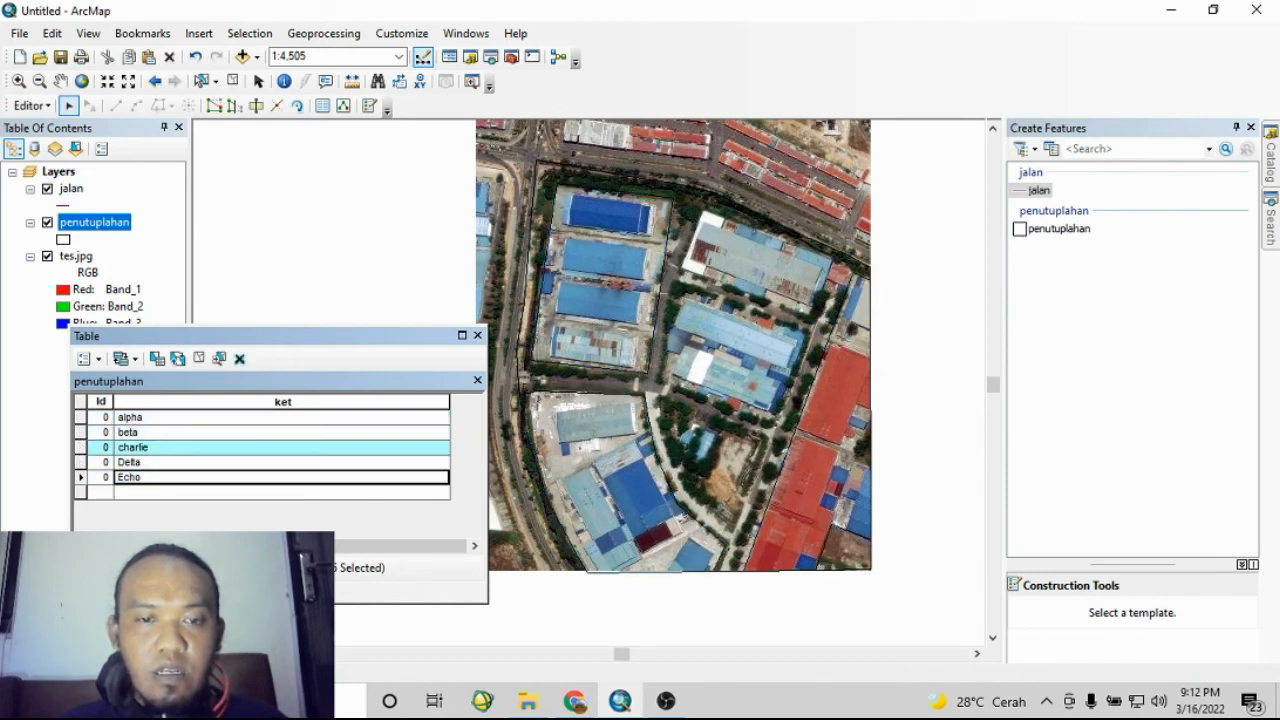
{"action": "left_click", "coordinate": [81, 462]}
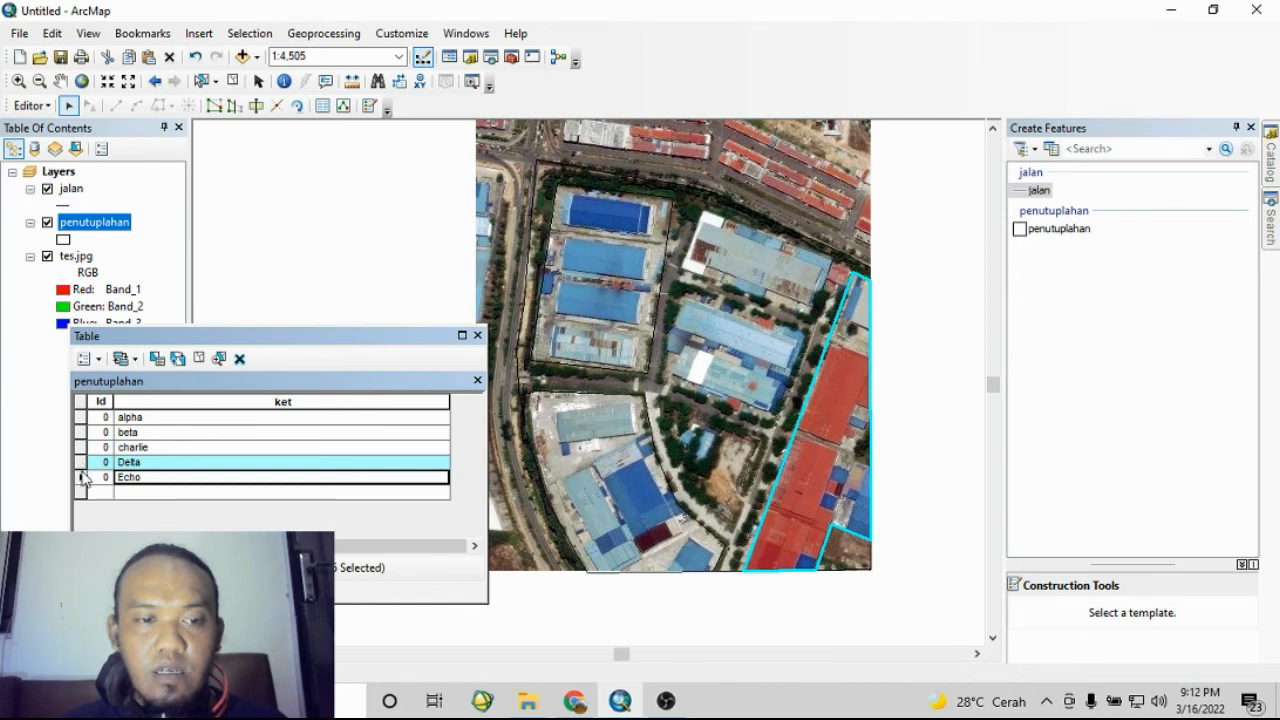
{"action": "left_click", "coordinate": [81, 477]}
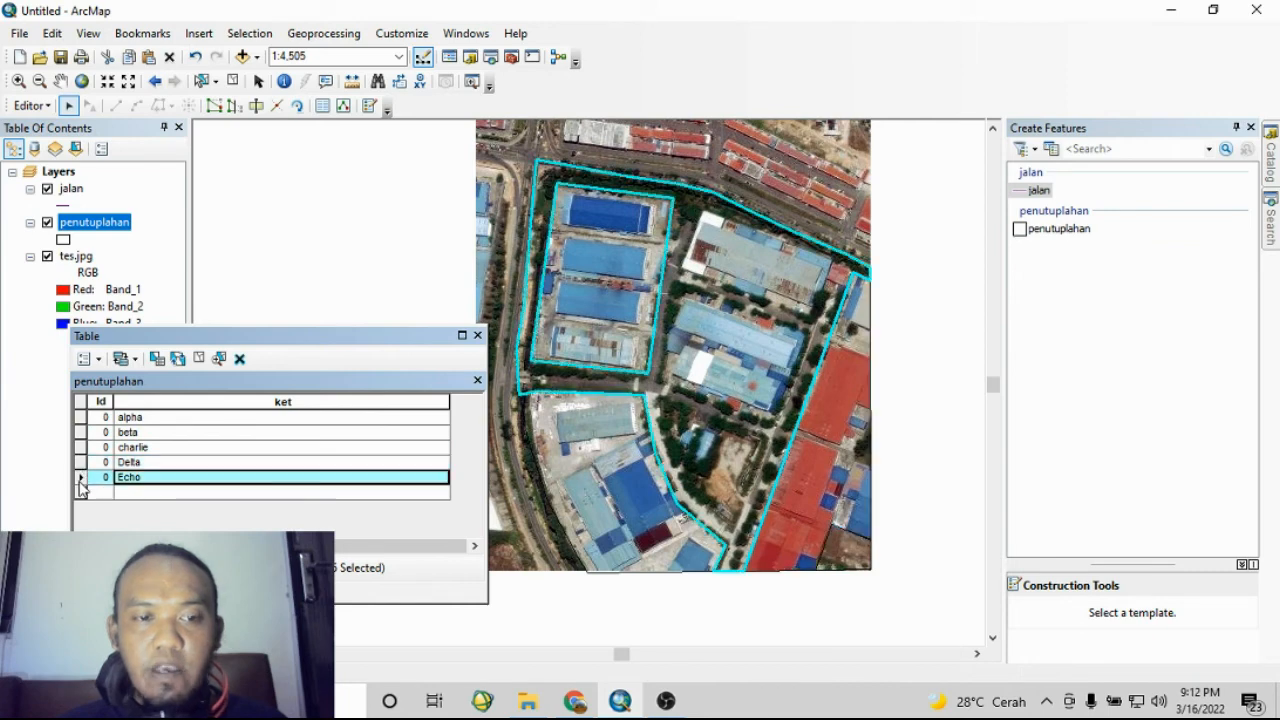
{"action": "left_click", "coordinate": [477, 336]}
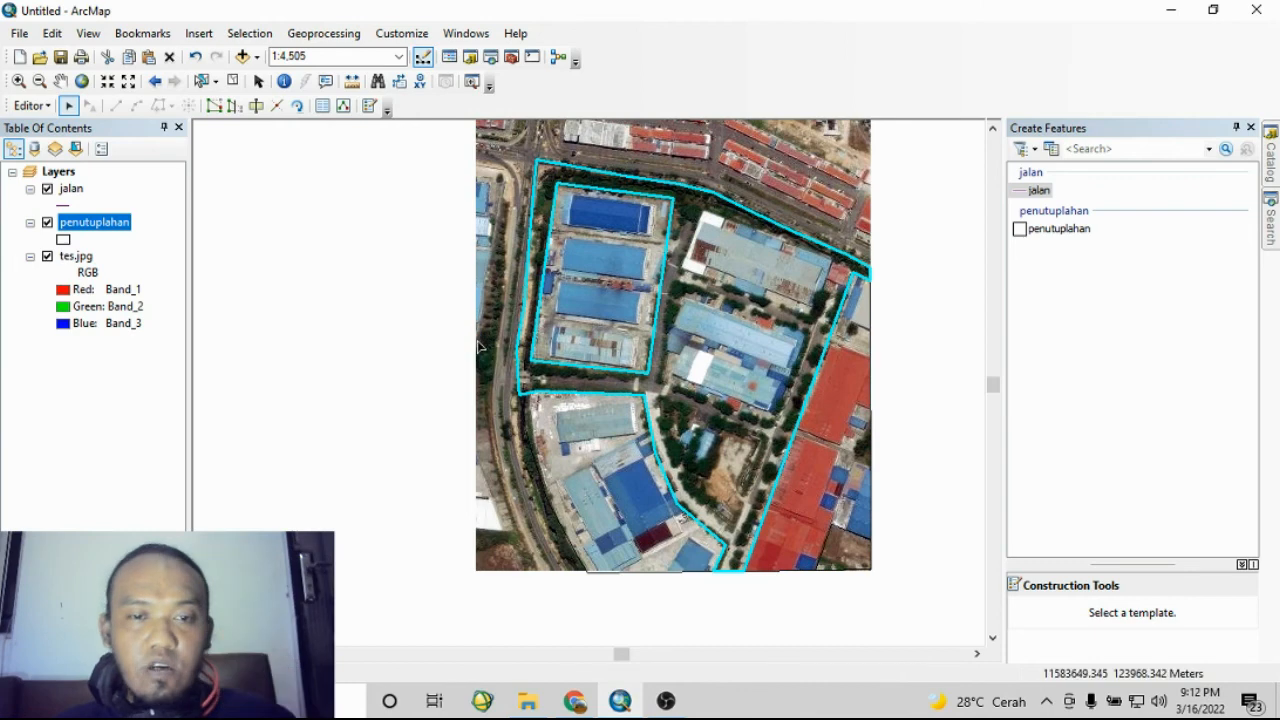
- Symbolize penutuplahan by unique values of the ket field with a multicolour ramp, excluding all other values
{"action": "right_click", "coordinate": [100, 226]}
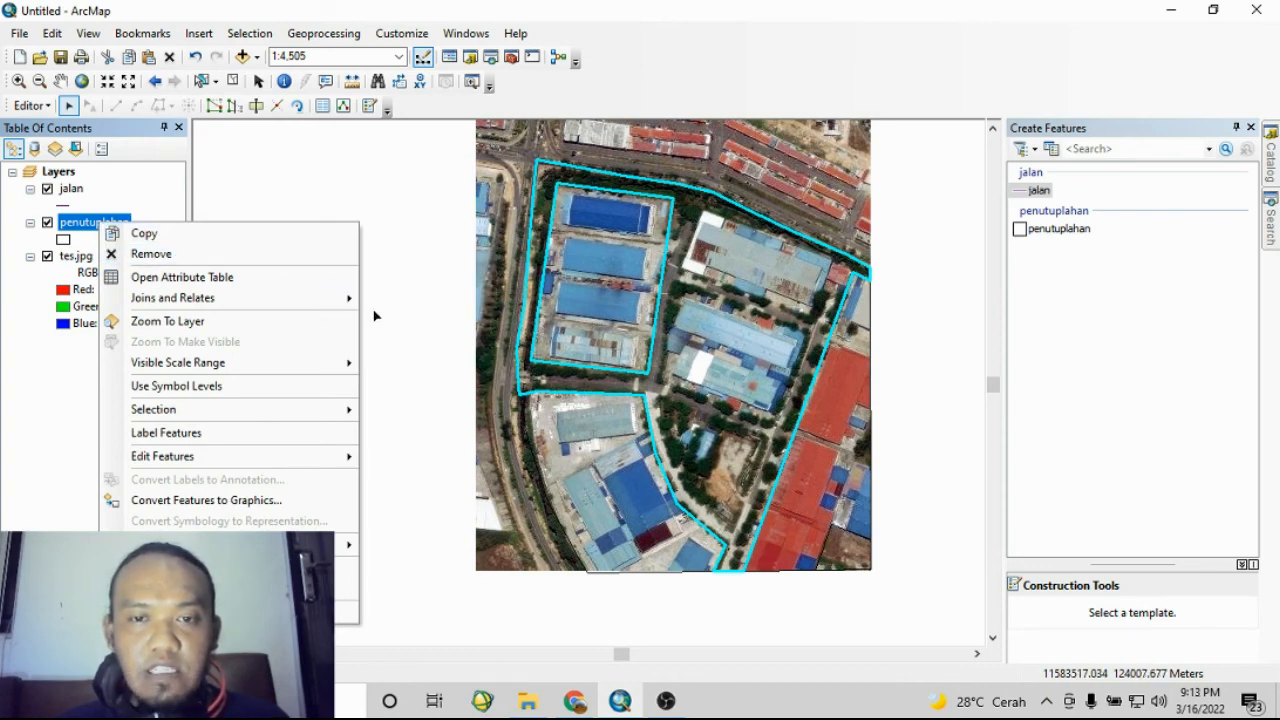
{"action": "left_click", "coordinate": [95, 222]}
{"action": "right_click", "coordinate": [91, 224]}
{"action": "left_click", "coordinate": [155, 616]}
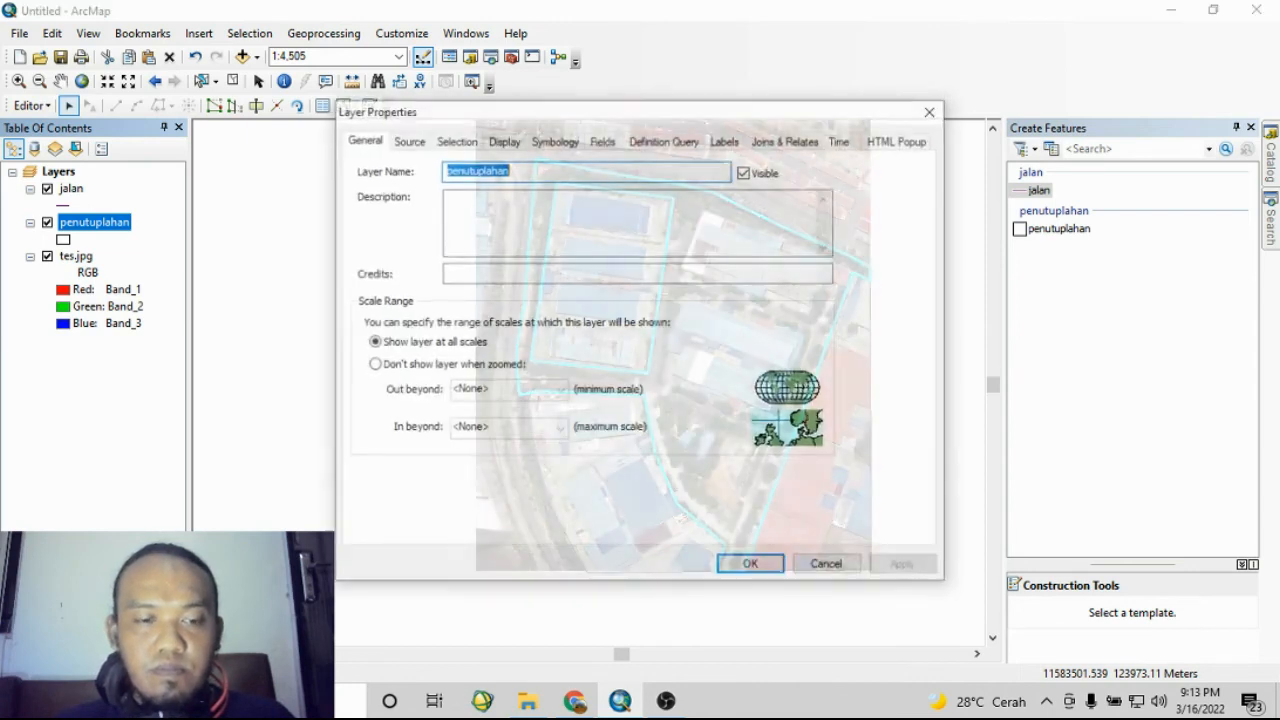
{"action": "left_click", "coordinate": [553, 142]}
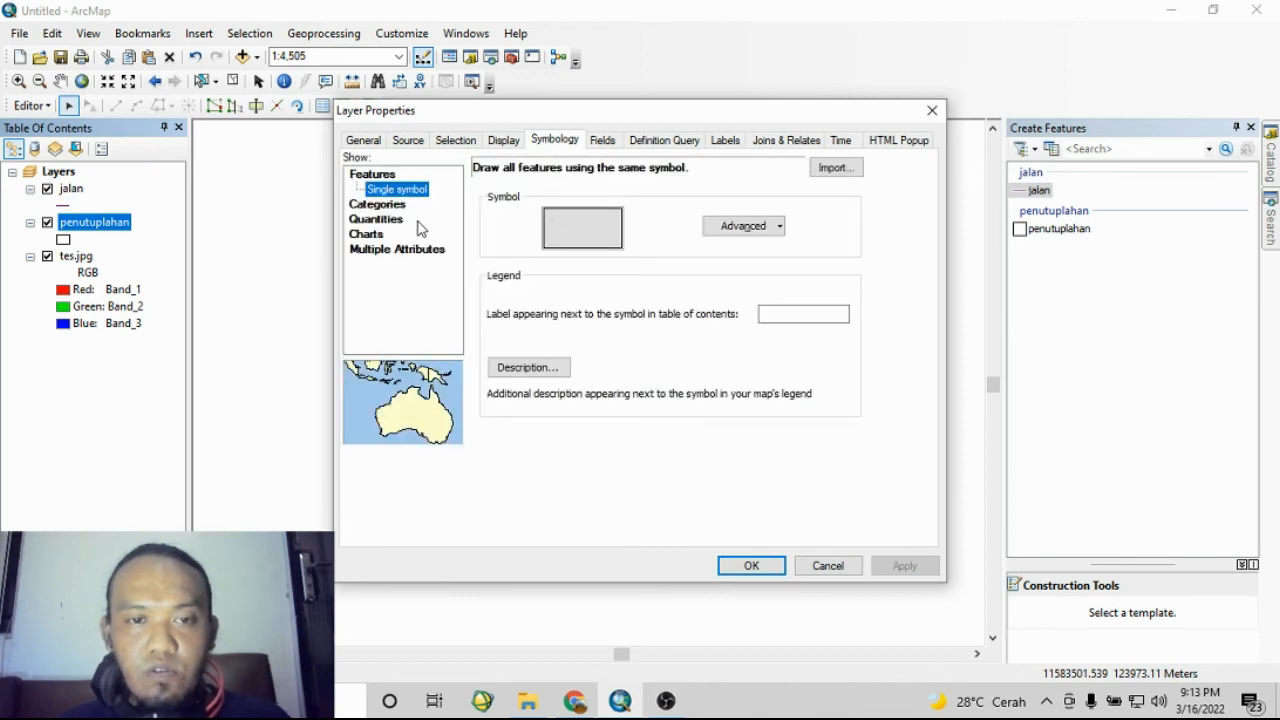
{"action": "left_click", "coordinate": [378, 205]}
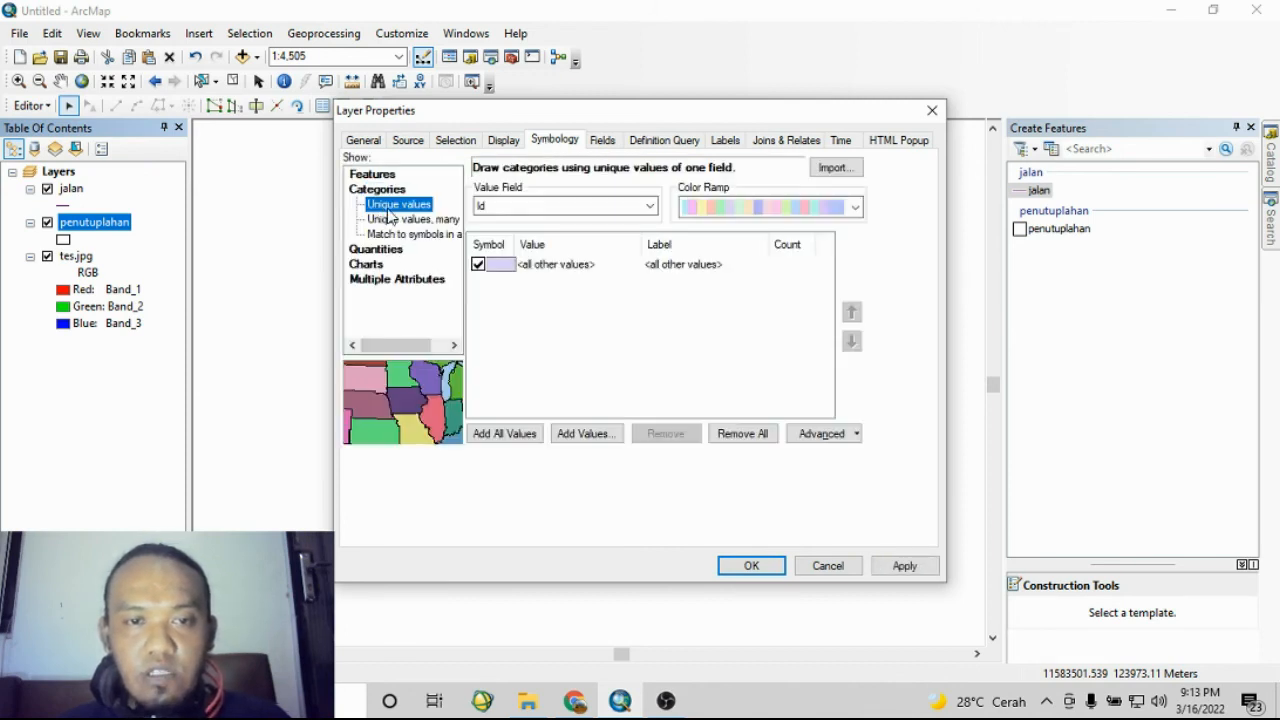
{"action": "left_click", "coordinate": [540, 206]}
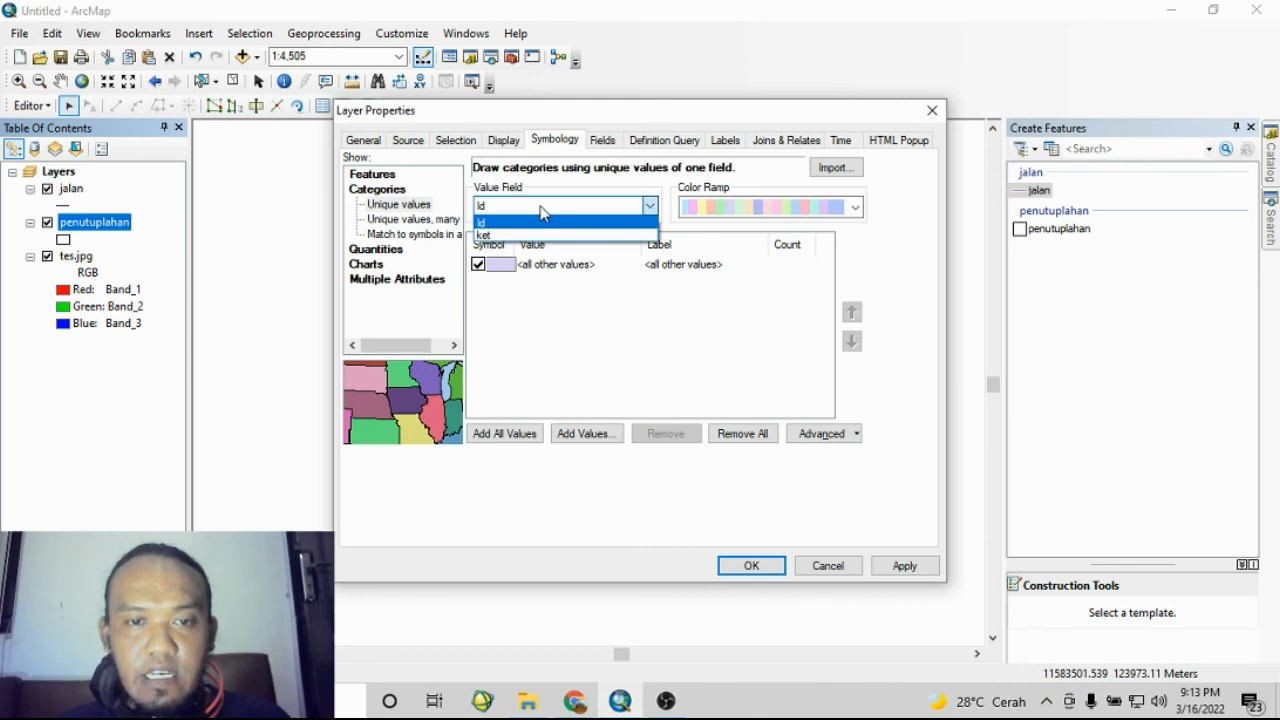
{"action": "left_click", "coordinate": [485, 234]}
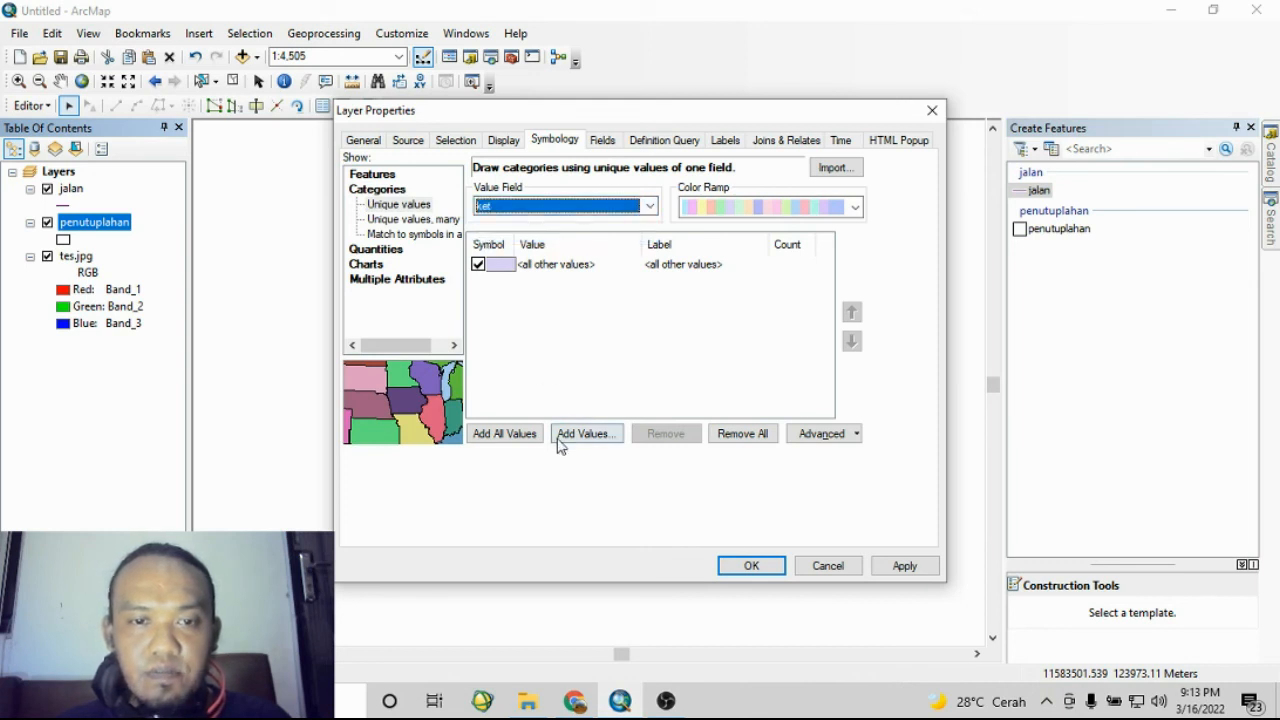
{"action": "left_click", "coordinate": [524, 436]}
{"action": "left_click", "coordinate": [478, 264]}
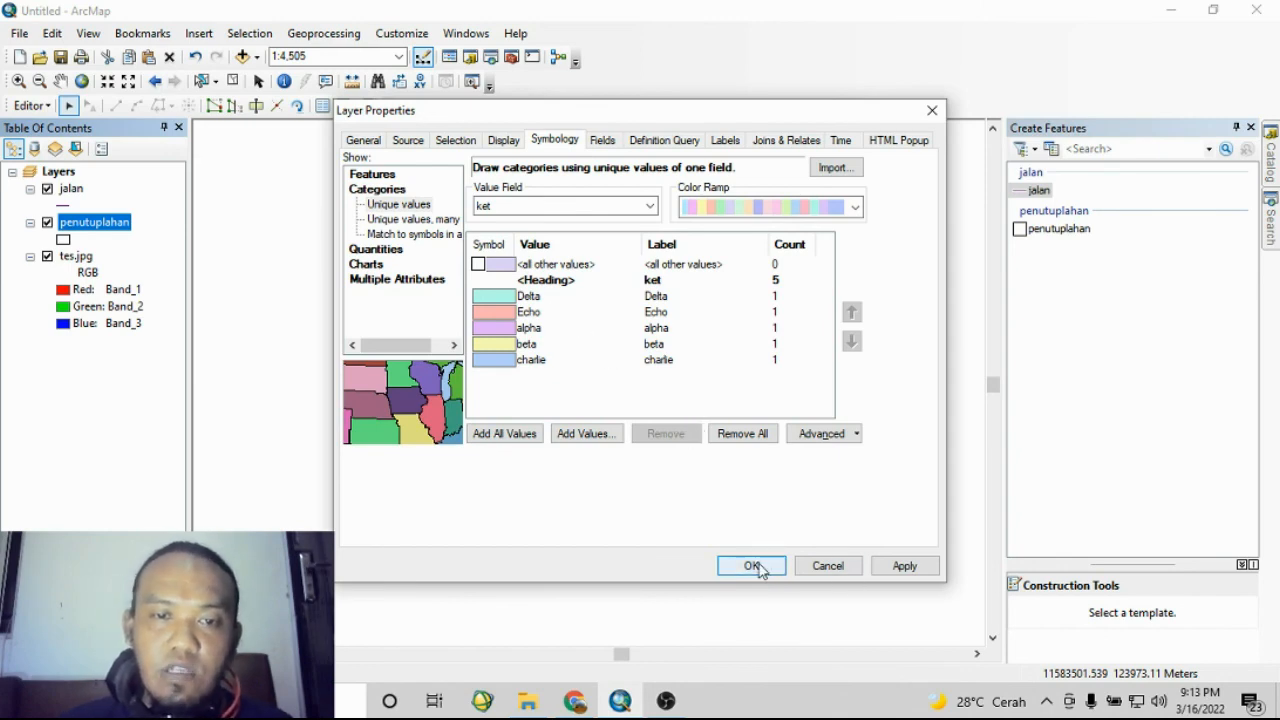
{"action": "left_click", "coordinate": [766, 212]}
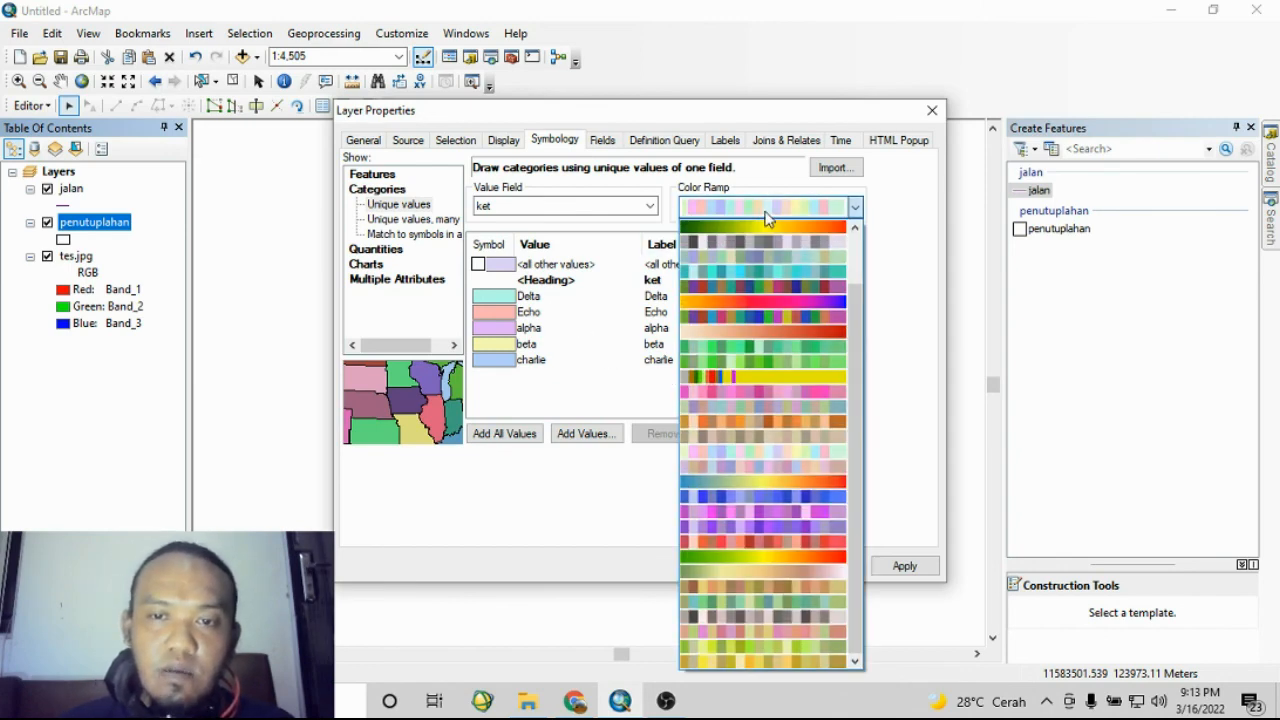
{"action": "left_click", "coordinate": [774, 292]}
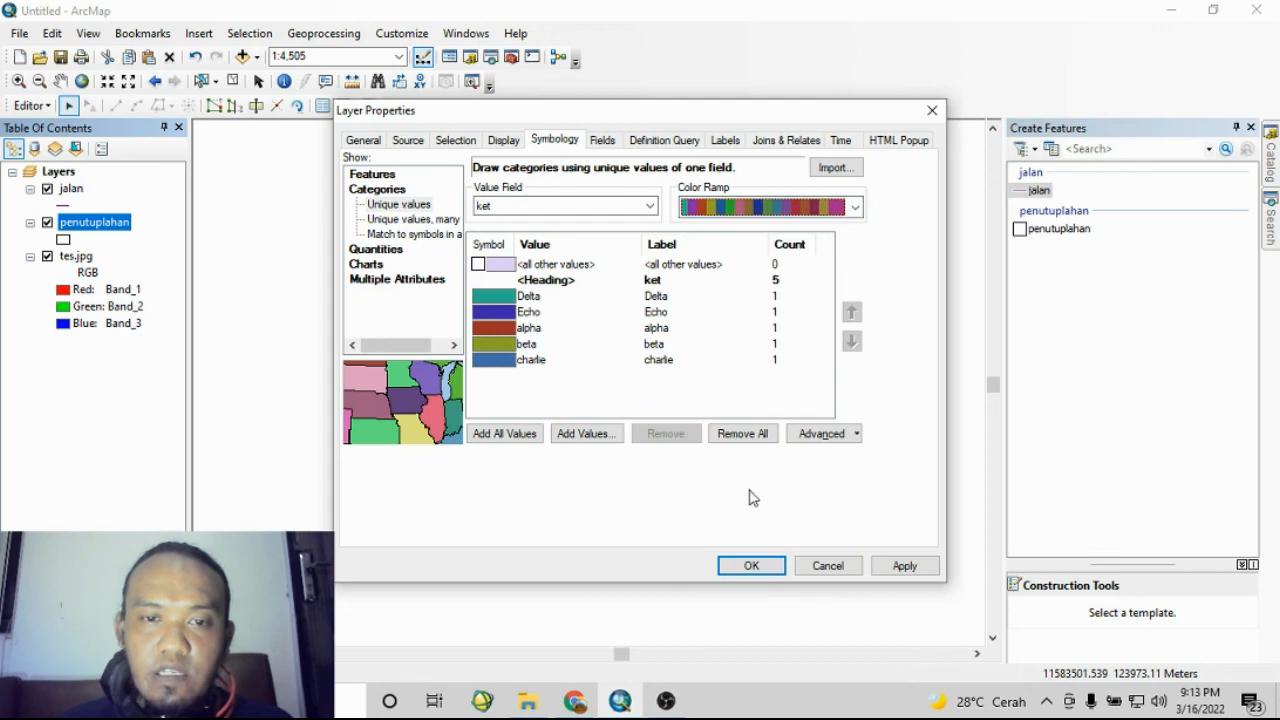
{"action": "left_click", "coordinate": [751, 566]}
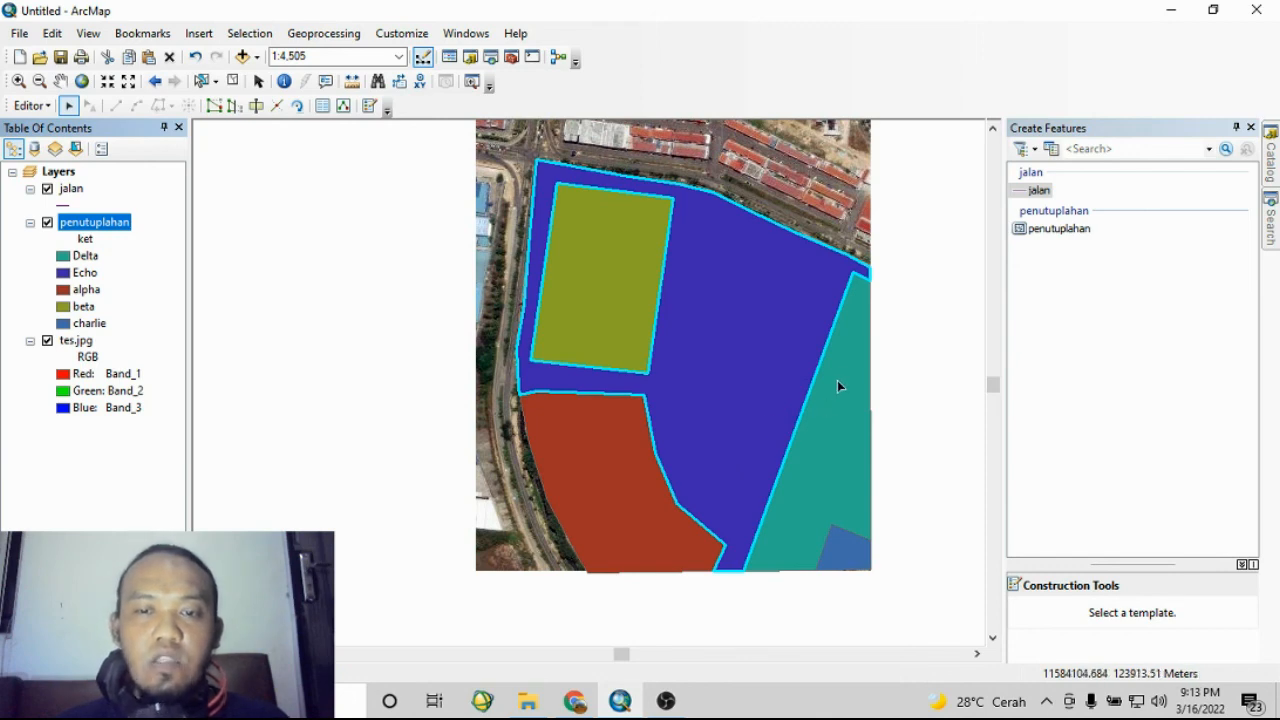
{"action": "left_click", "coordinate": [422, 306]}
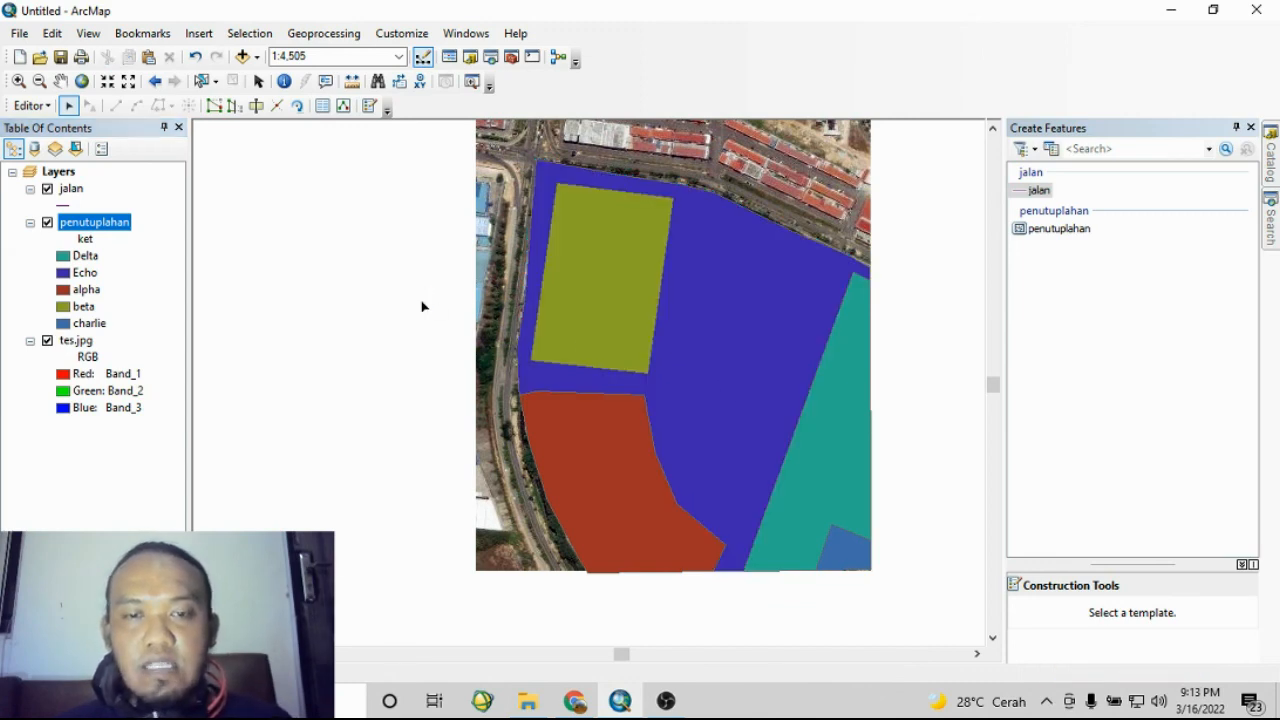